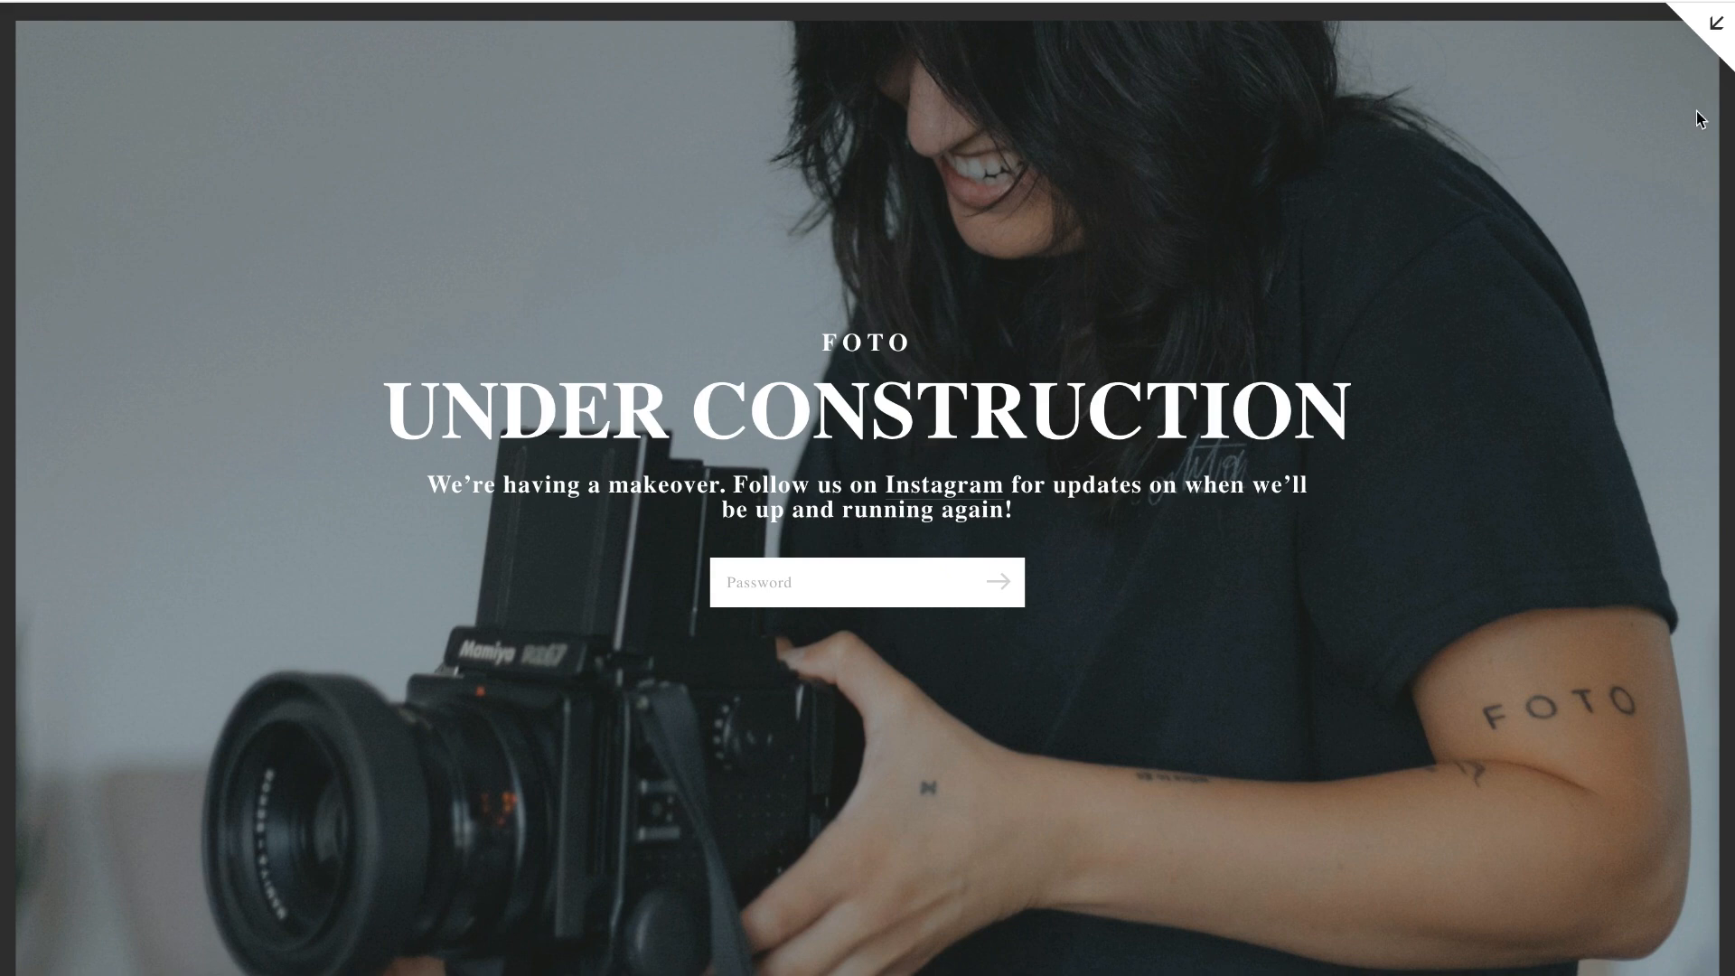
- Examine the example under-construction lock screens in desktop, mobile and full-screen previews
{"action": "left_click", "coordinate": [1712, 30]}
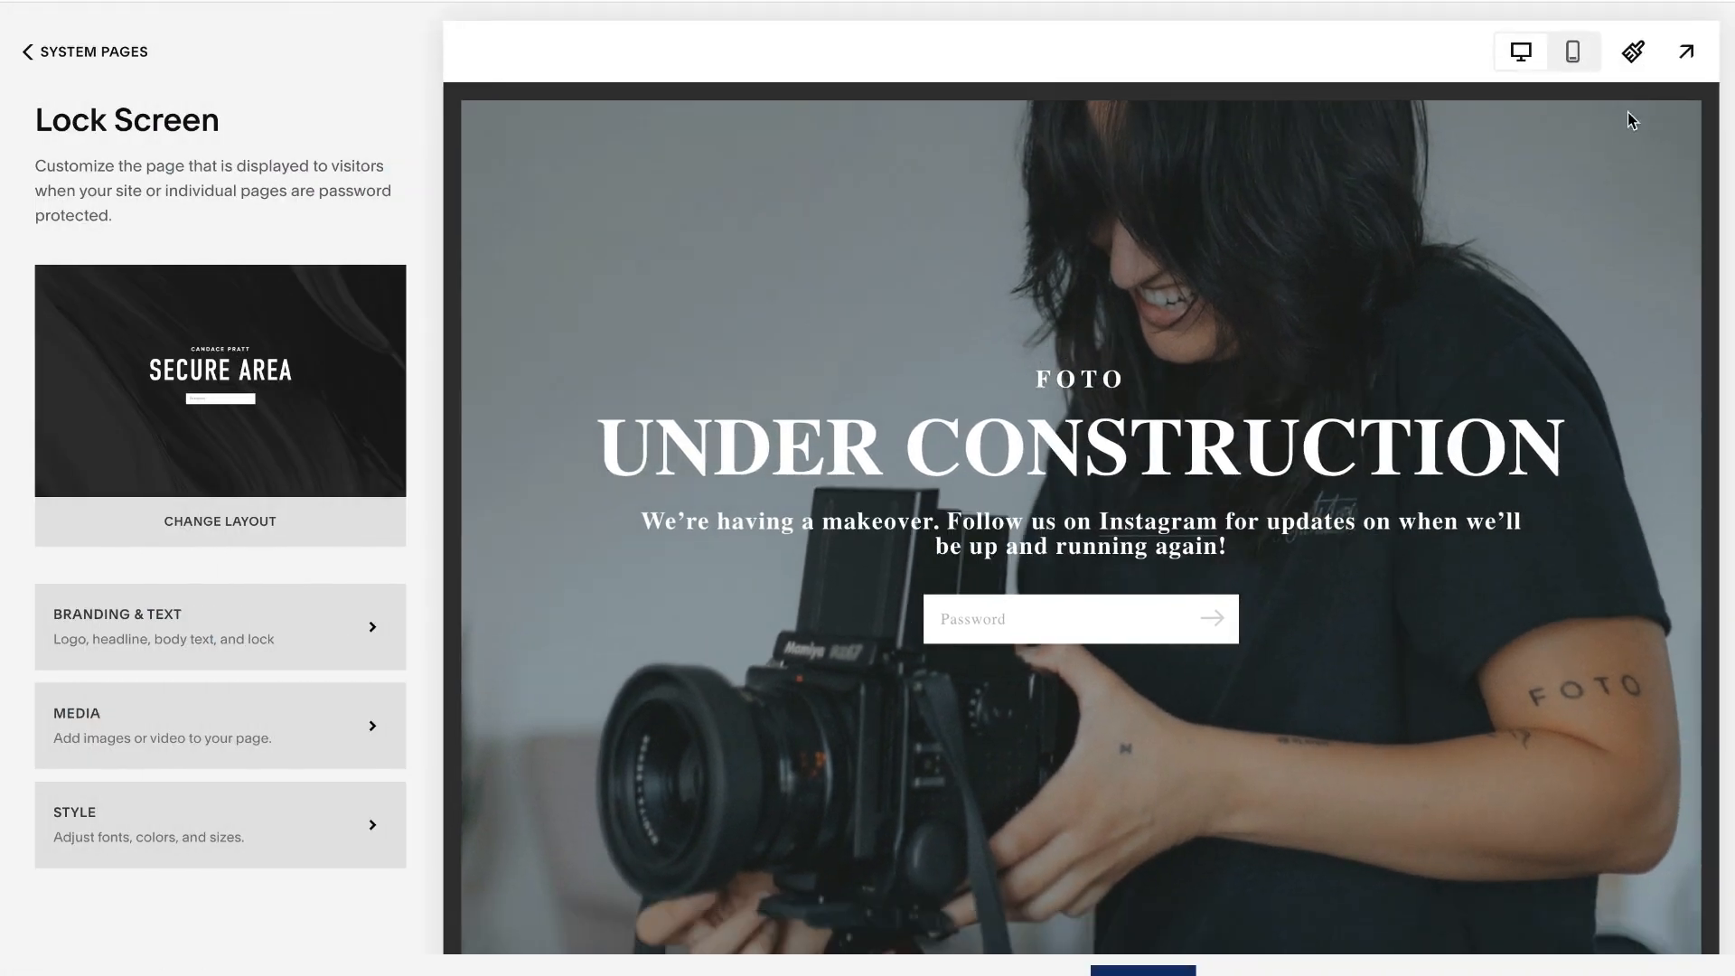
{"action": "left_click", "coordinate": [1585, 52]}
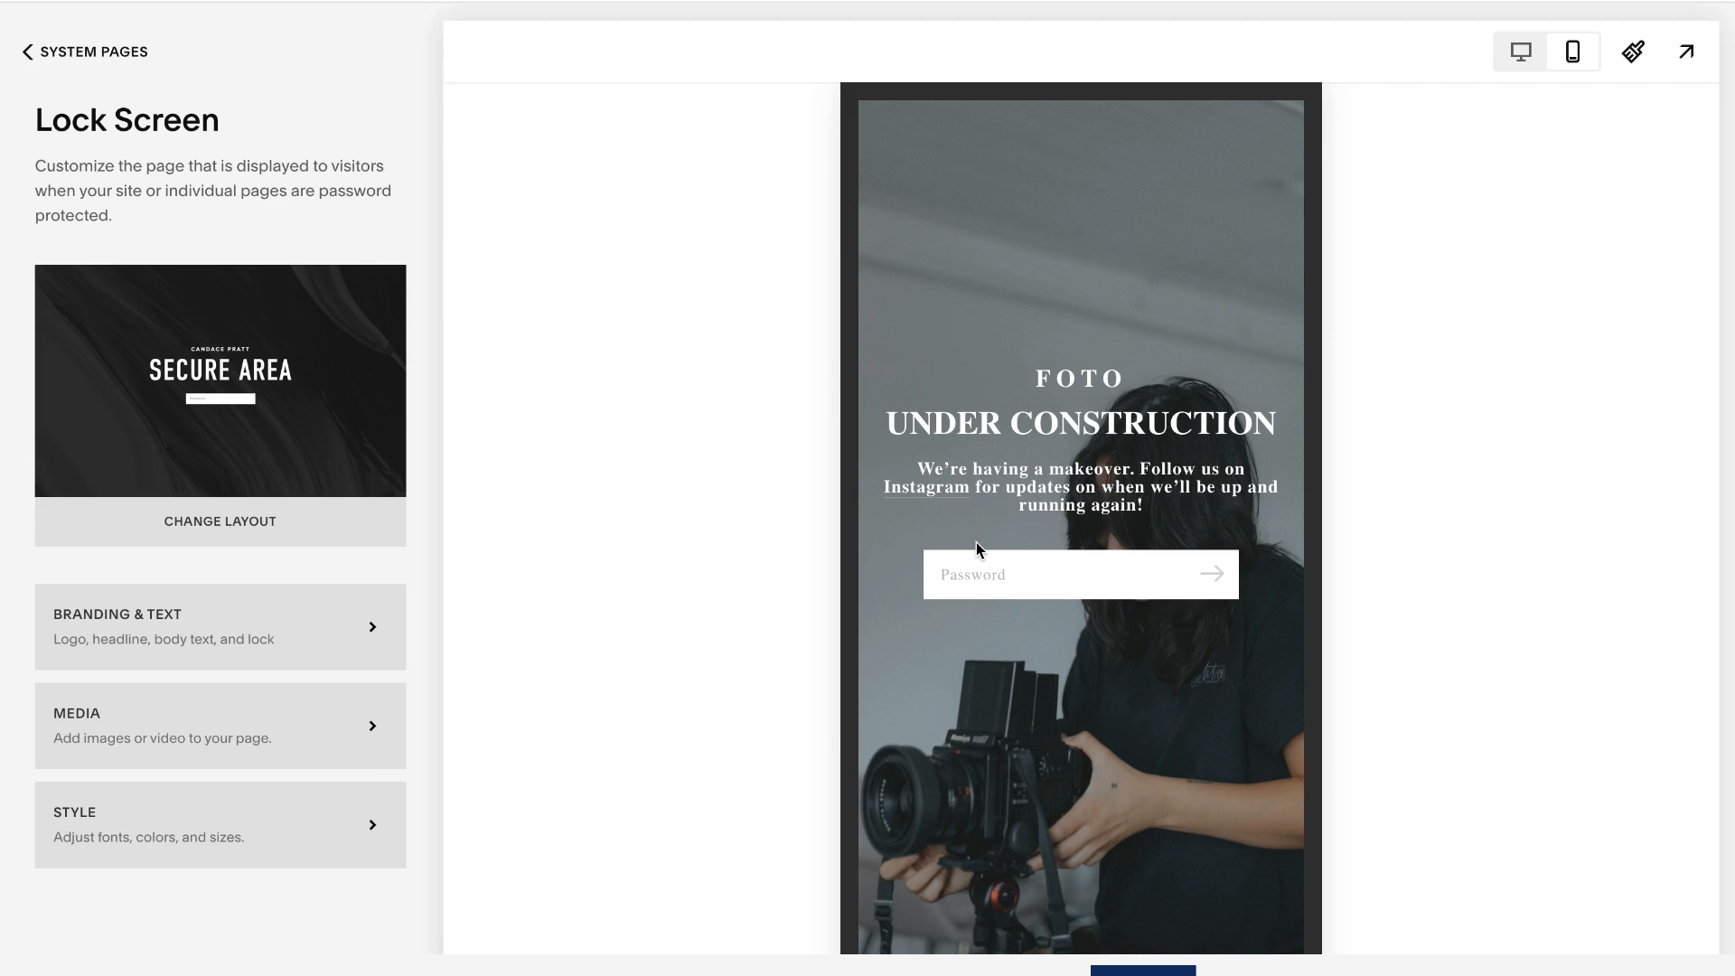
{"action": "left_click", "coordinate": [1525, 51]}
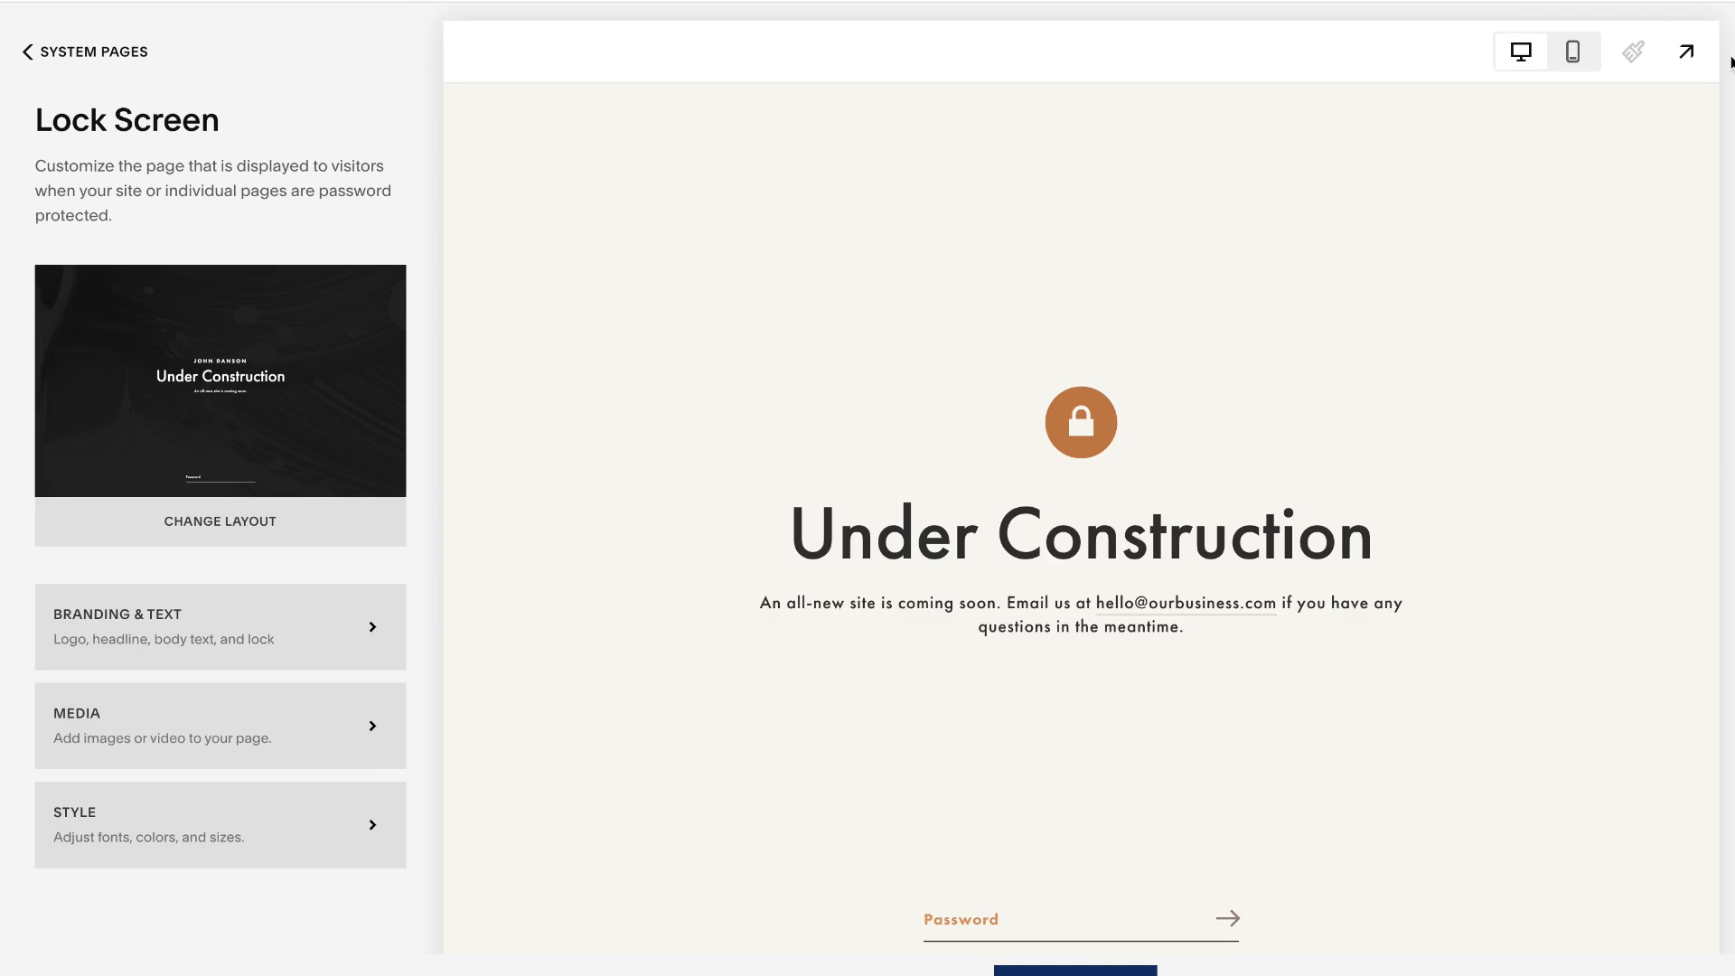
{"action": "left_click", "coordinate": [1686, 51]}
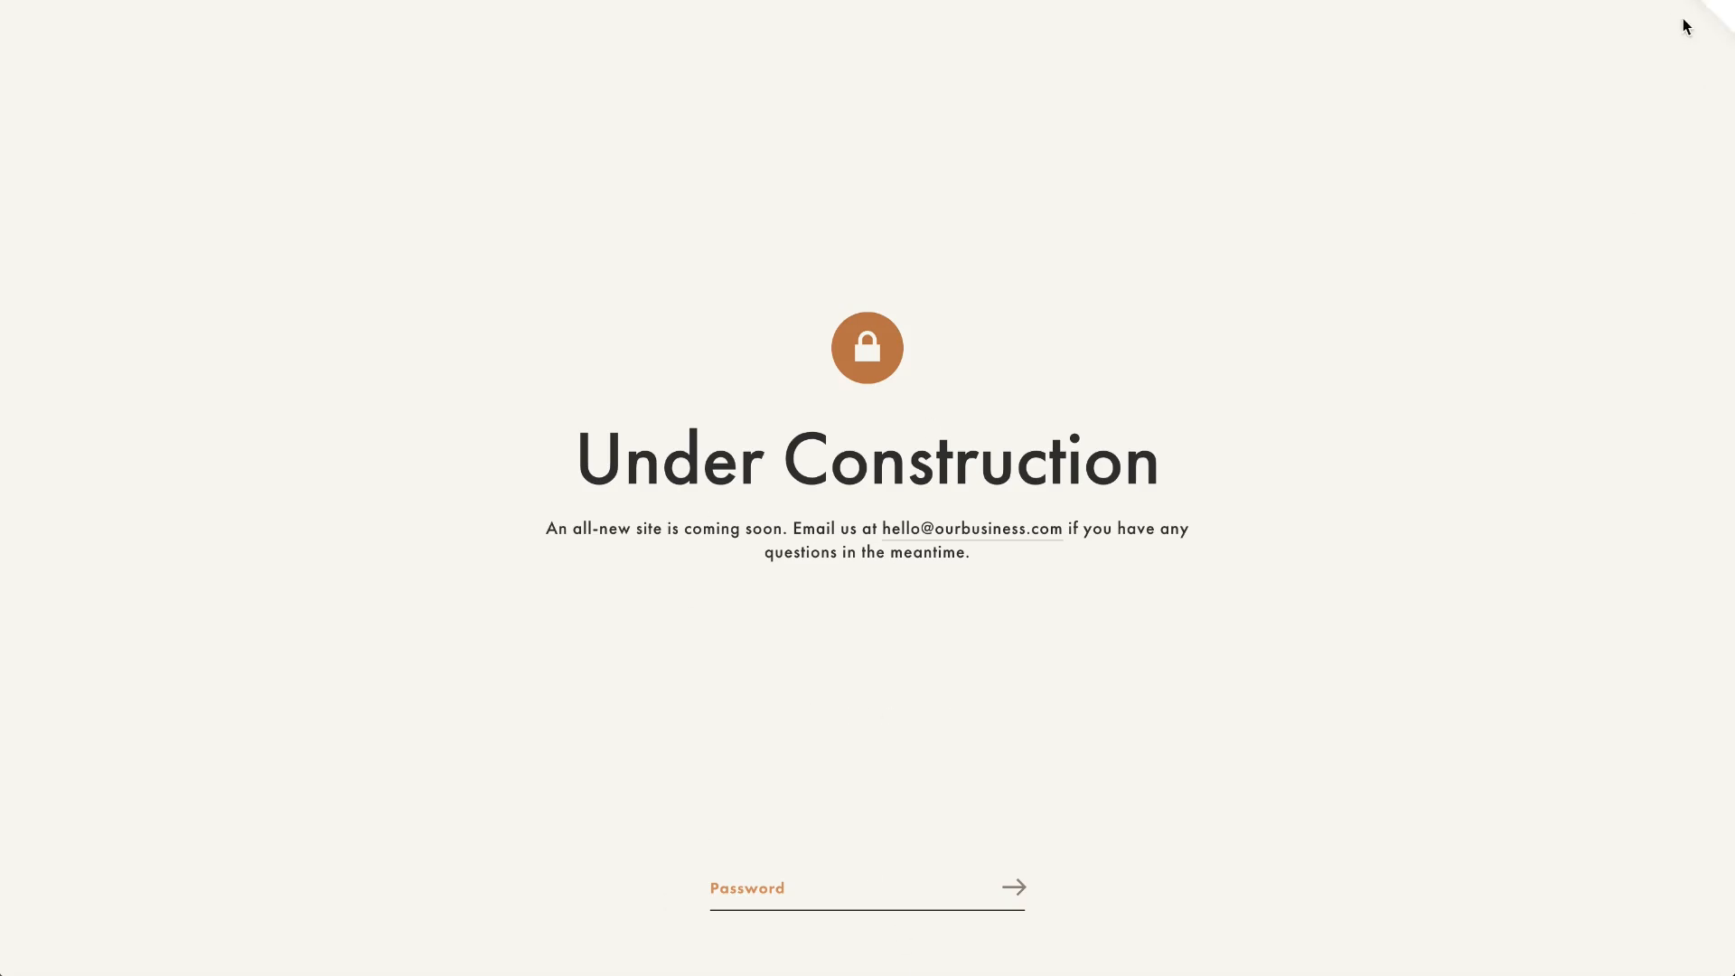
{"action": "left_click", "coordinate": [1713, 4]}
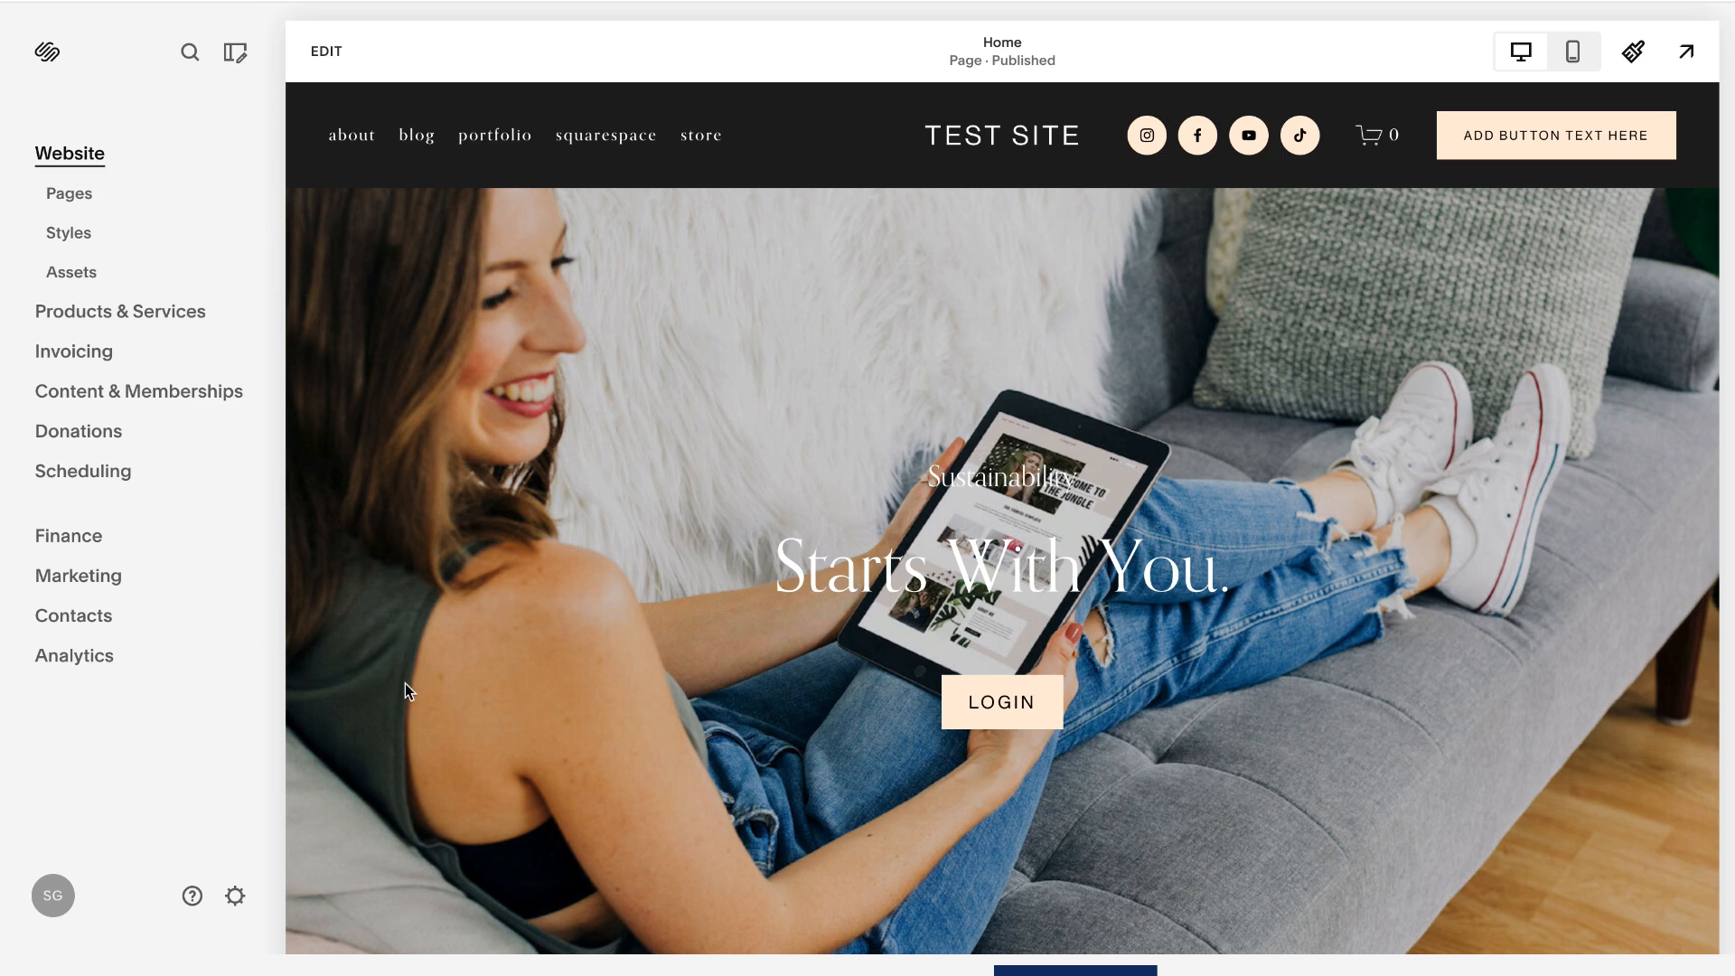
- Open the Lock Screen settings among the website's system pages
{"action": "left_click", "coordinate": [72, 196]}
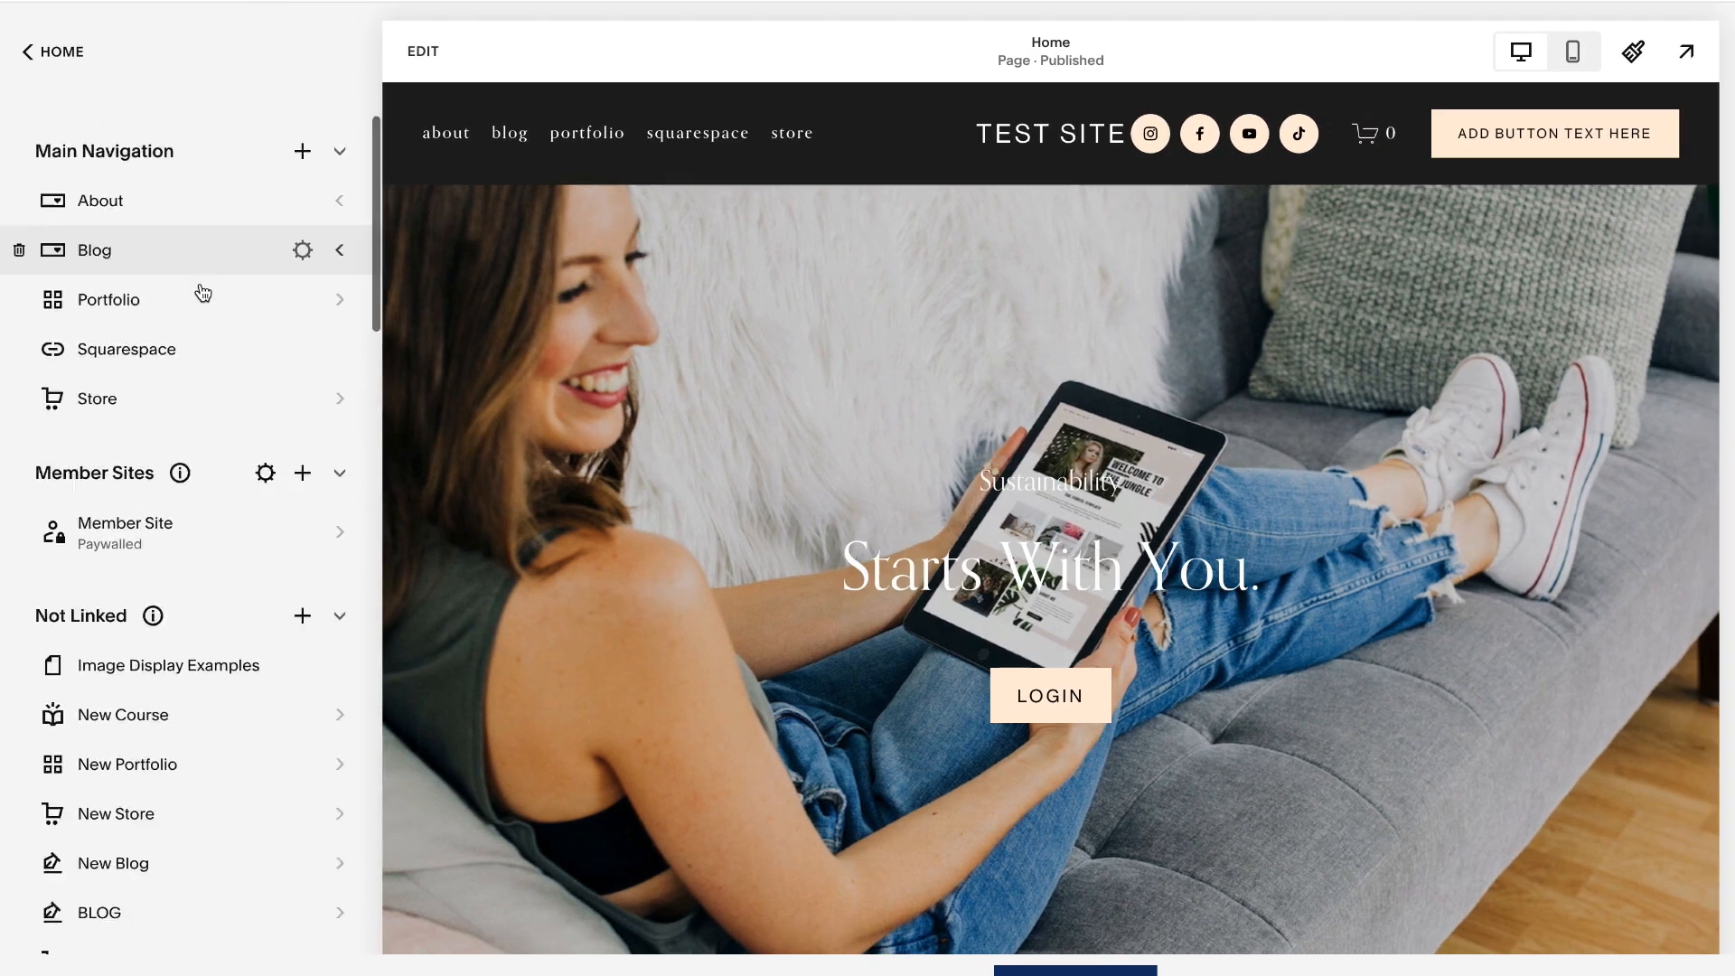
{"action": "scroll", "coordinate": [202, 292], "scroll_direction": "down", "scroll_amount": 20}
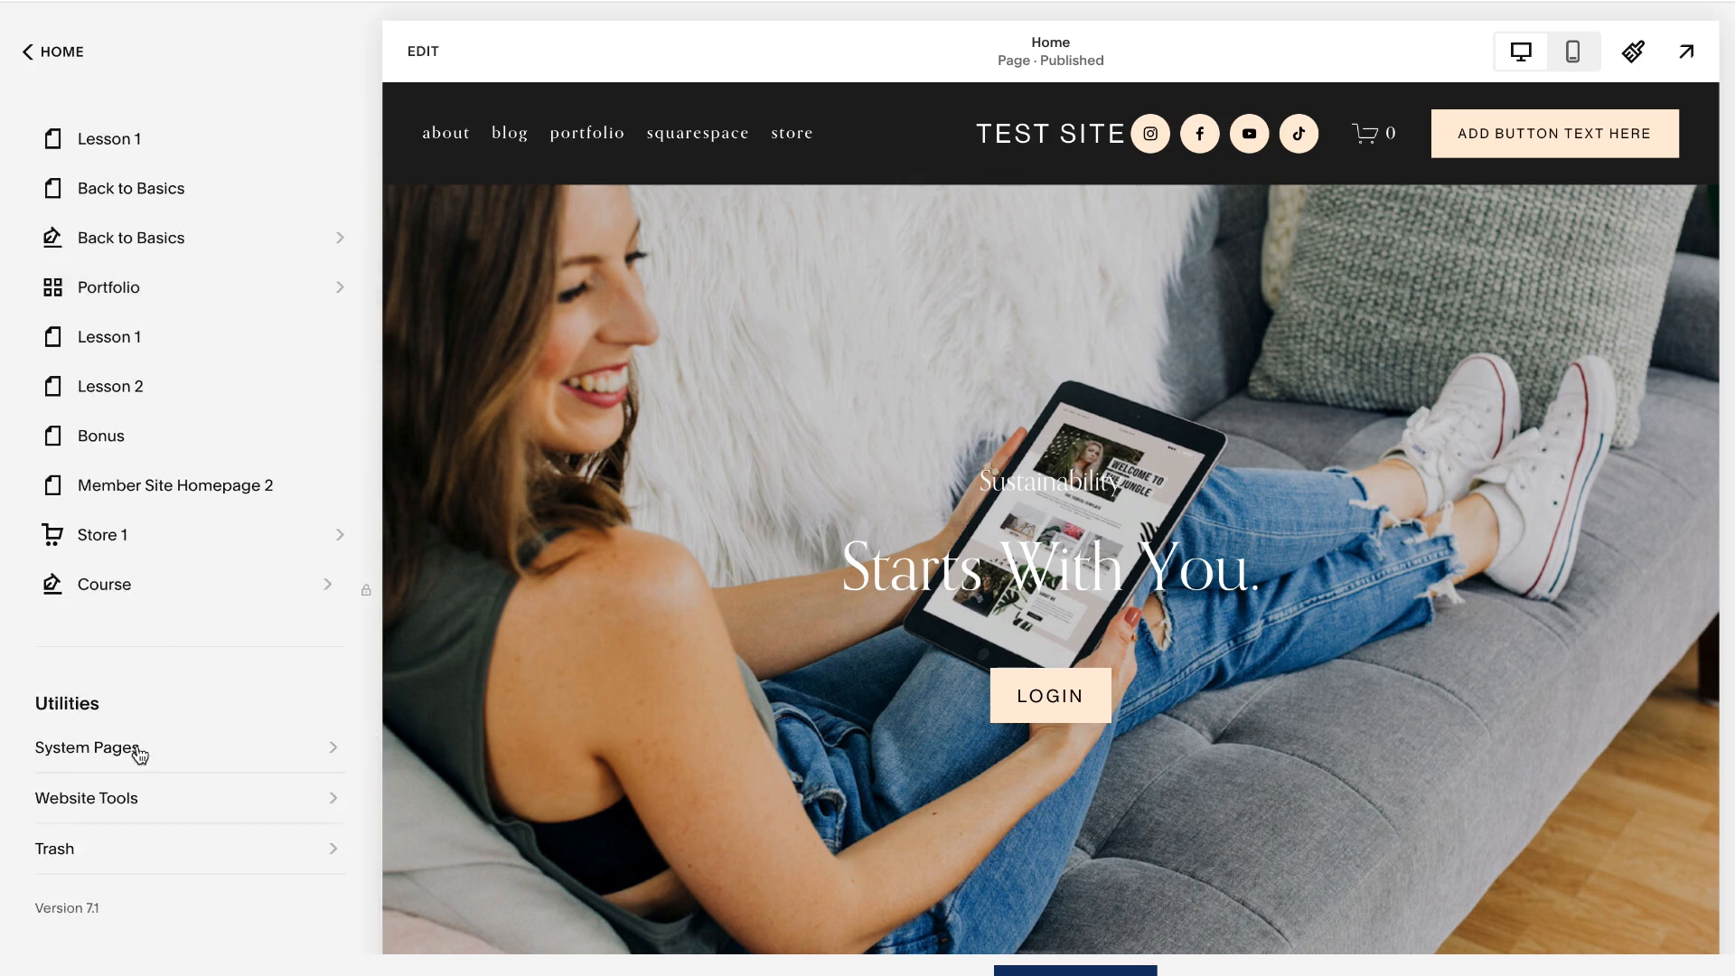
{"action": "left_click_drag", "start_coordinate": [104, 707], "coordinate": [29, 702]}
{"action": "left_click", "coordinate": [126, 710]}
{"action": "left_click", "coordinate": [88, 752]}
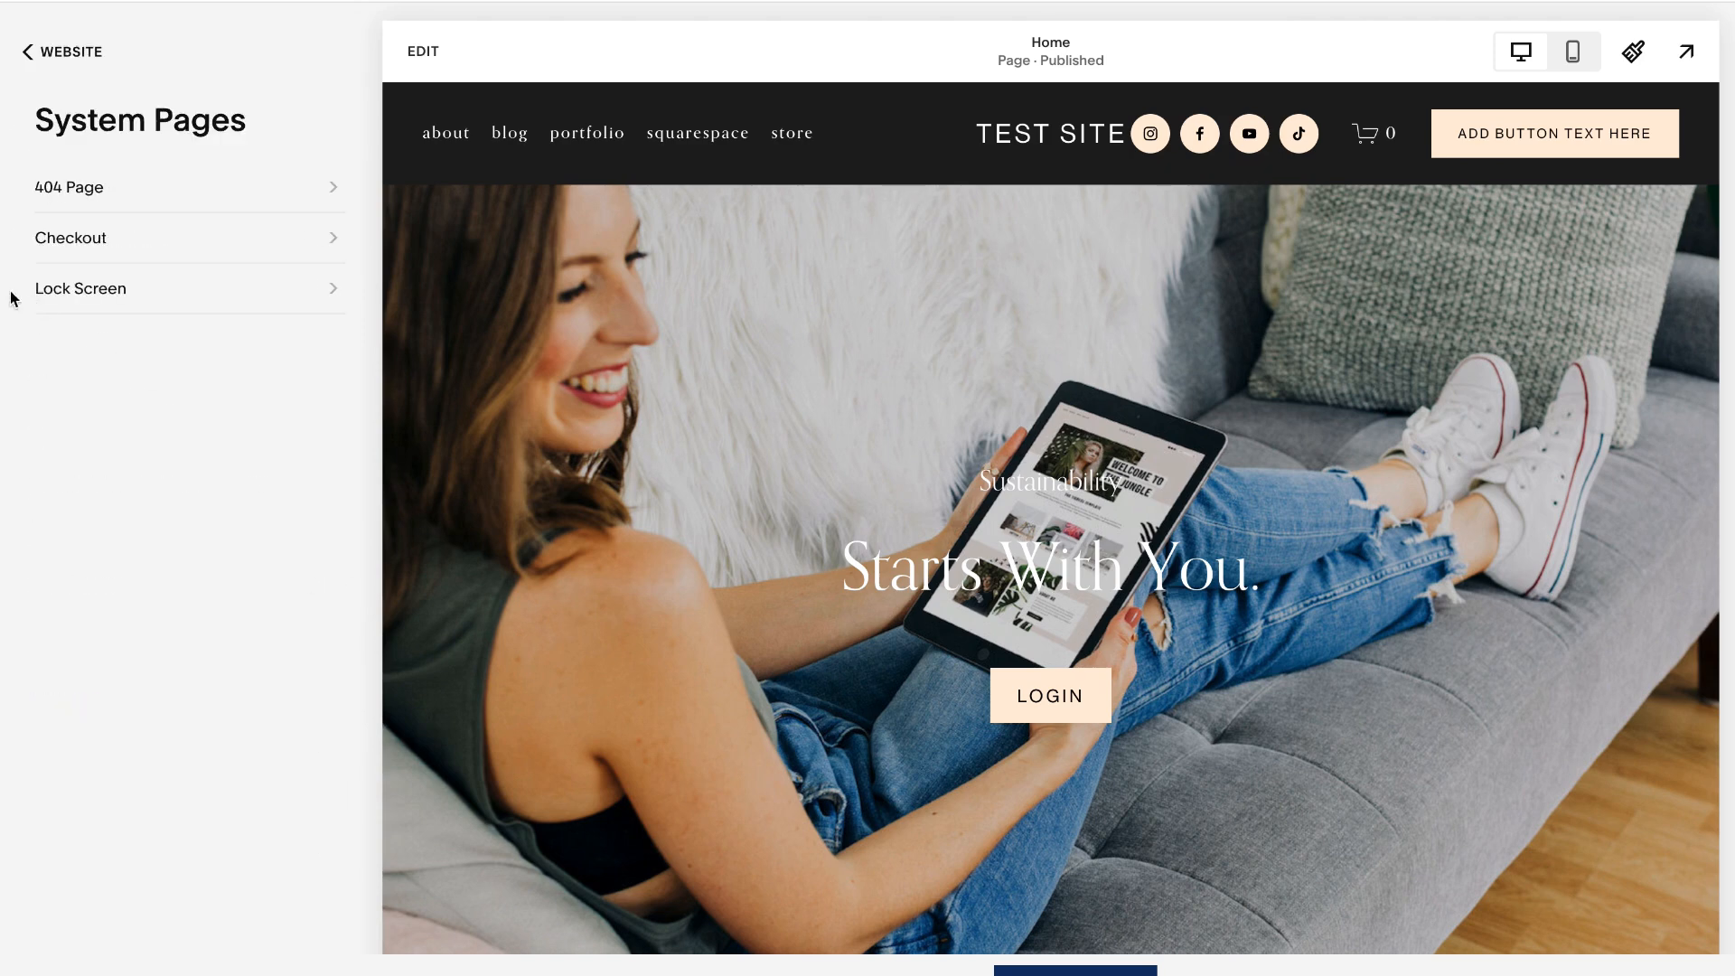
{"action": "left_click", "coordinate": [85, 291]}
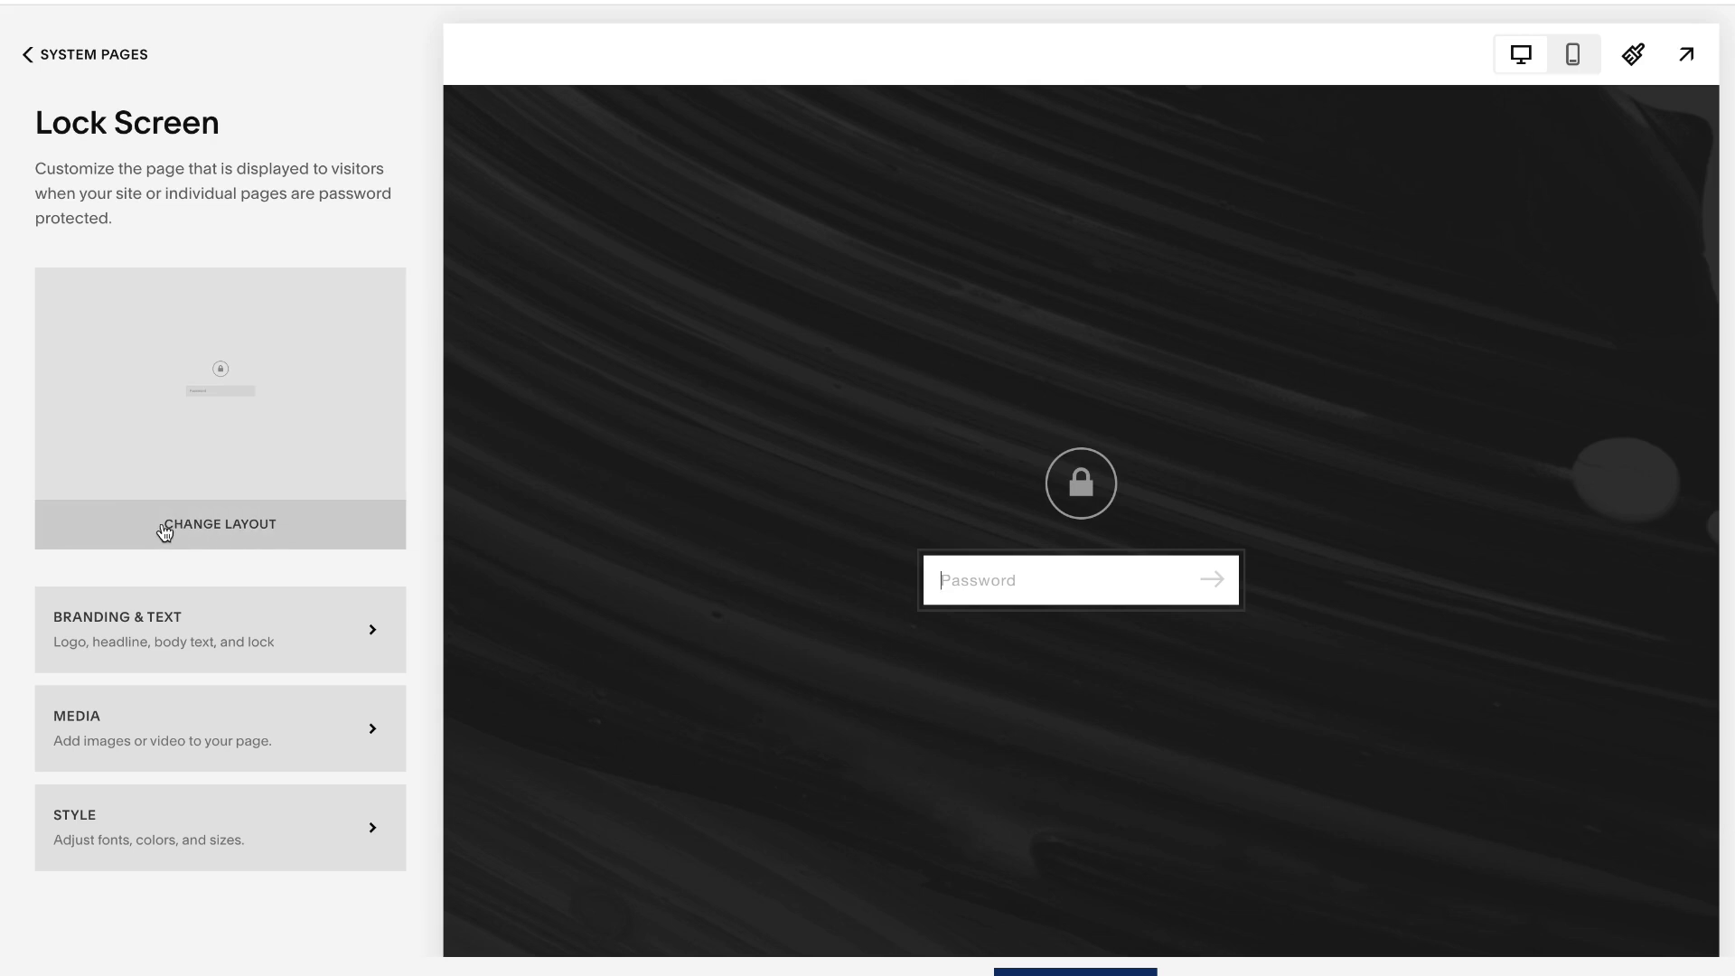
- Apply the Under Construction layout to the lock screen, save it, and open the Branding & Text settings
{"action": "left_click", "coordinate": [239, 528]}
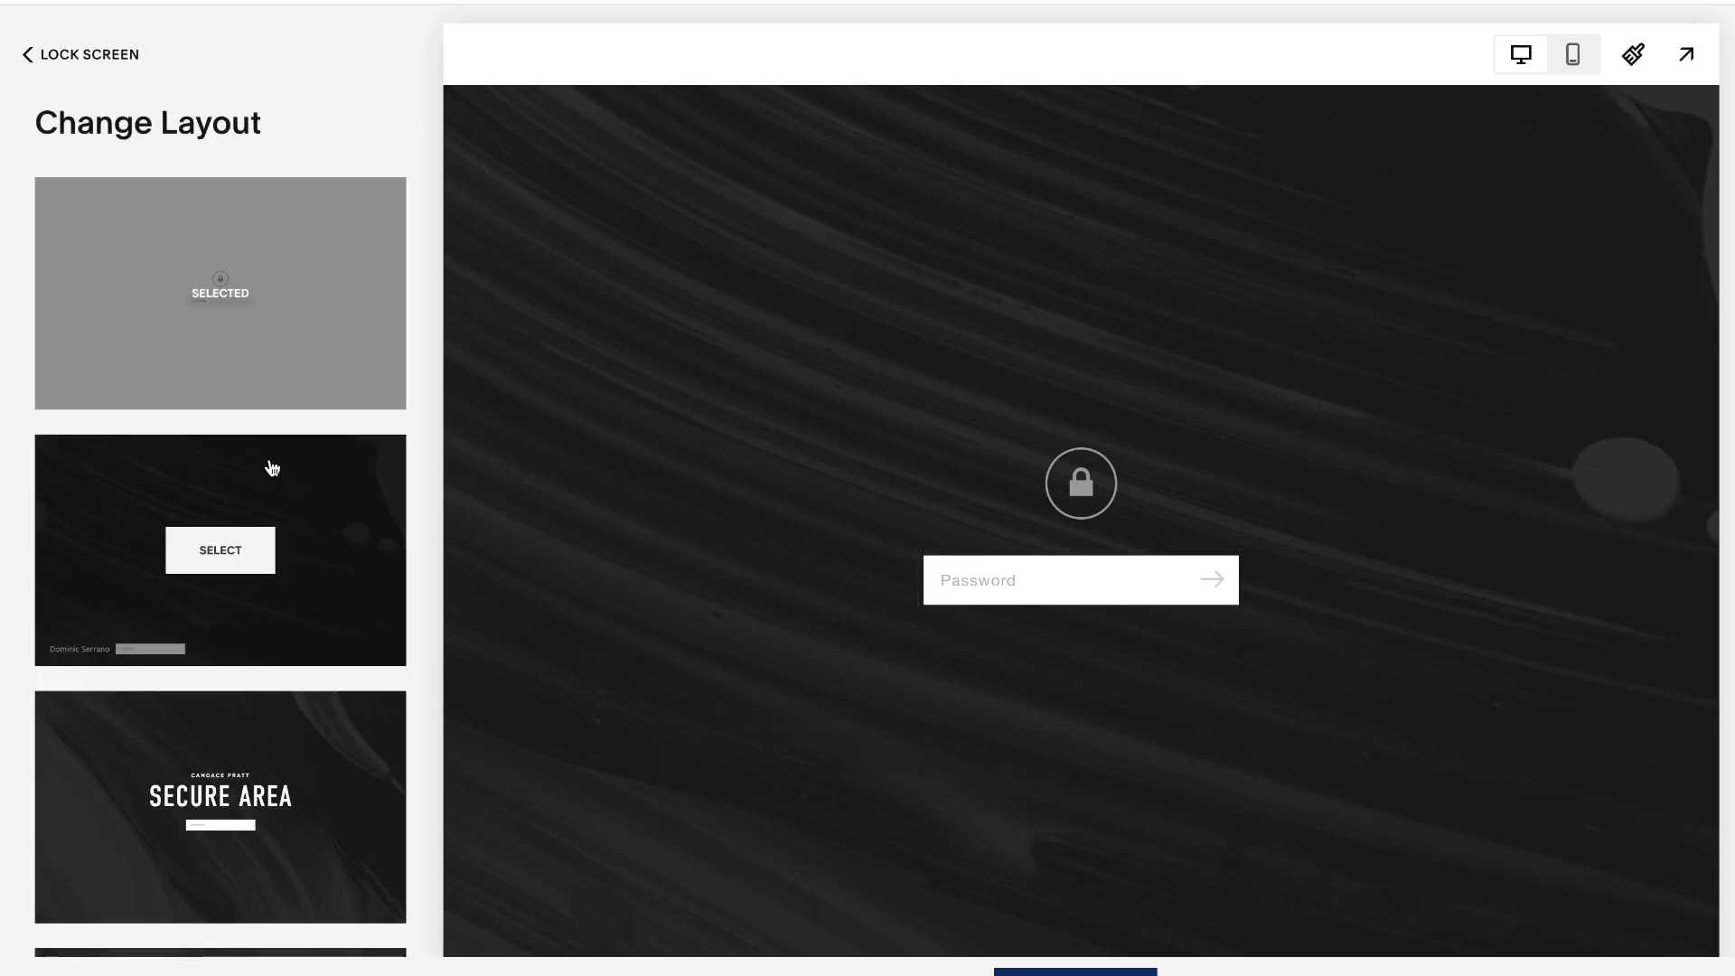
{"action": "scroll", "coordinate": [269, 465], "scroll_direction": "down", "scroll_amount": 8}
{"action": "scroll", "coordinate": [271, 467], "scroll_direction": "up", "scroll_amount": 8}
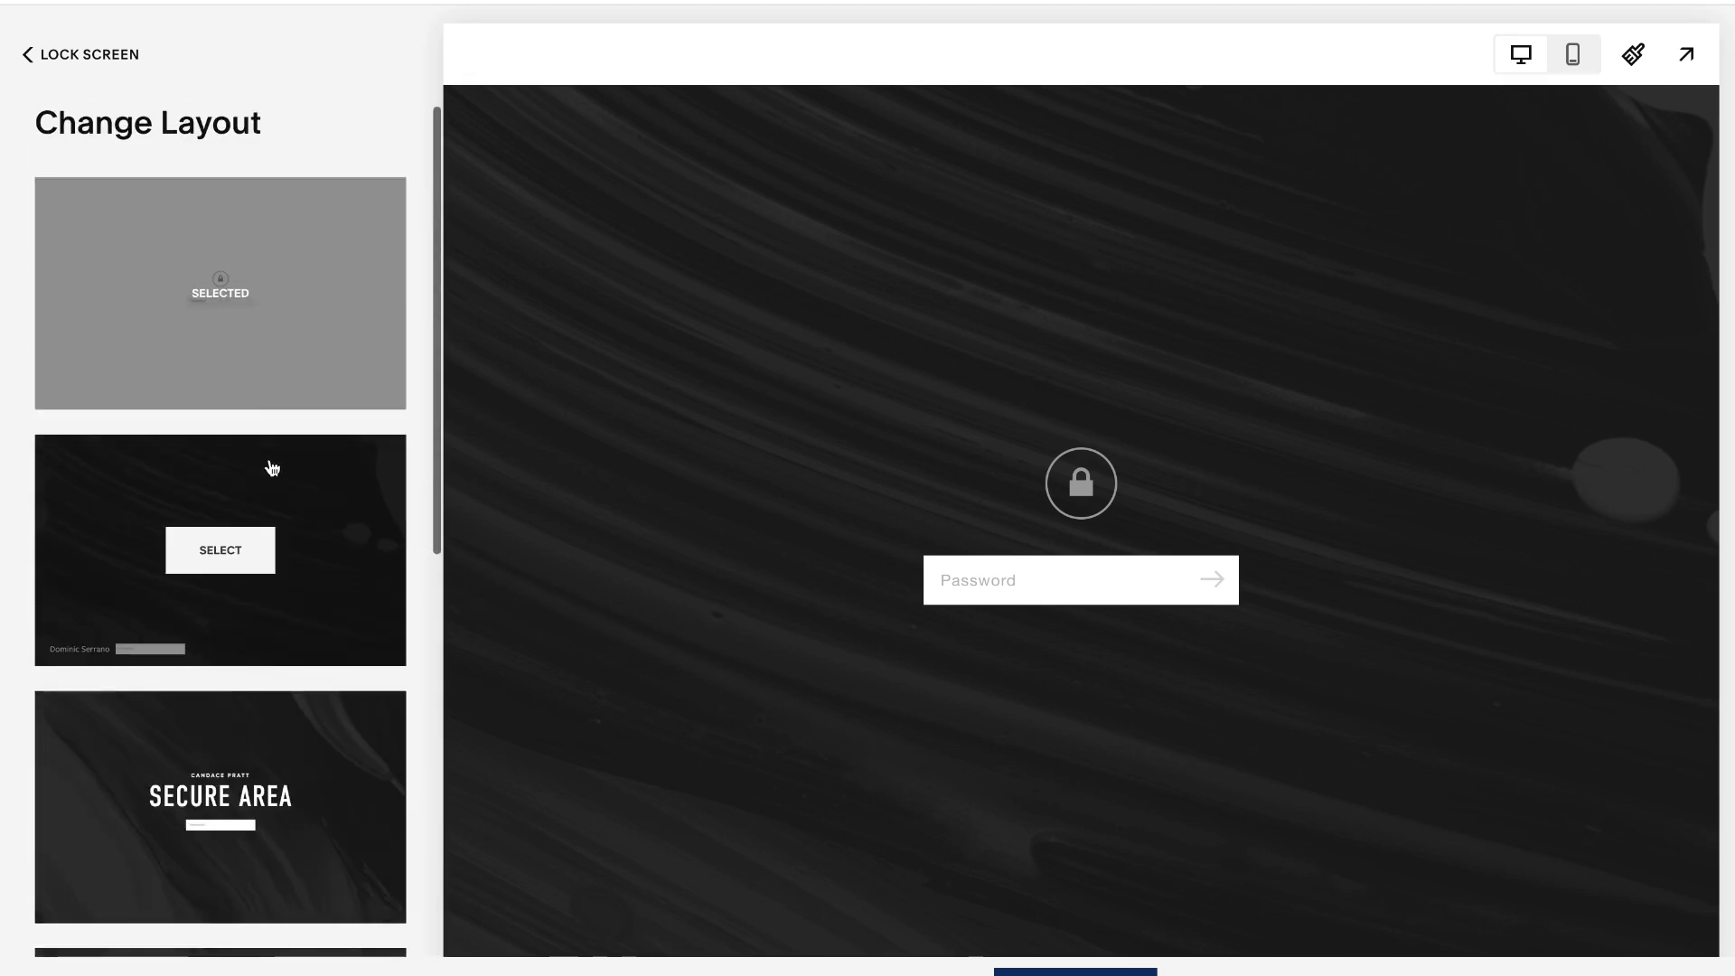
{"action": "scroll", "coordinate": [271, 467], "scroll_direction": "down", "scroll_amount": 8}
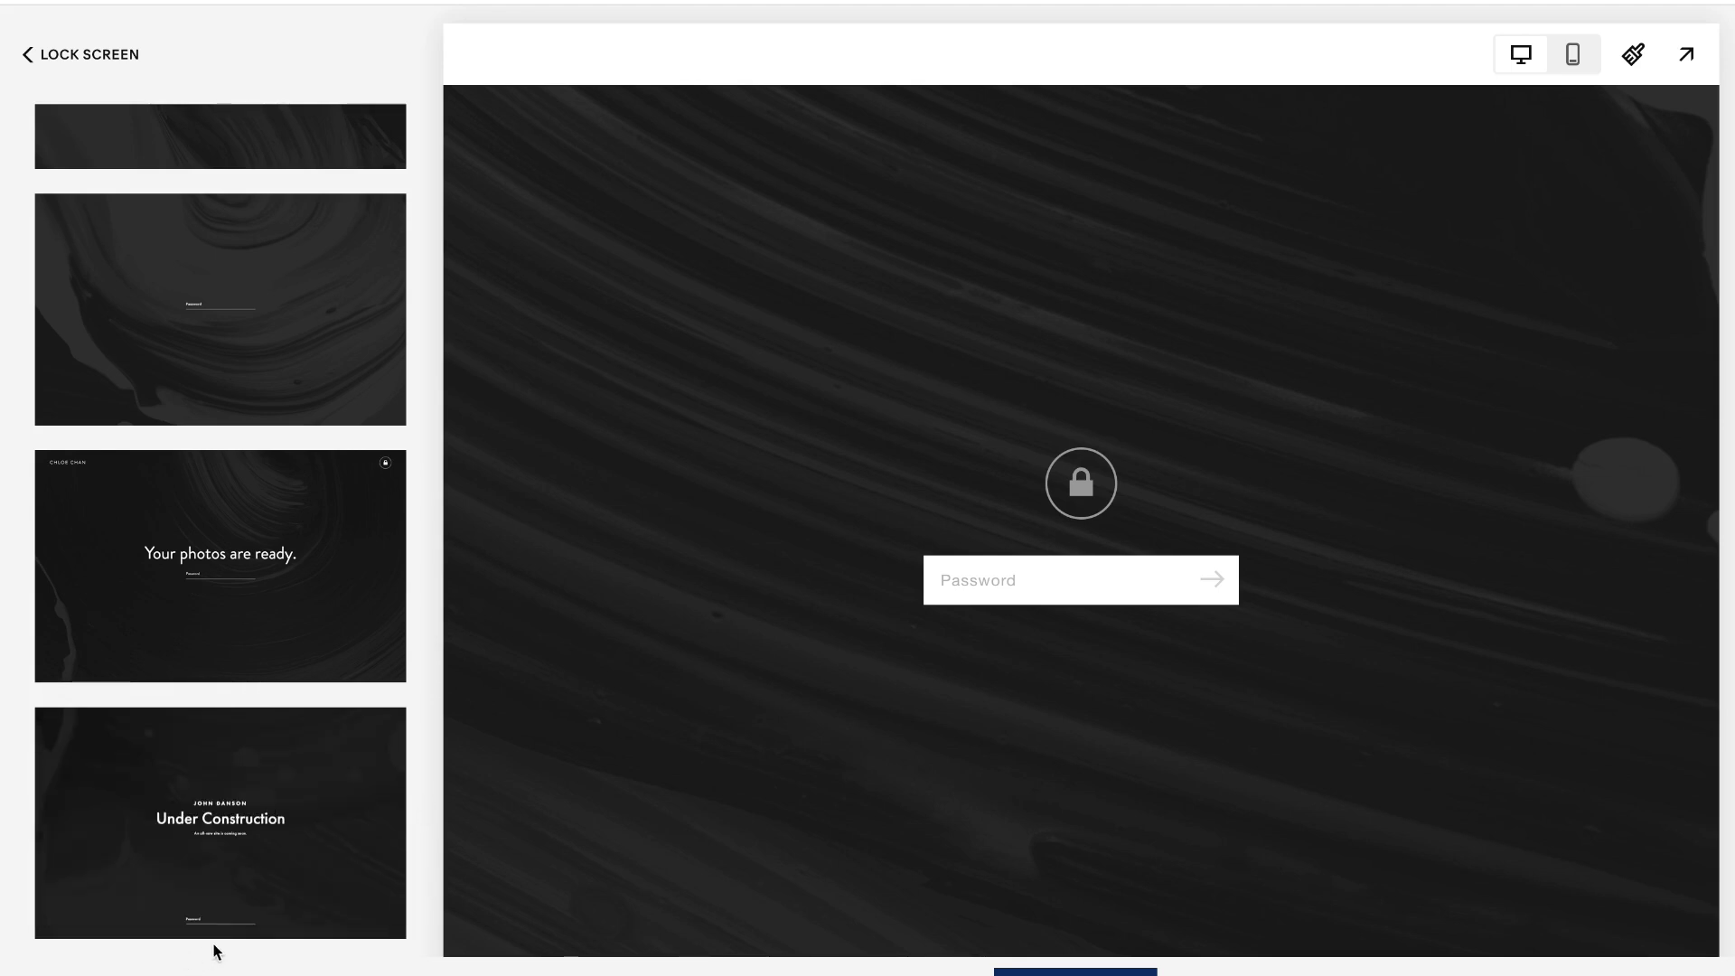
{"action": "scroll", "coordinate": [272, 931], "scroll_direction": "up", "scroll_amount": 8}
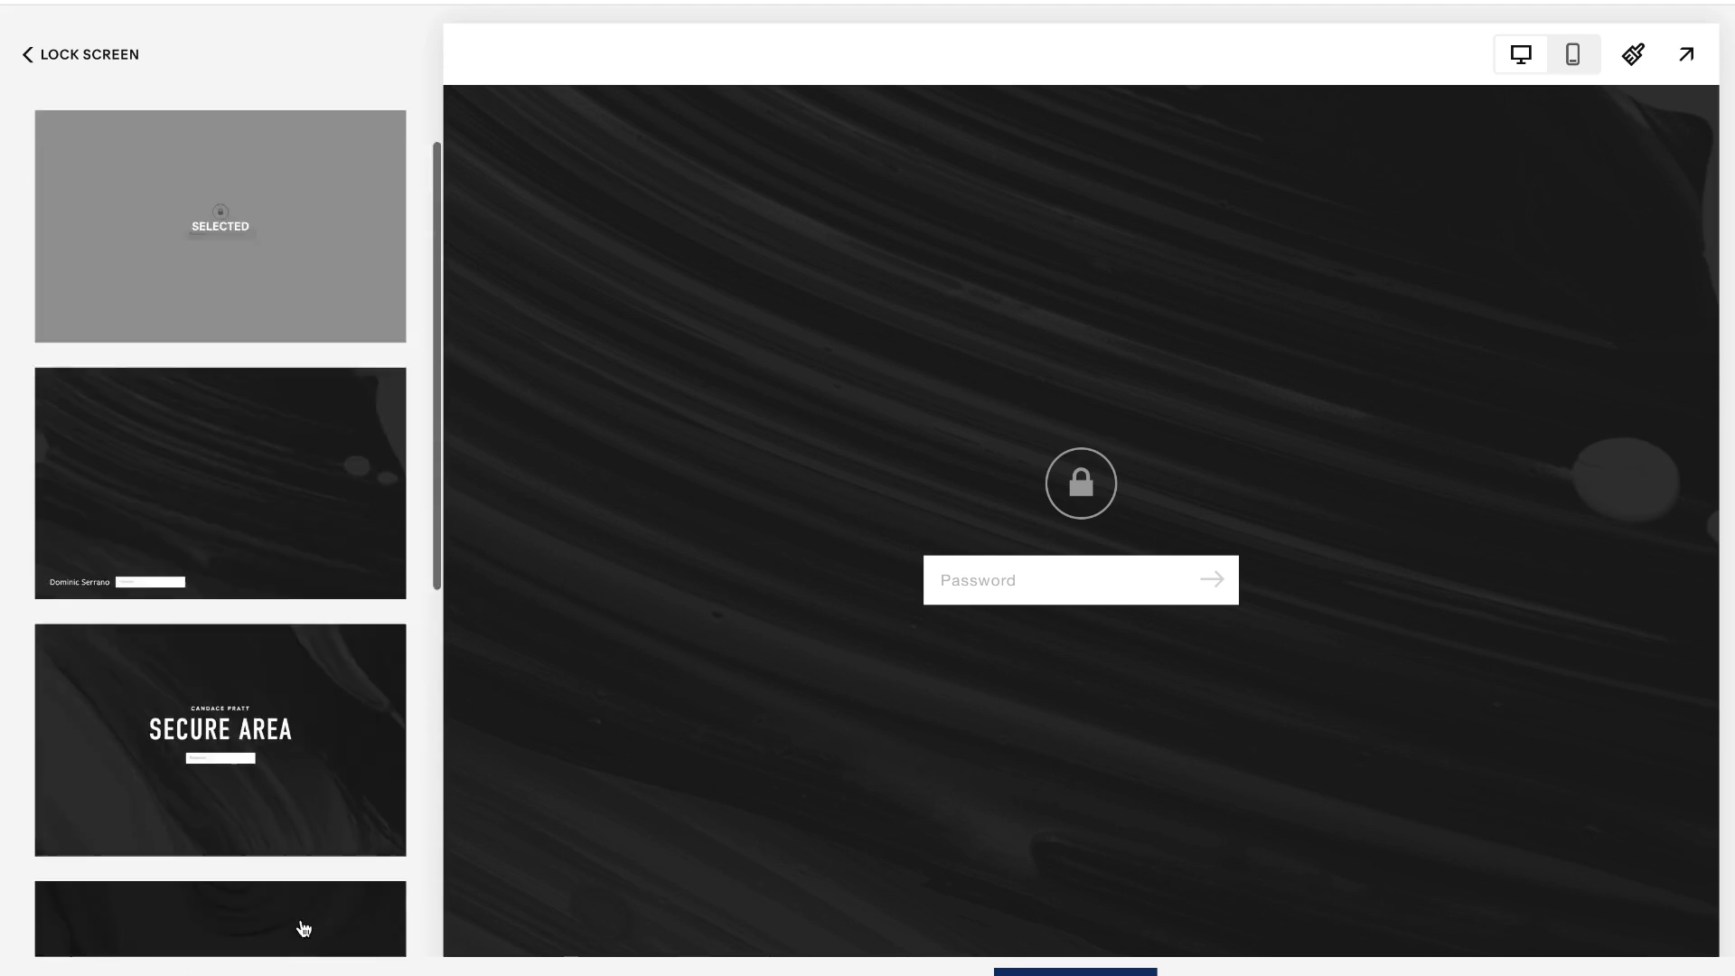
{"action": "scroll", "coordinate": [295, 652], "scroll_direction": "down", "scroll_amount": 3}
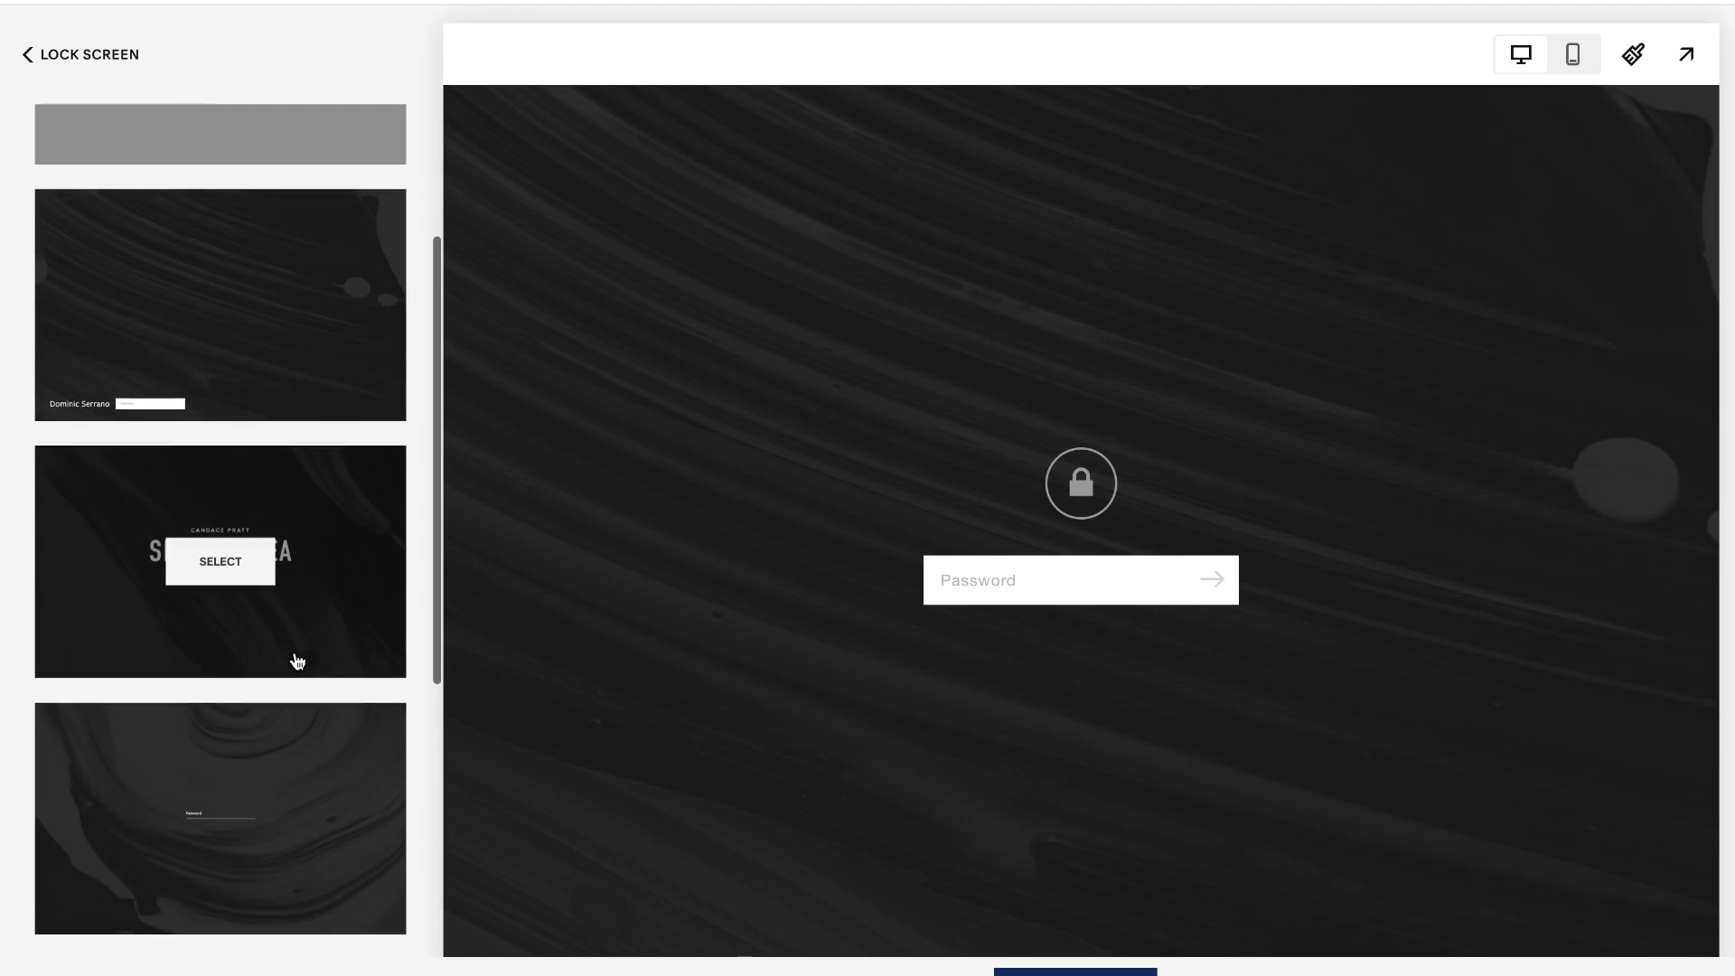
{"action": "scroll", "coordinate": [295, 653], "scroll_direction": "down", "scroll_amount": 2}
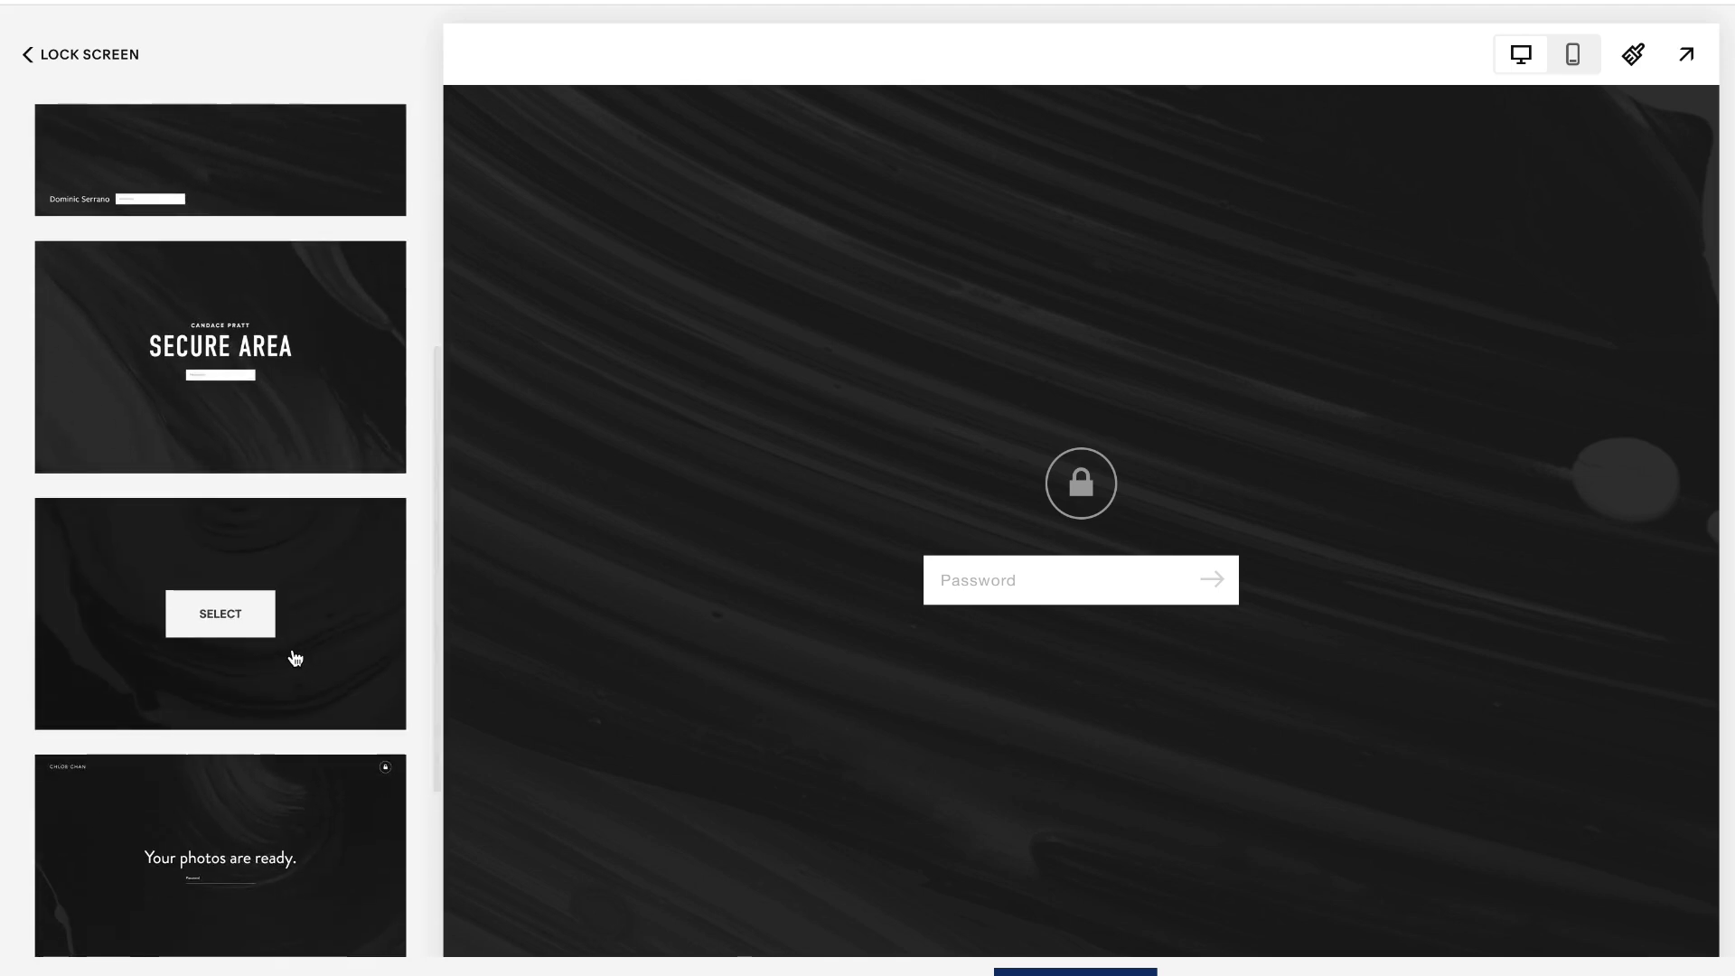
{"action": "scroll", "coordinate": [298, 659], "scroll_direction": "down", "scroll_amount": 3}
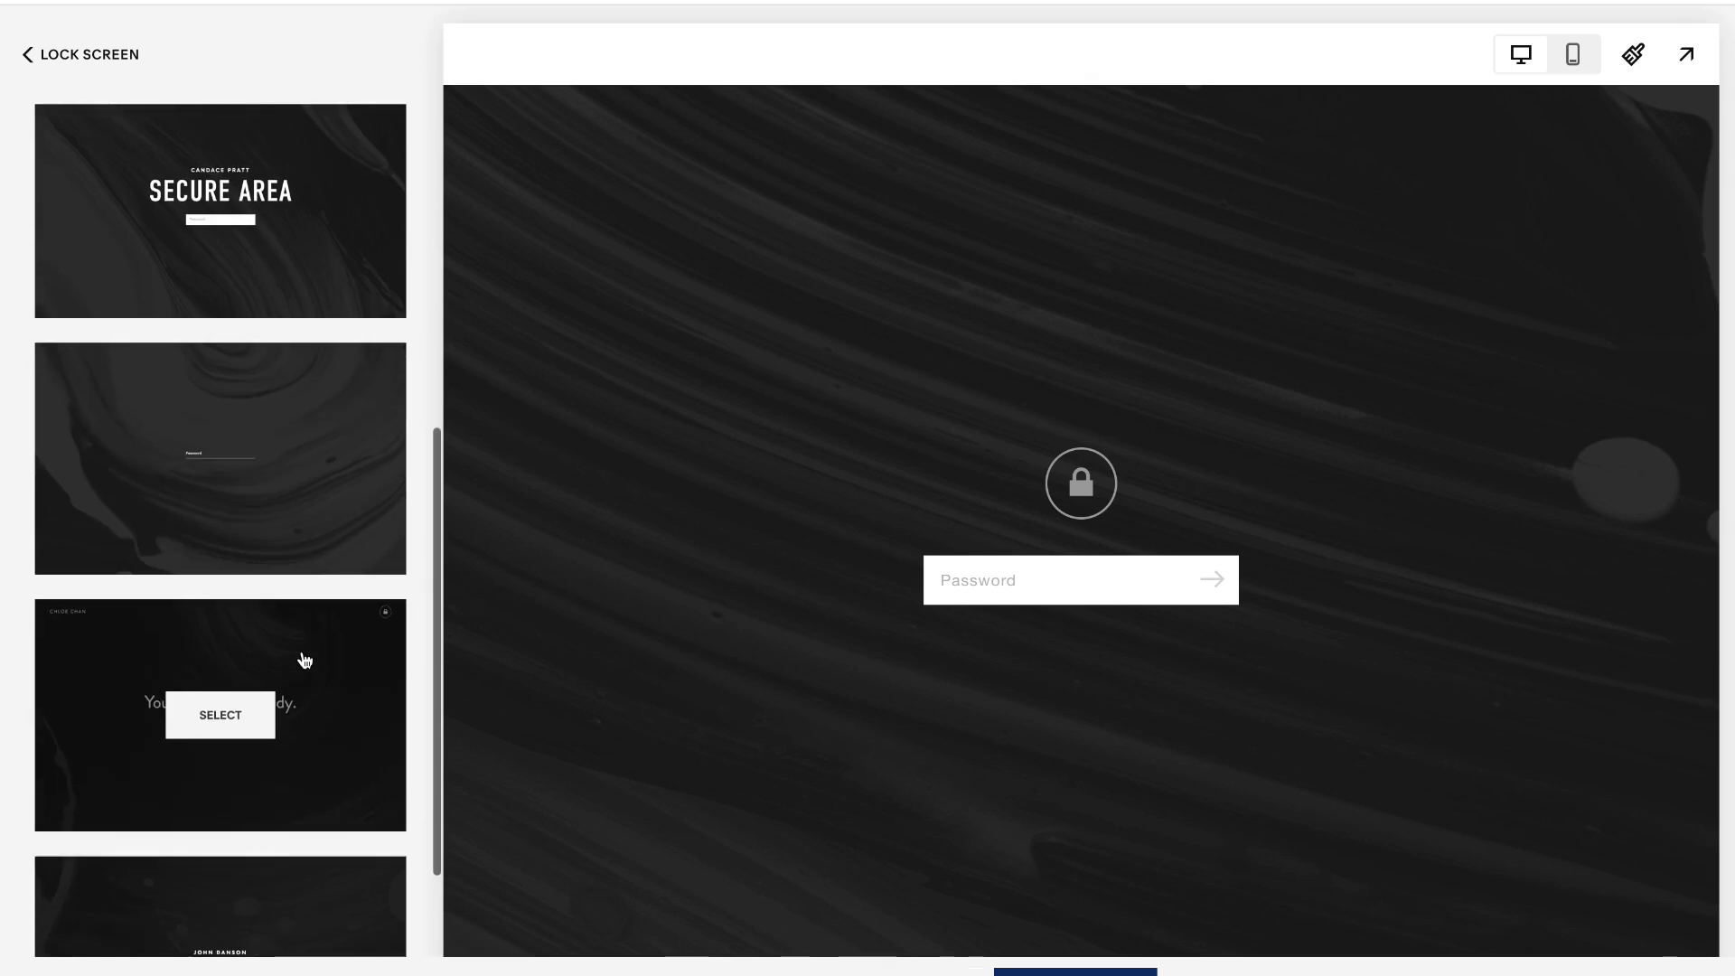
{"action": "scroll", "coordinate": [307, 659], "scroll_direction": "down", "scroll_amount": 1}
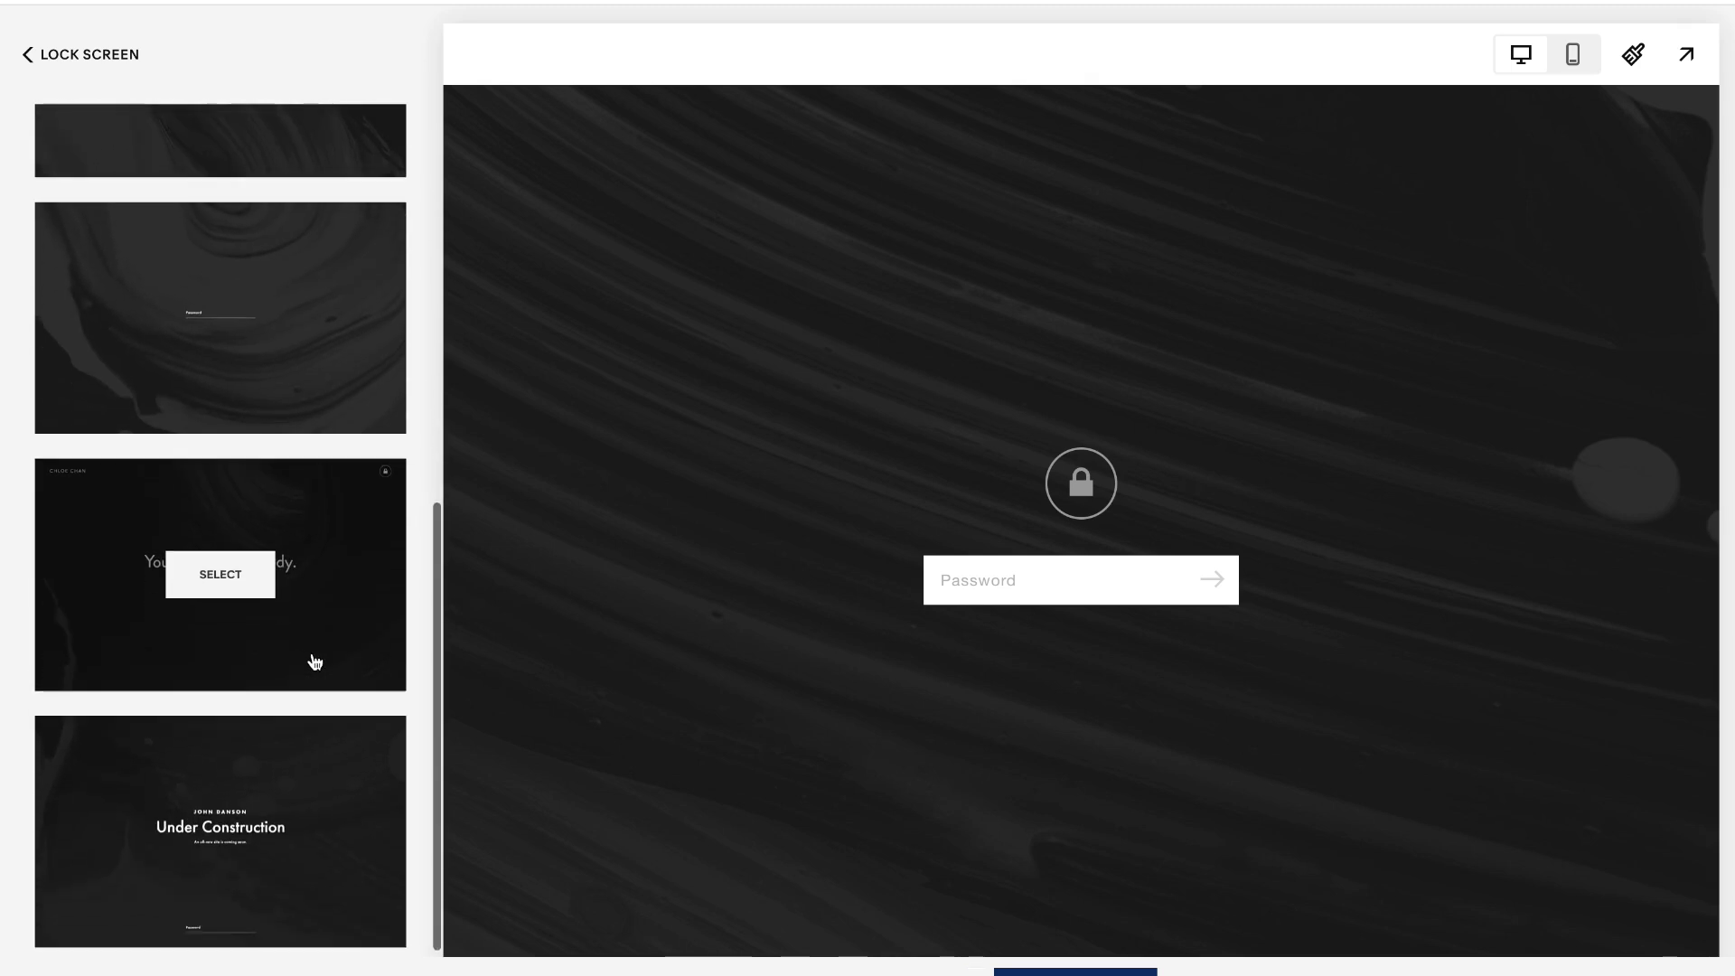
{"action": "left_click", "coordinate": [208, 824]}
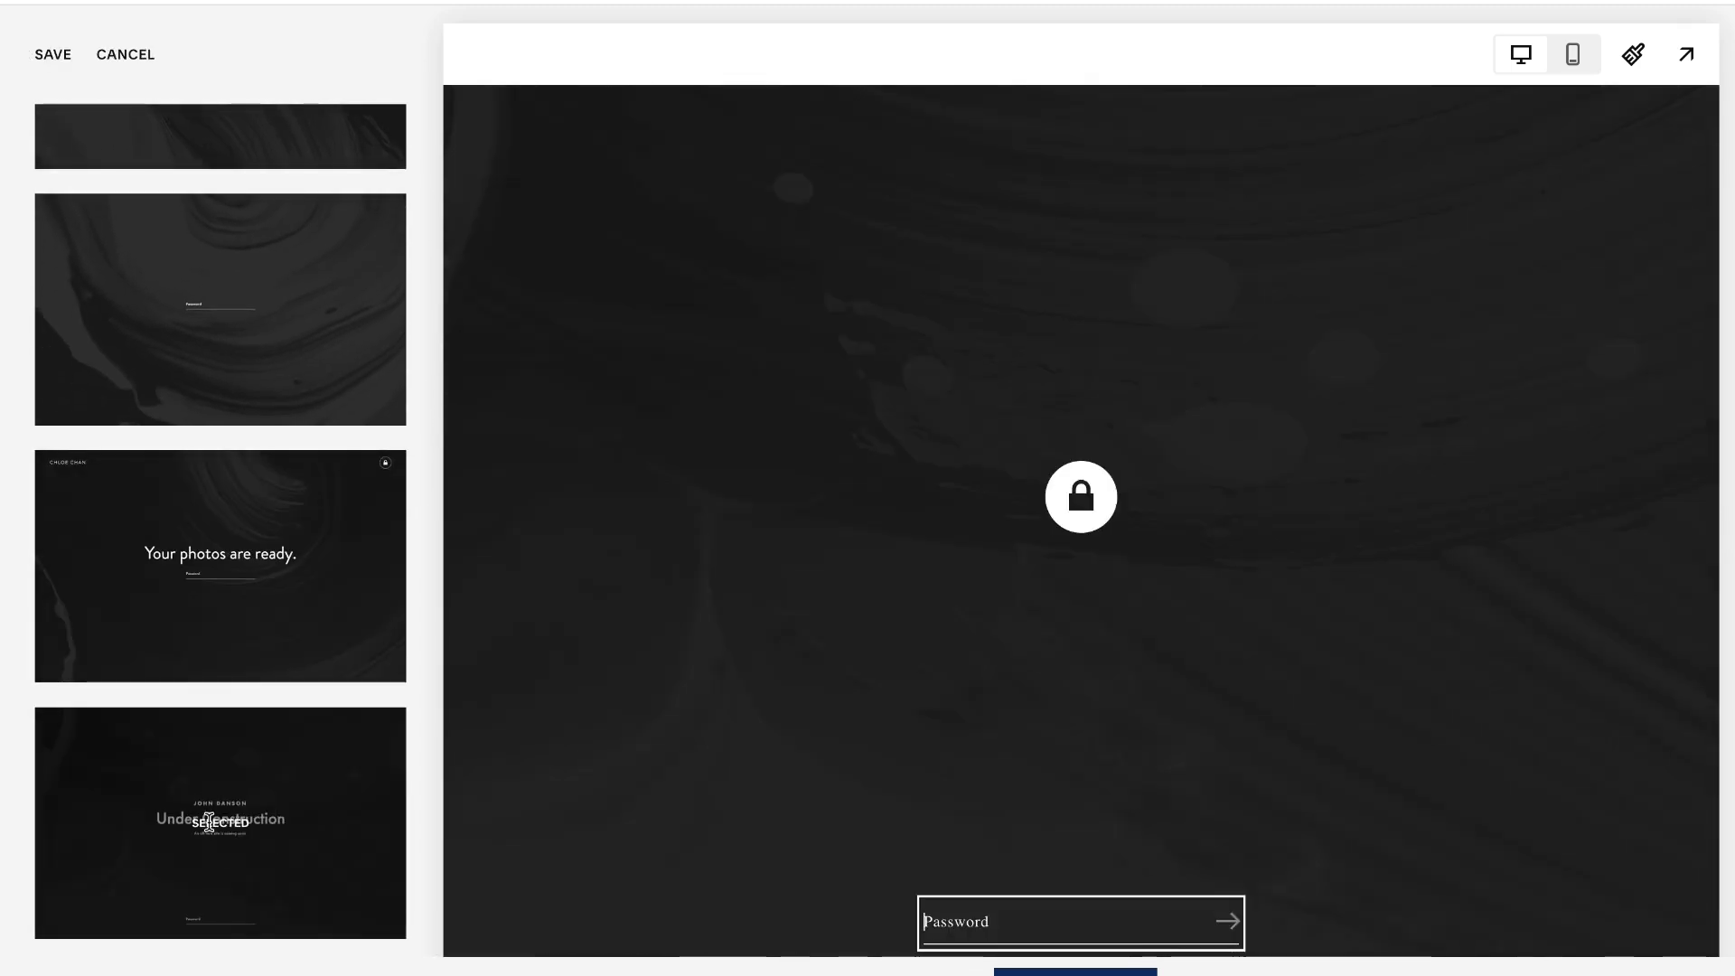
{"action": "scroll", "coordinate": [230, 816], "scroll_direction": "up", "scroll_amount": 8}
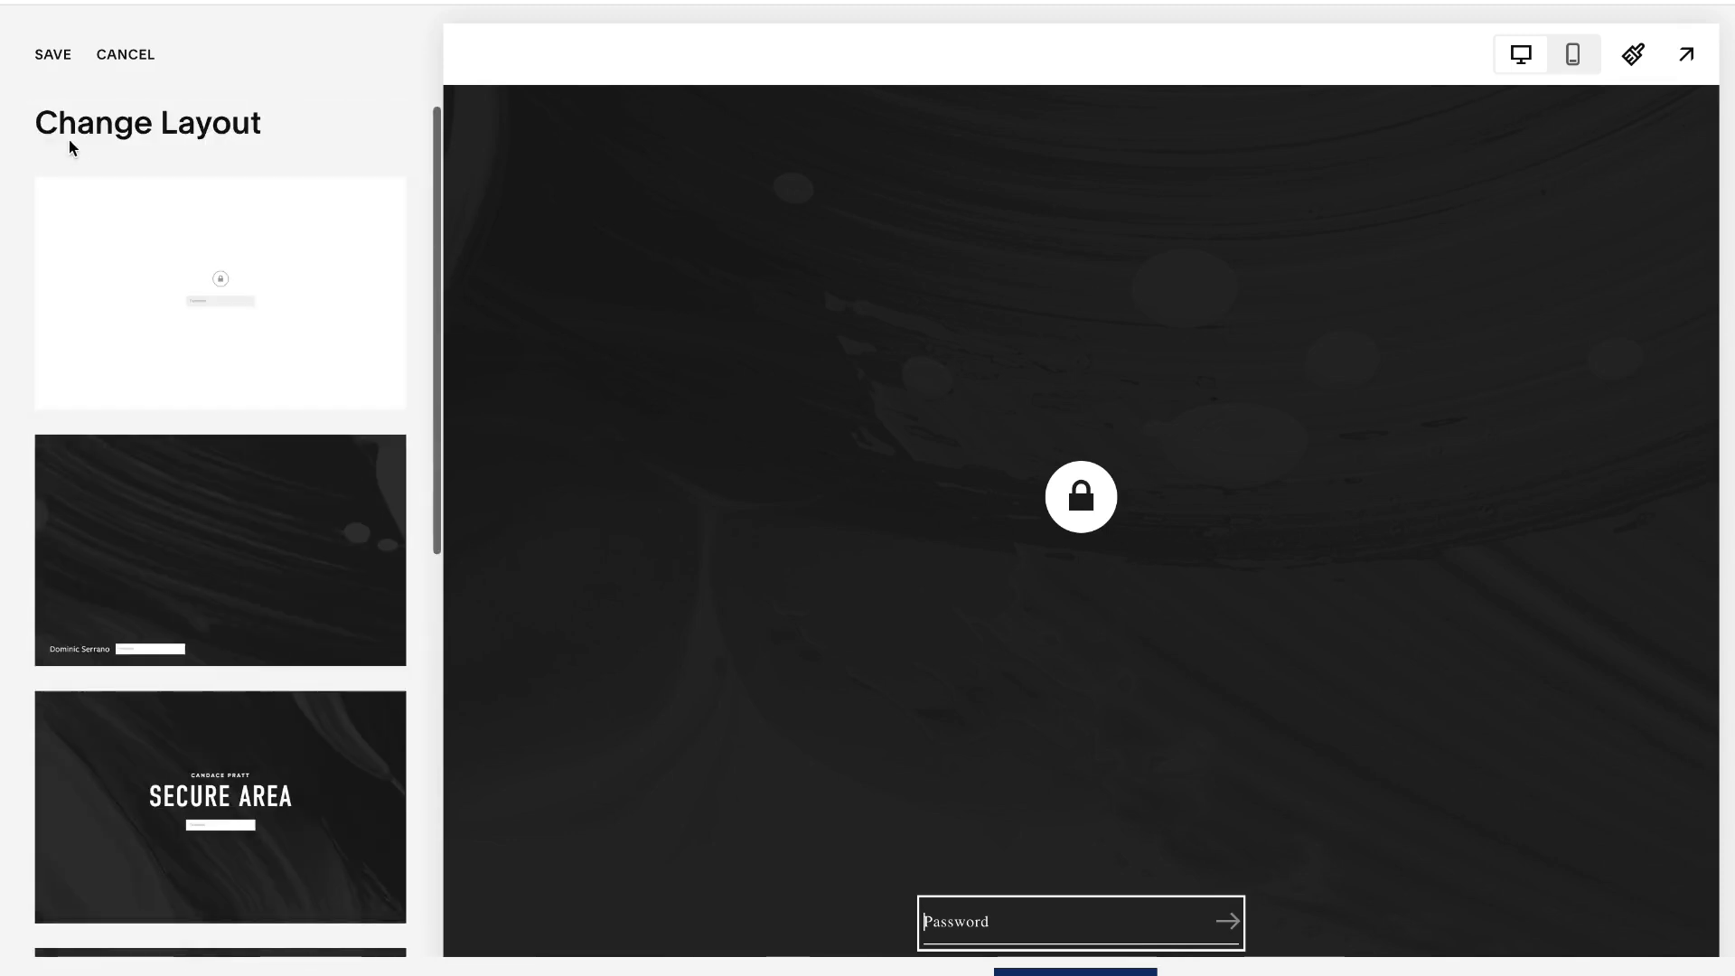
{"action": "left_click", "coordinate": [54, 60]}
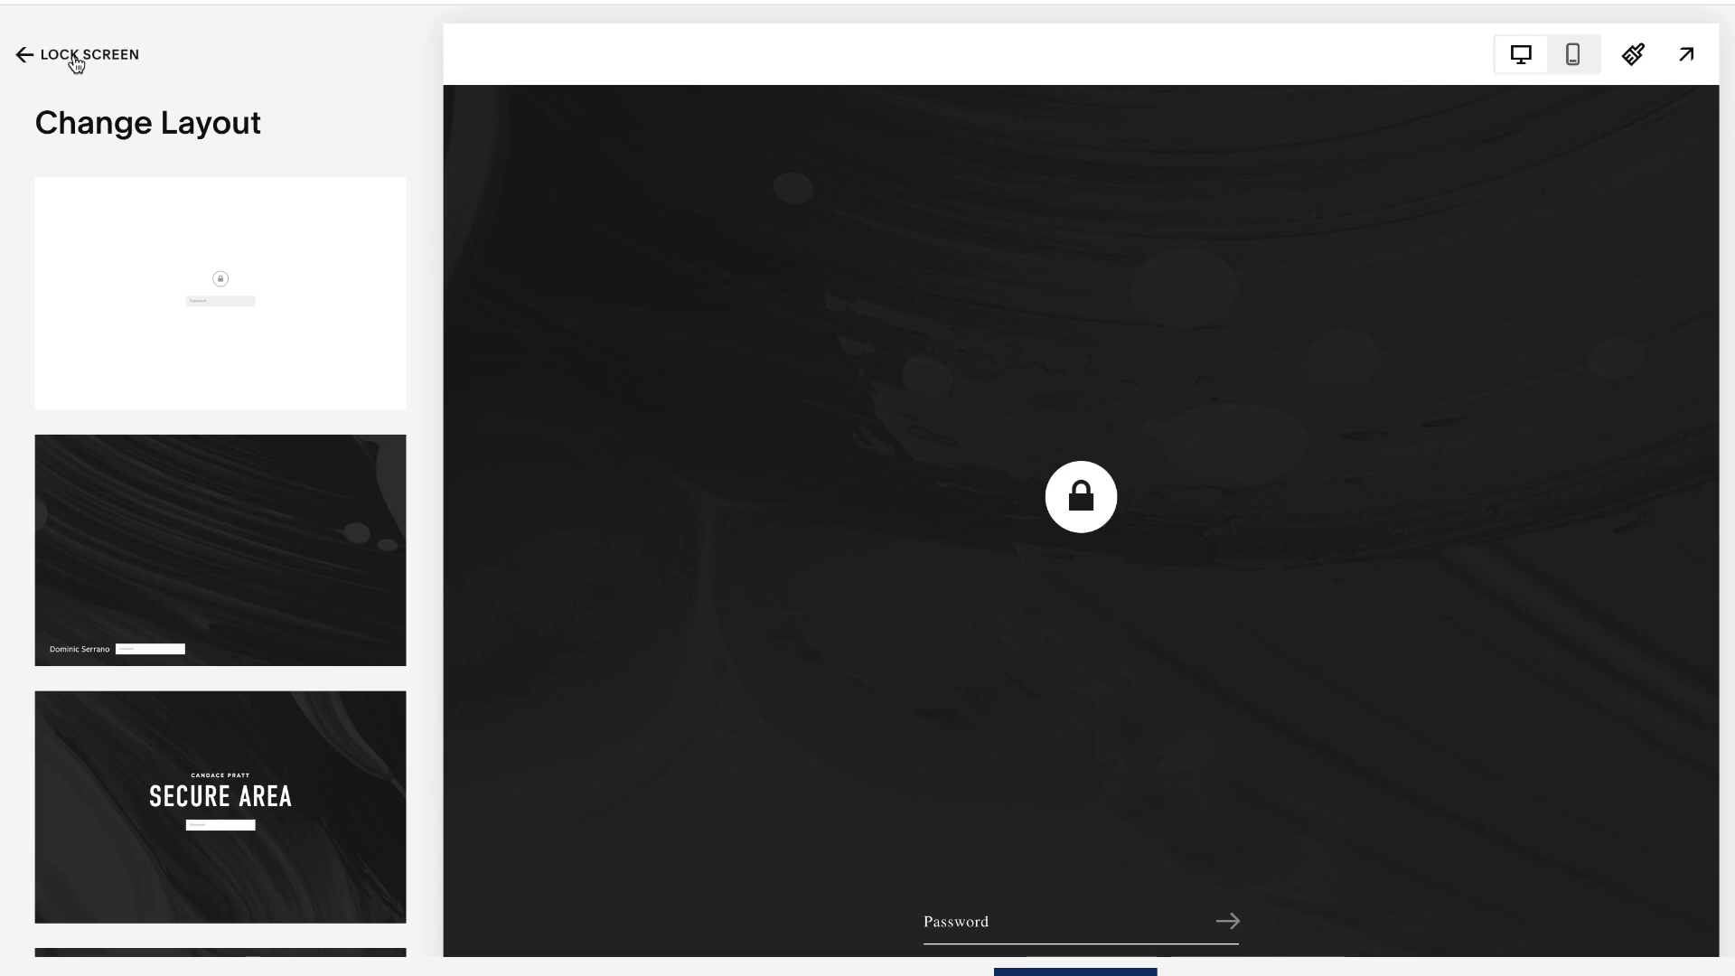
{"action": "left_click", "coordinate": [76, 58]}
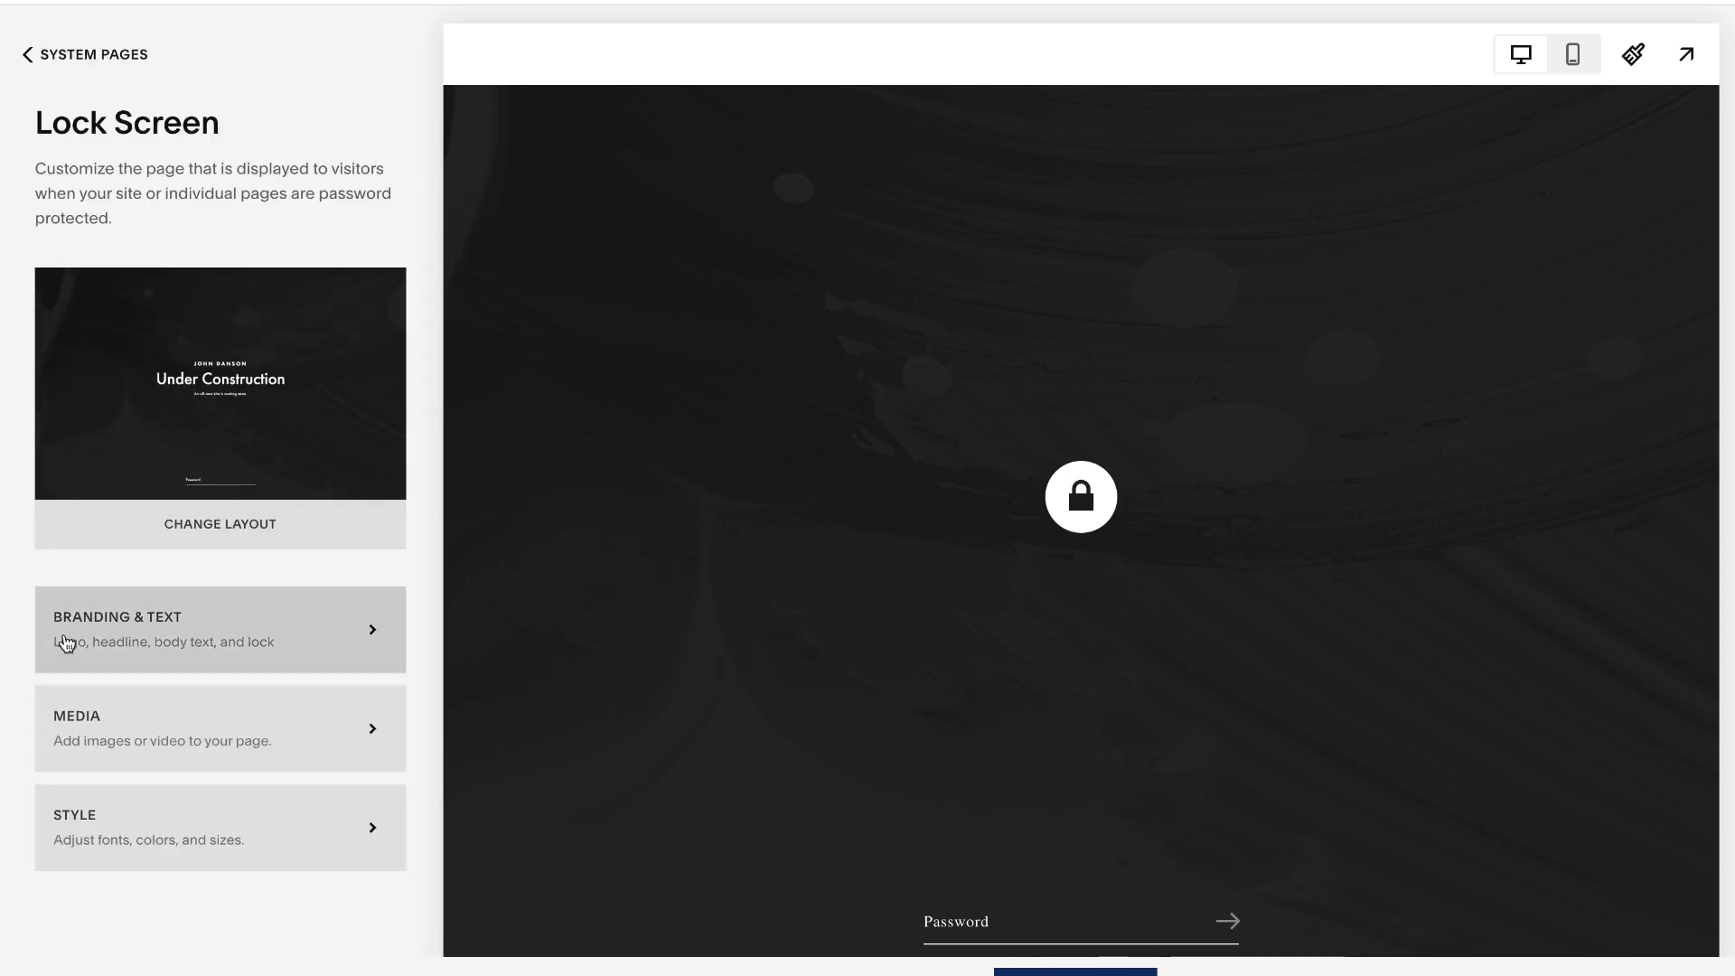
{"action": "left_click", "coordinate": [171, 644]}
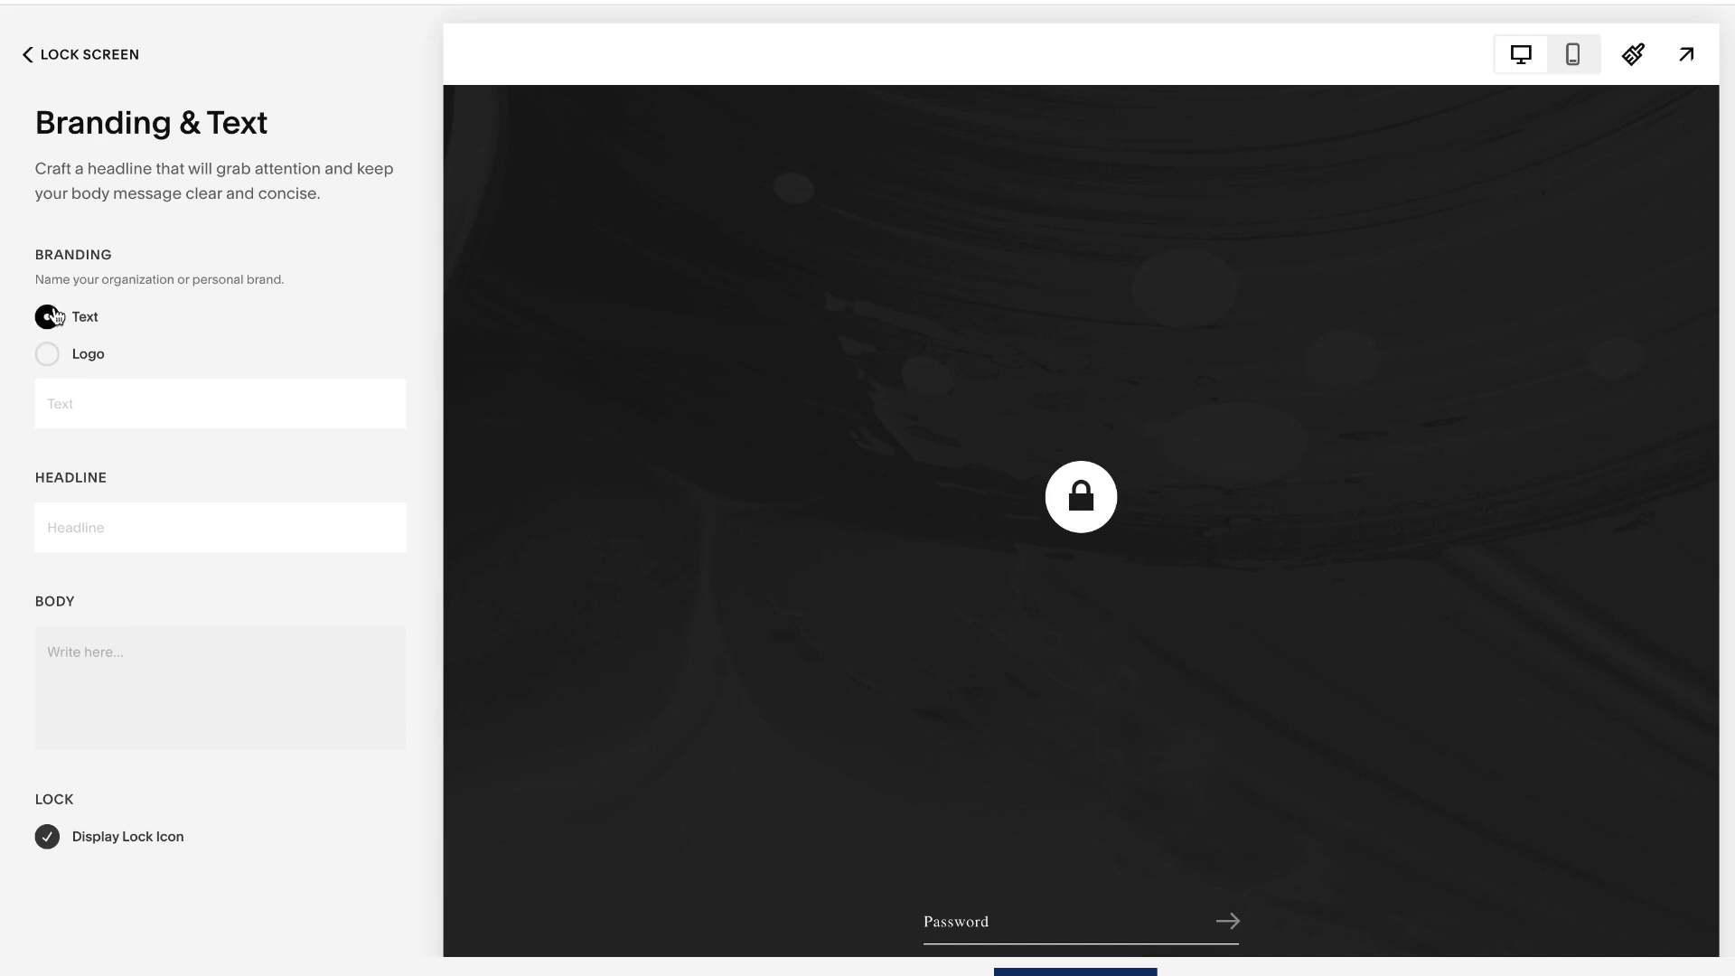
- Switch the lock screen branding to a logo and add example logo.png
{"action": "left_click", "coordinate": [45, 358]}
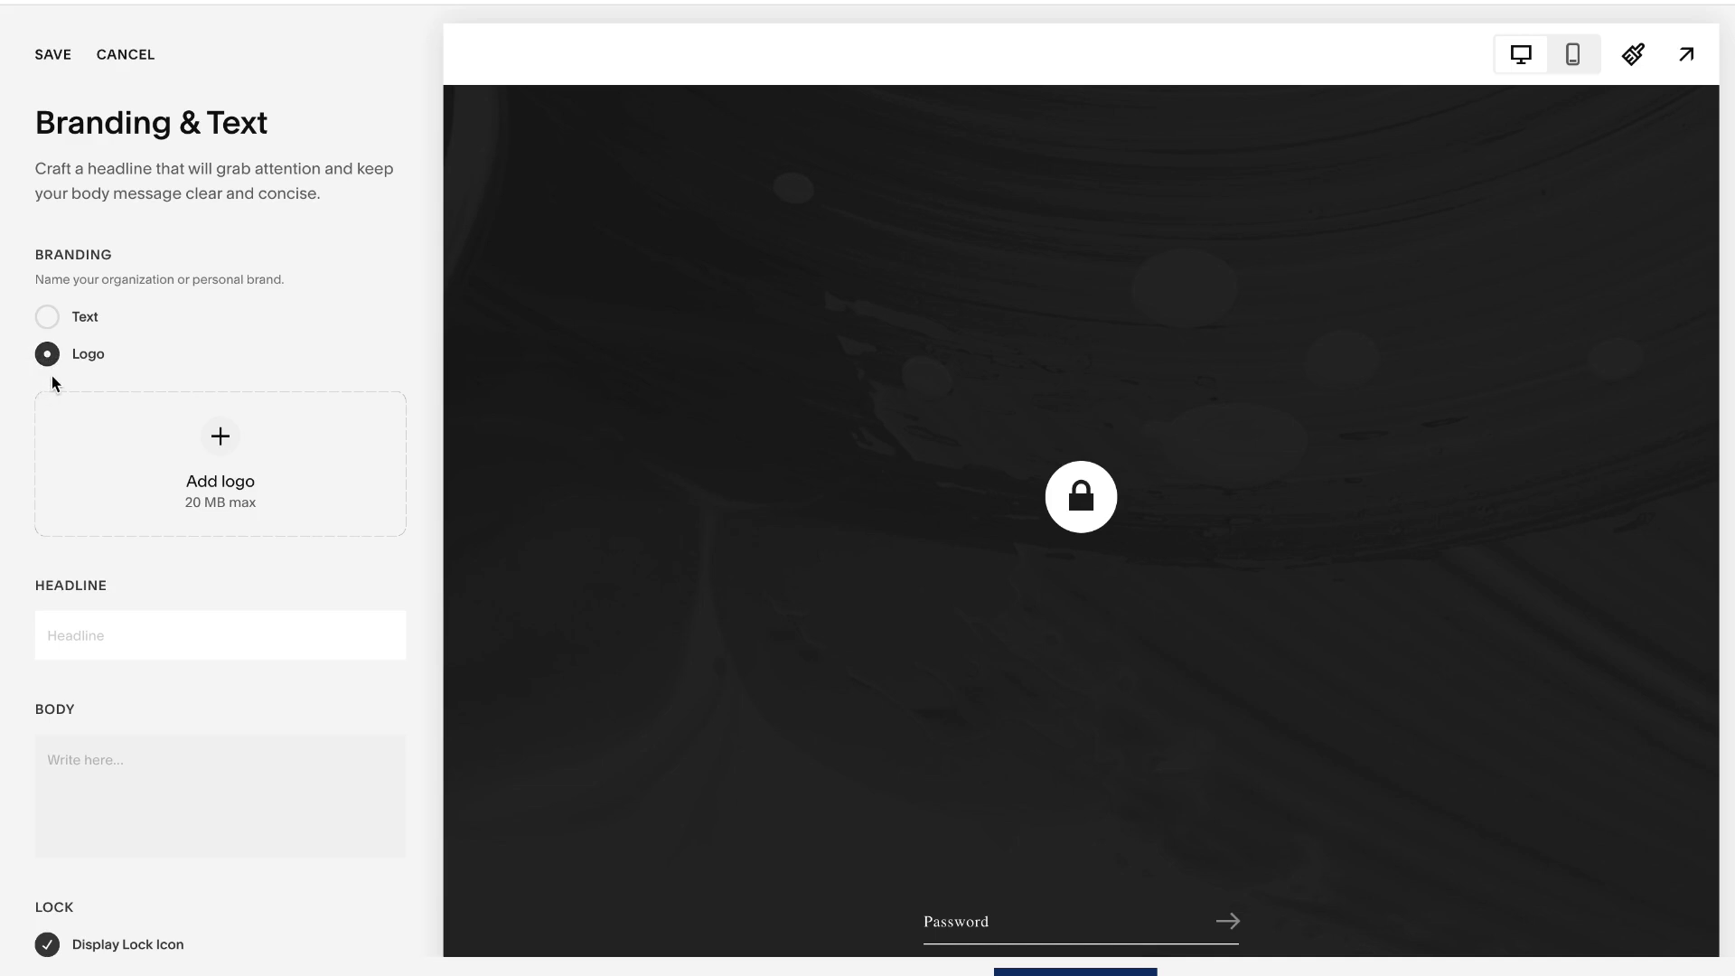
{"action": "left_click_drag", "start_coordinate": [143, 971], "coordinate": [225, 463]}
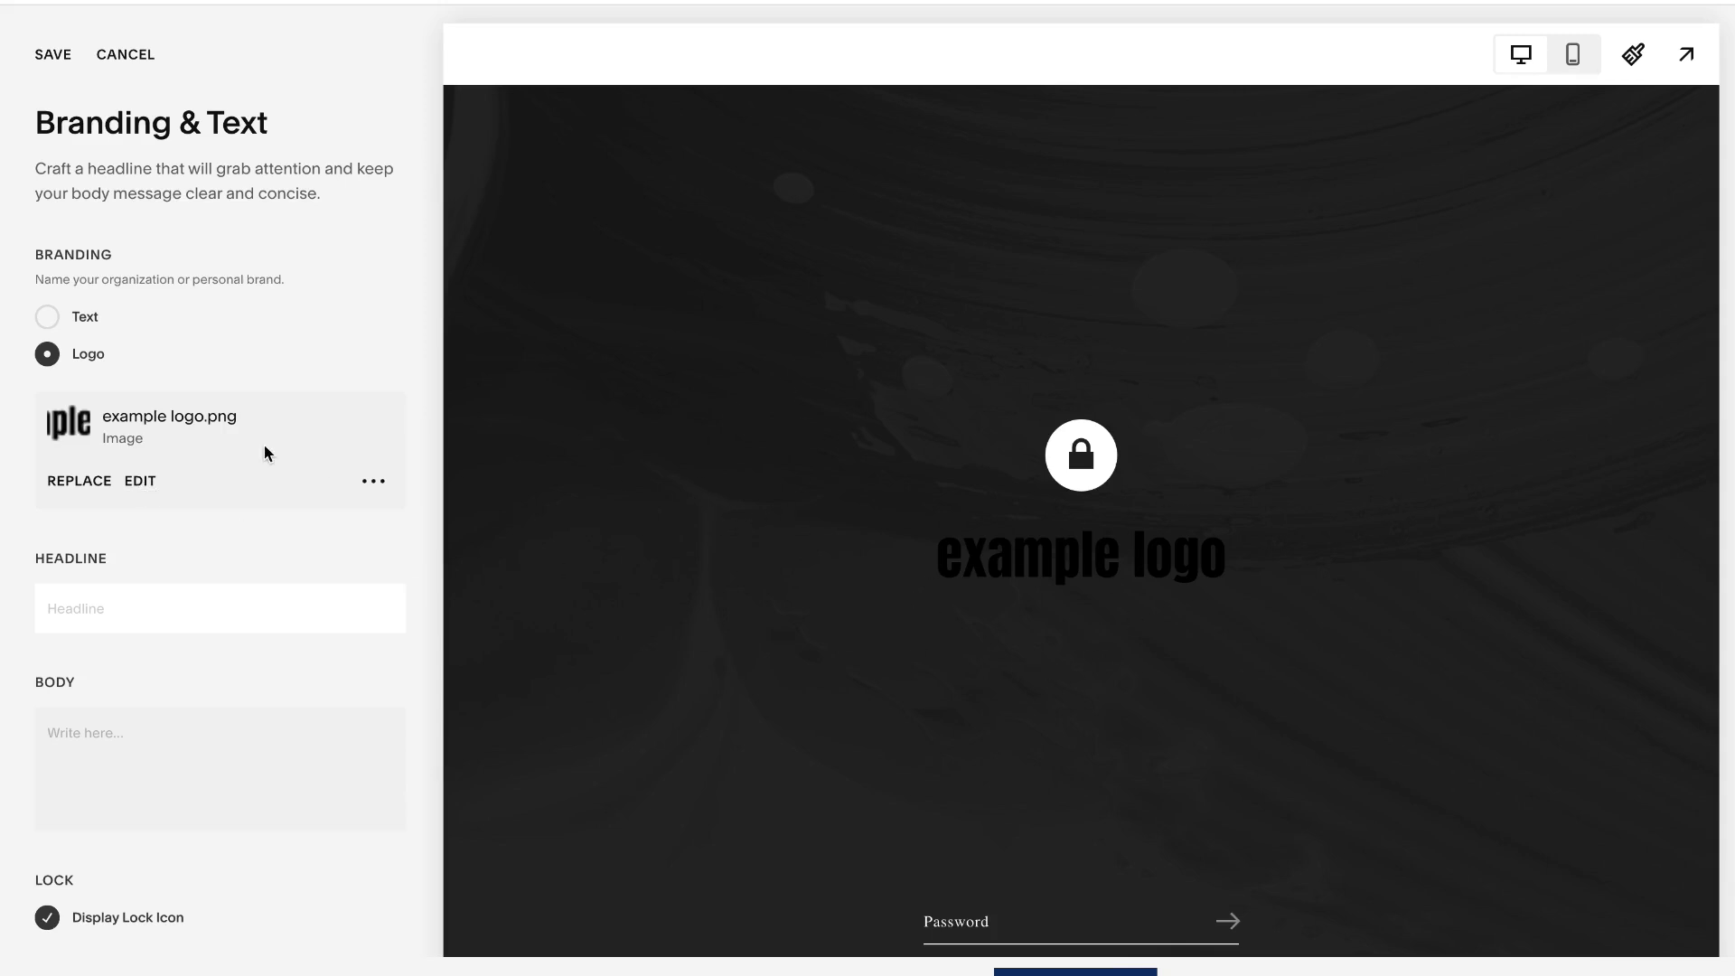
- Enter the branding text "Business Name", headline "Under Construction" and body "An all-new site is coming soon. Email us if you have any questions in the meantime."
{"action": "left_click", "coordinate": [81, 317]}
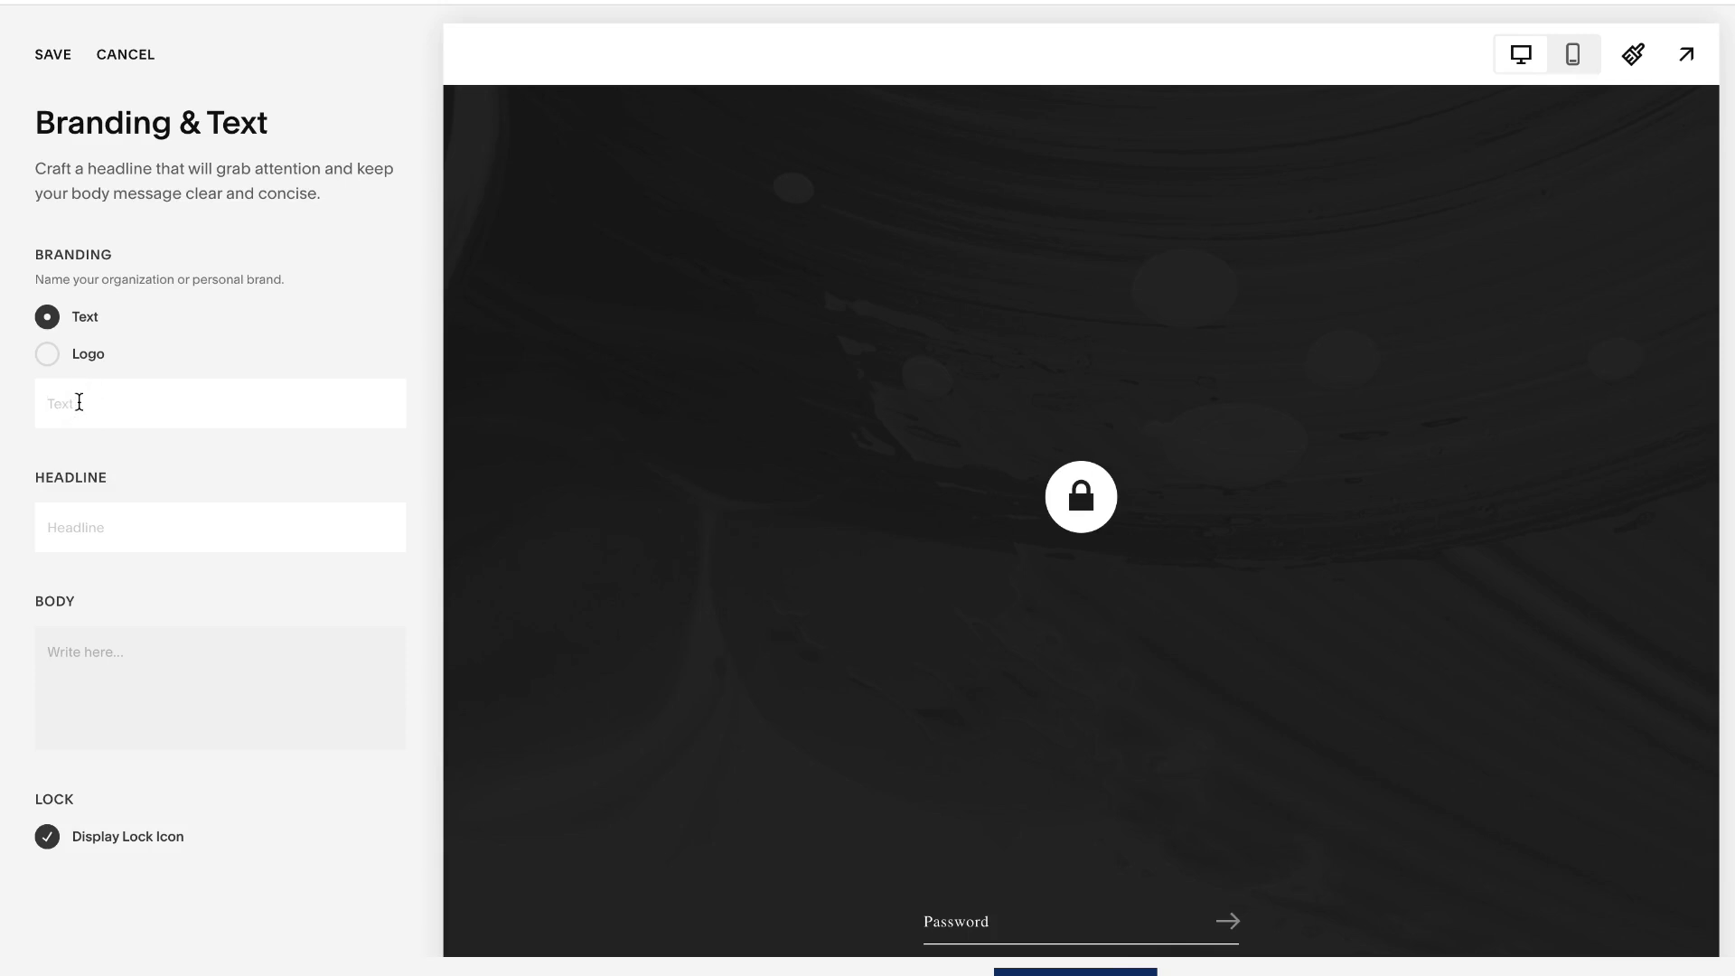
{"action": "type", "text": "Business Name"}
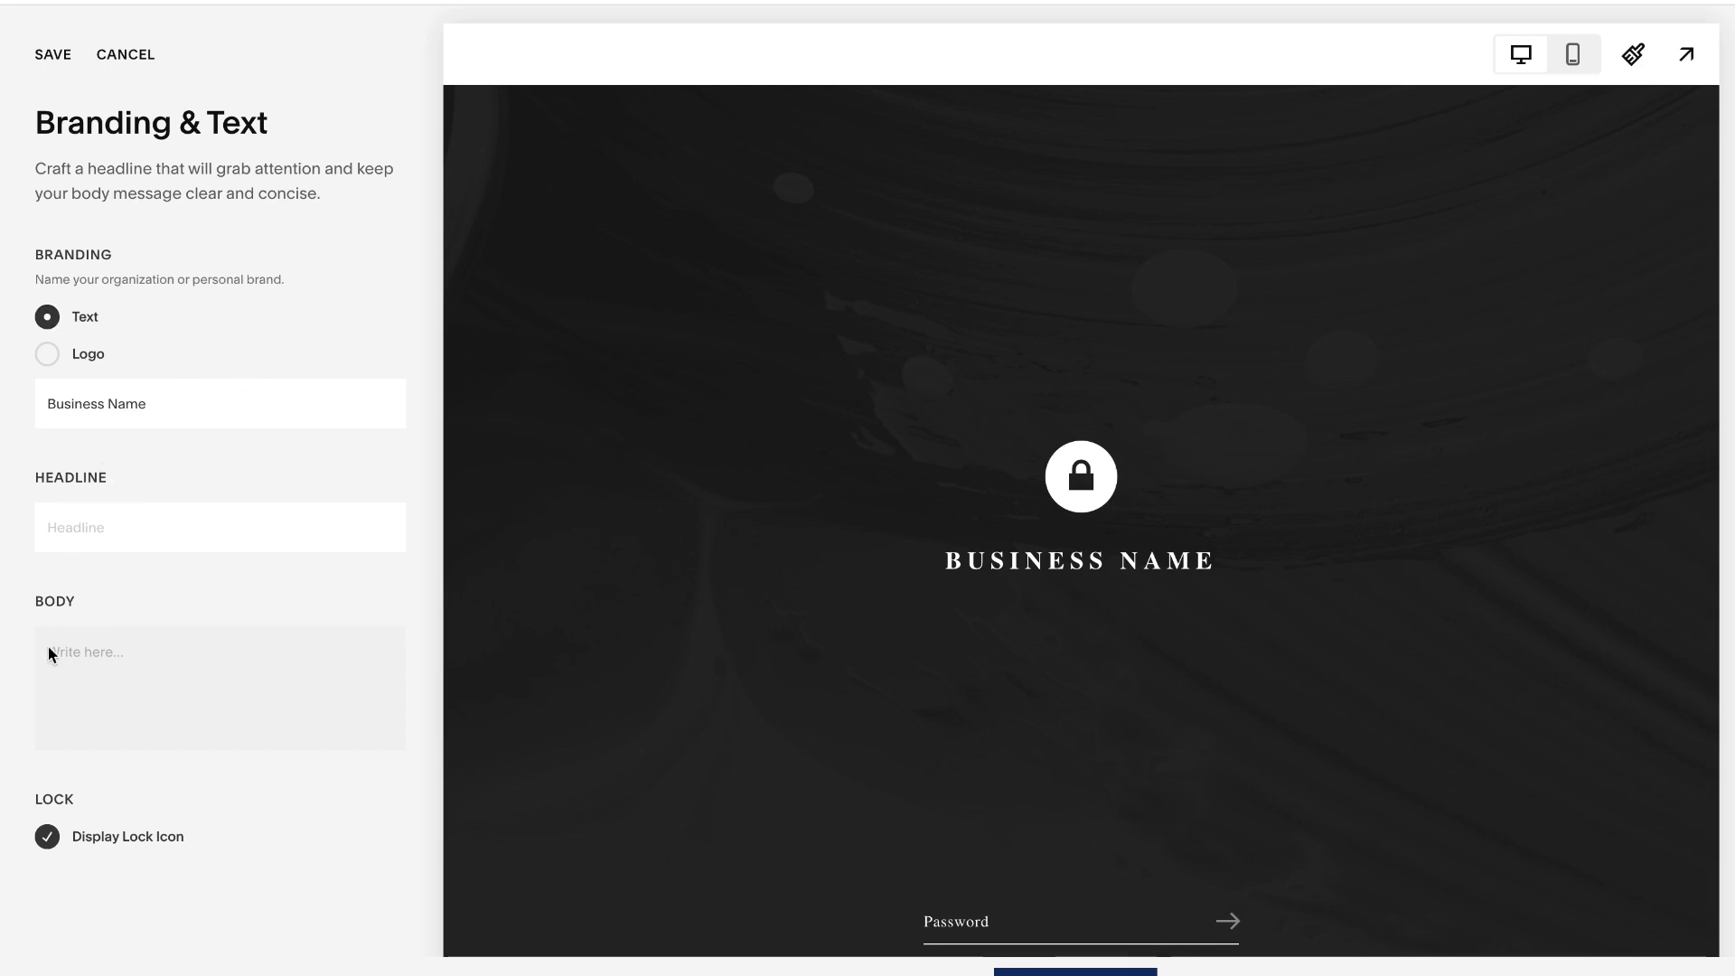
{"action": "left_click", "coordinate": [63, 527]}
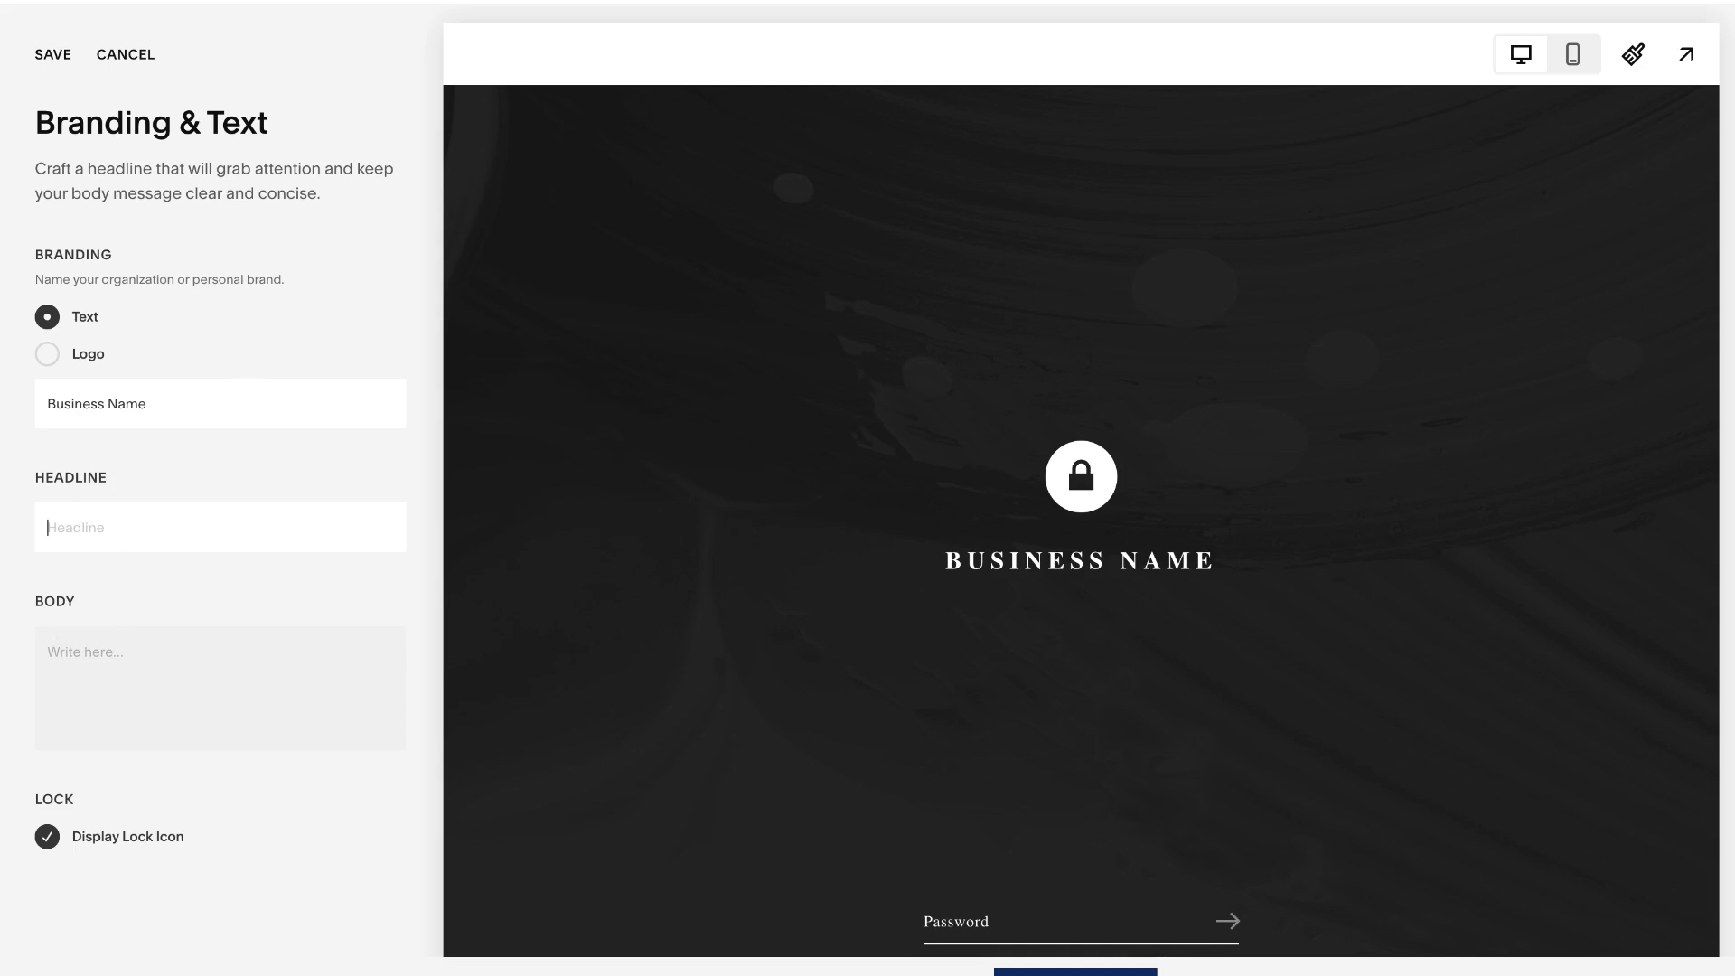
{"action": "type", "text": "Under Construction"}
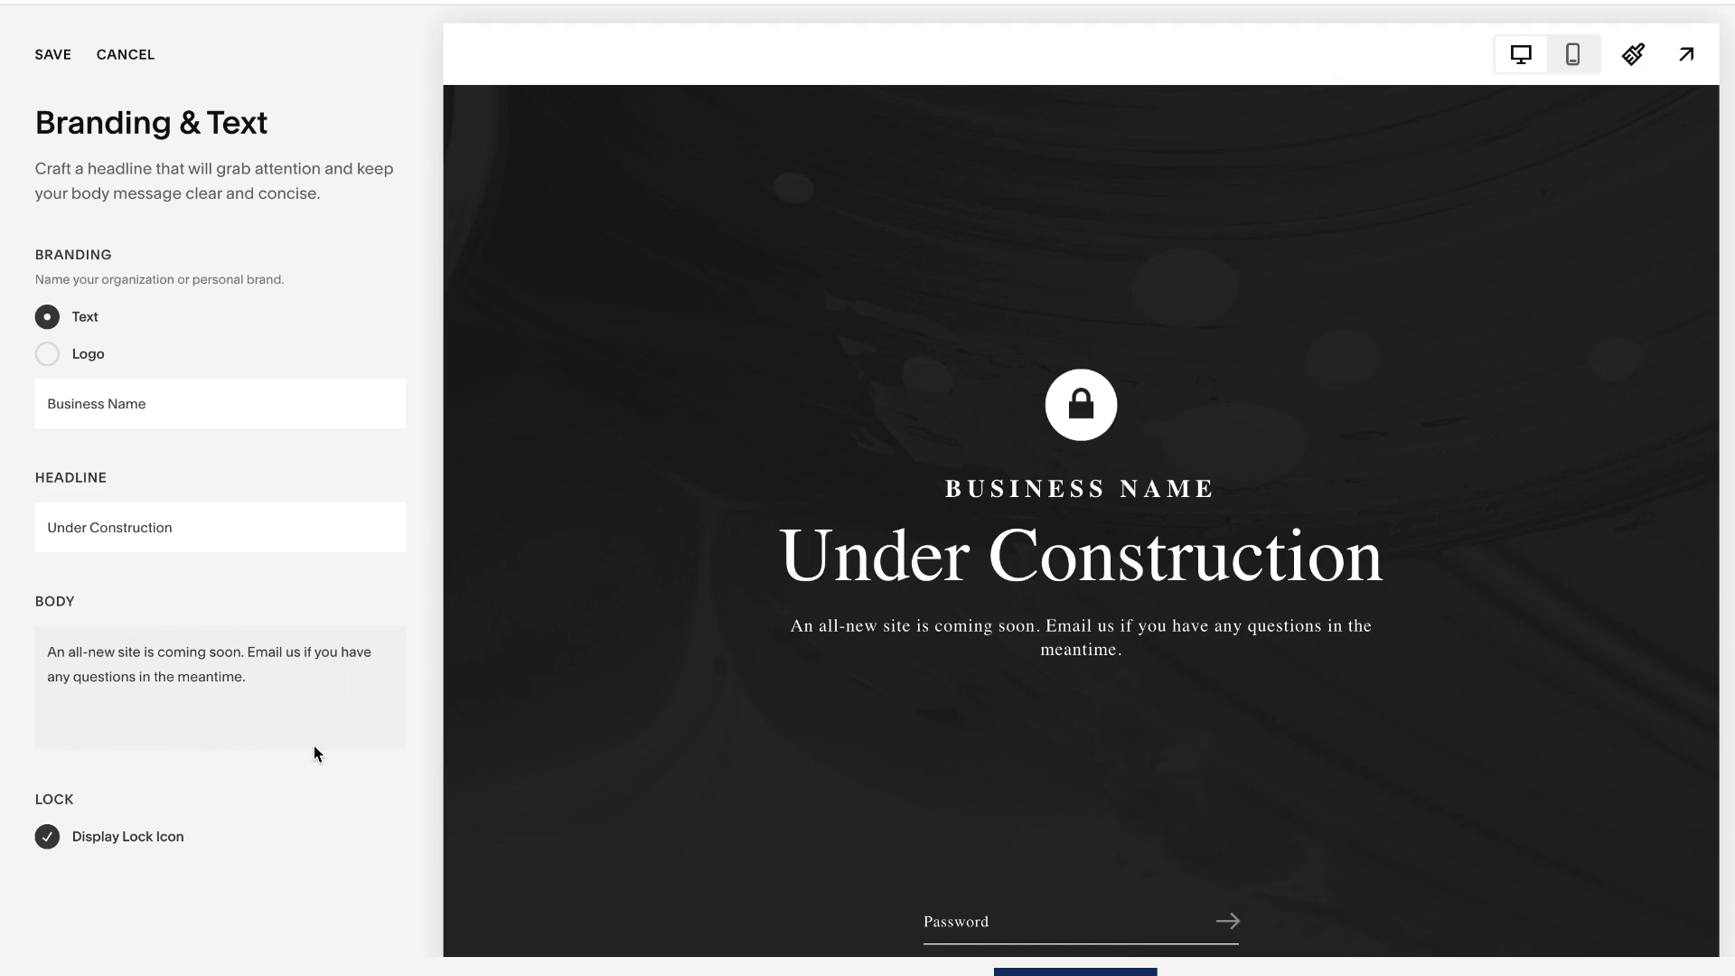
- Turn the words "Email us" in the body text into an email link addressed to the business's contact email
{"action": "left_click_drag", "start_coordinate": [300, 650], "coordinate": [247, 651]}
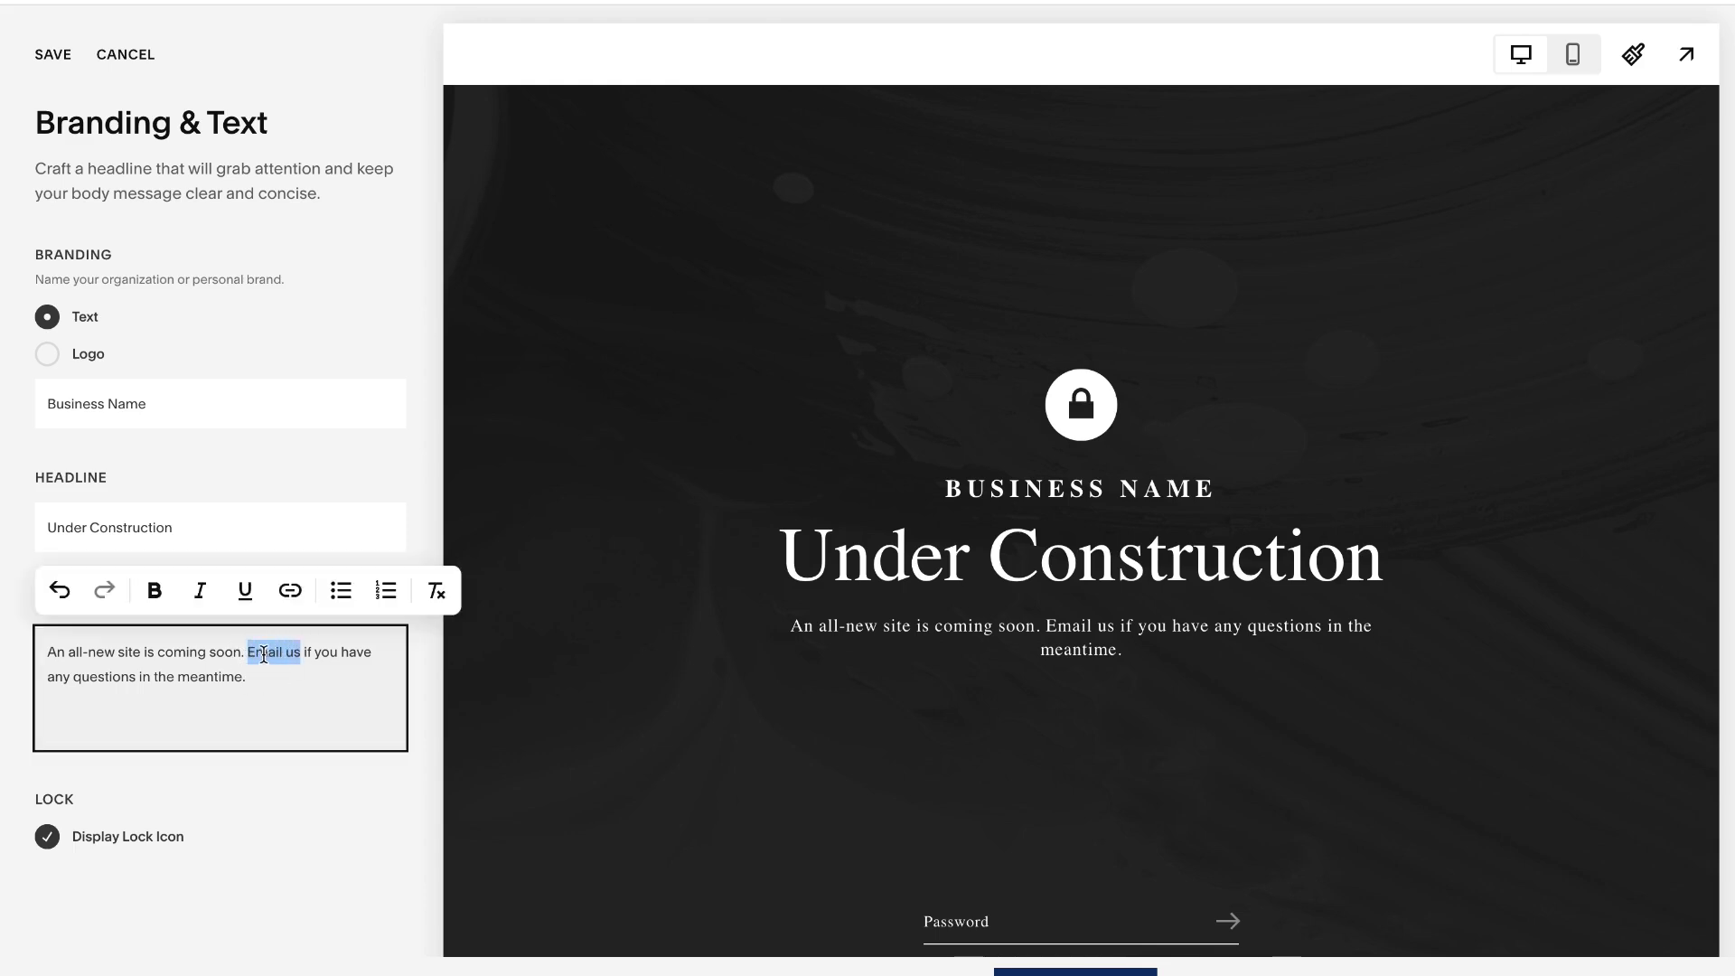
{"action": "left_click", "coordinate": [288, 593]}
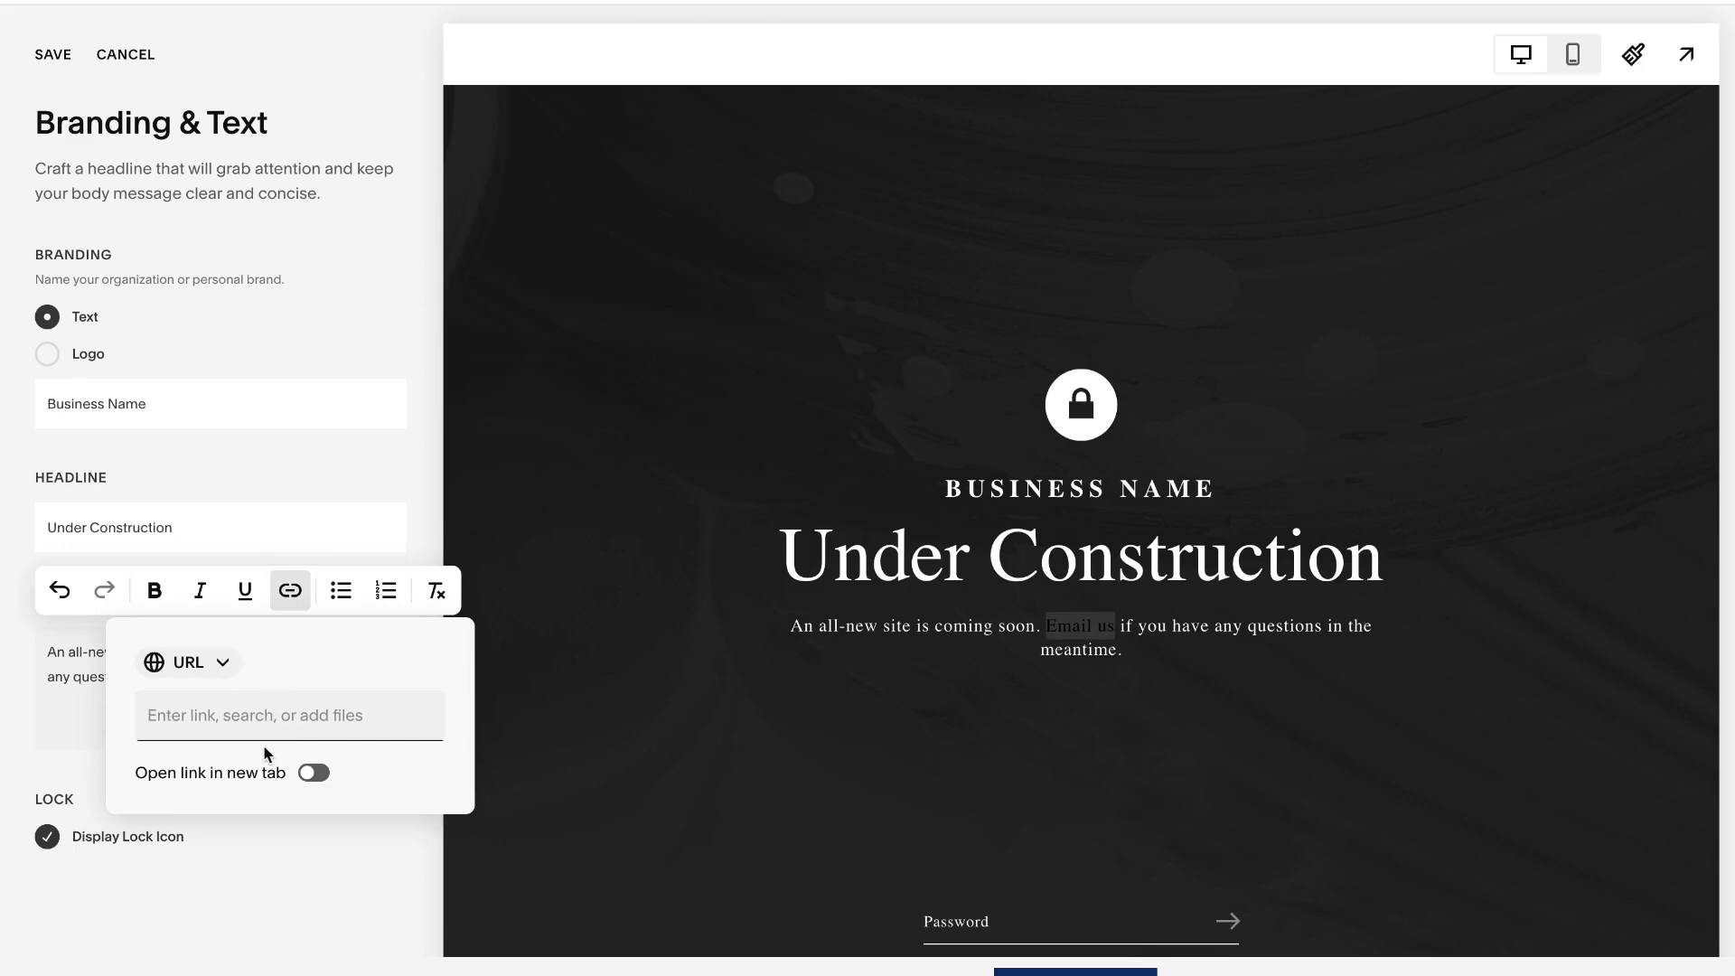
{"action": "left_click", "coordinate": [226, 665]}
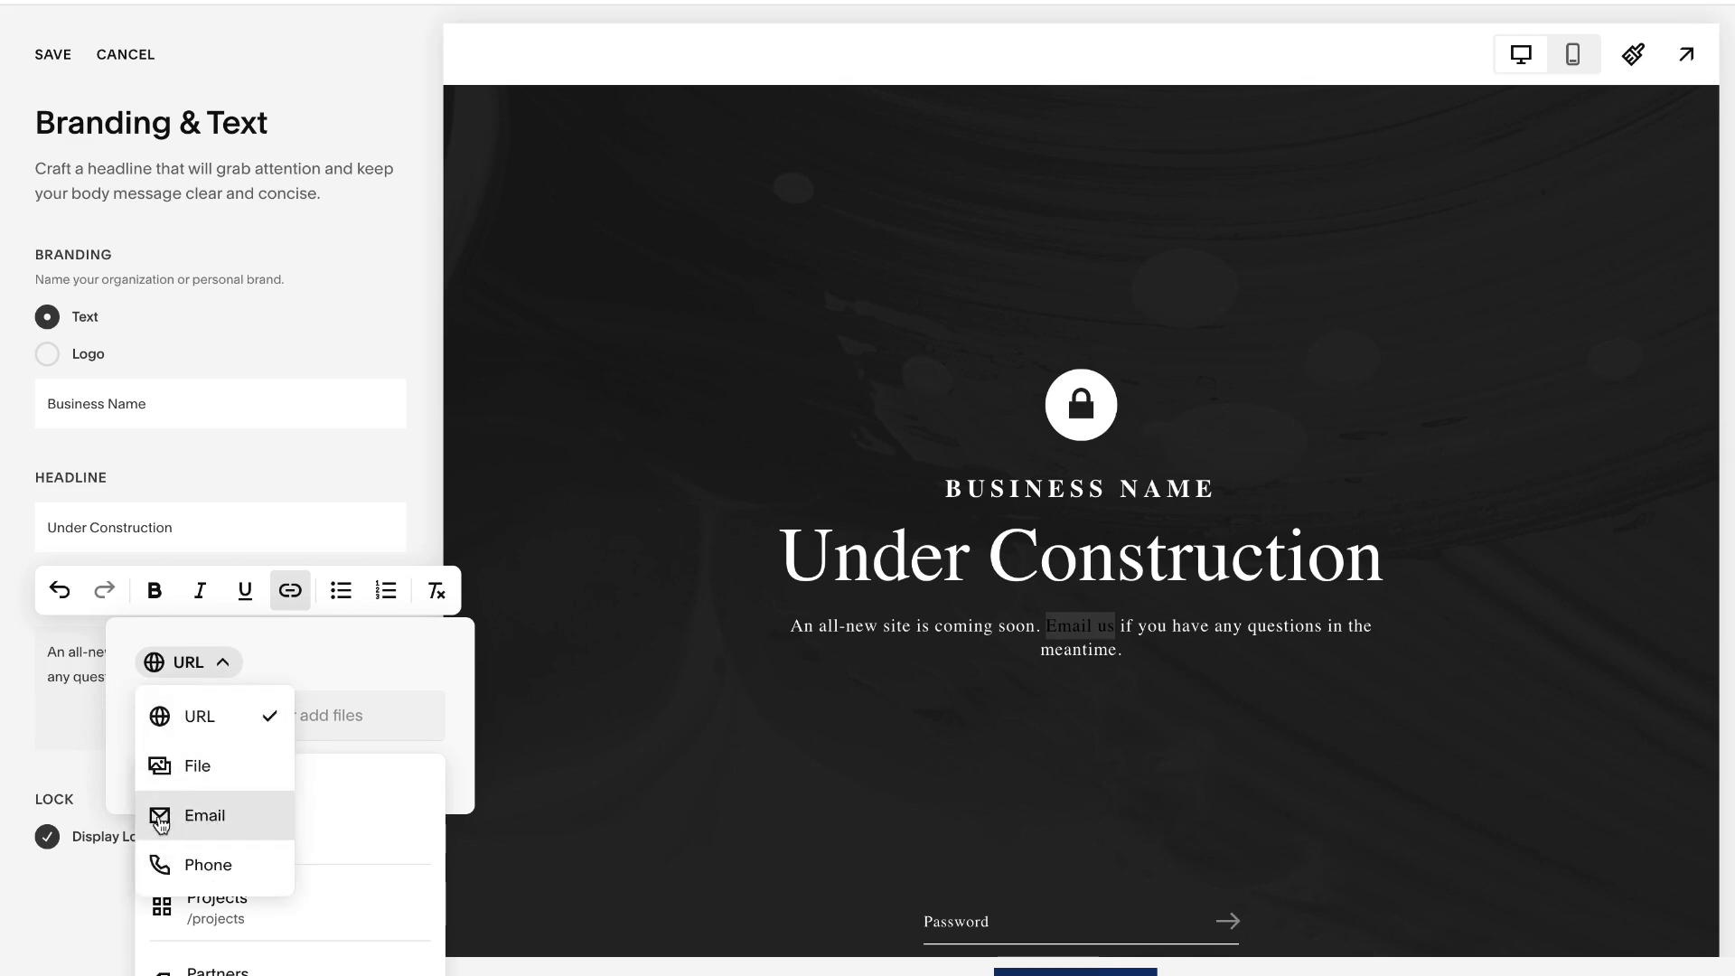
{"action": "left_click", "coordinate": [219, 824]}
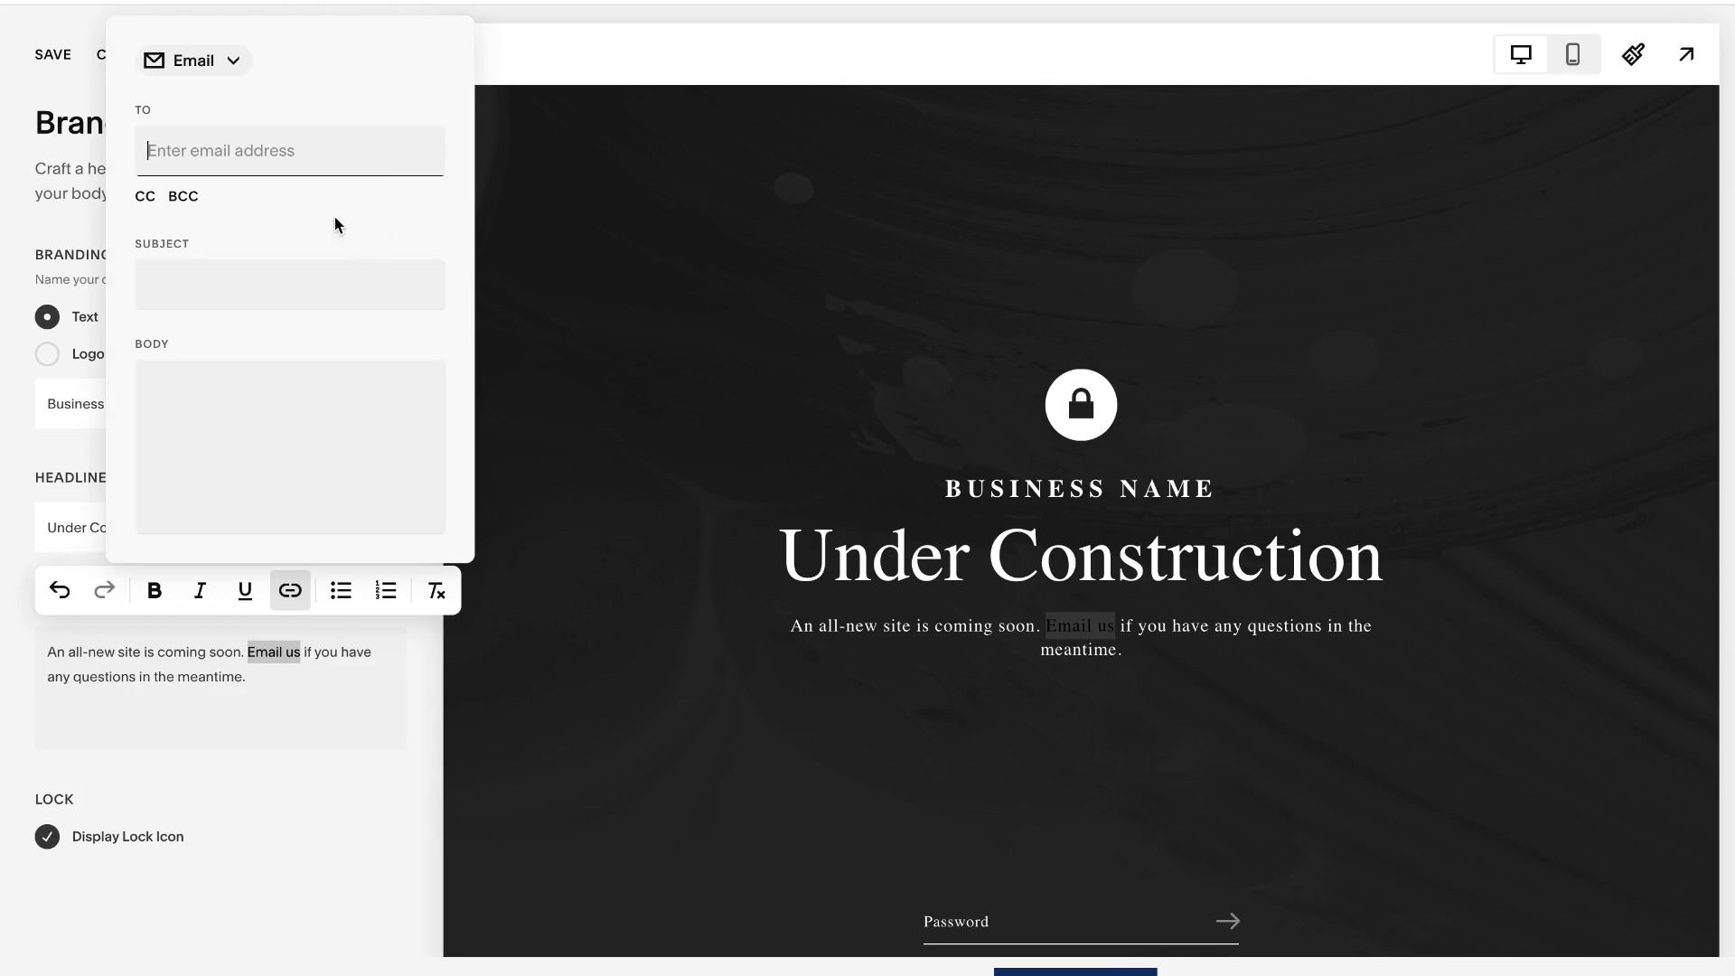
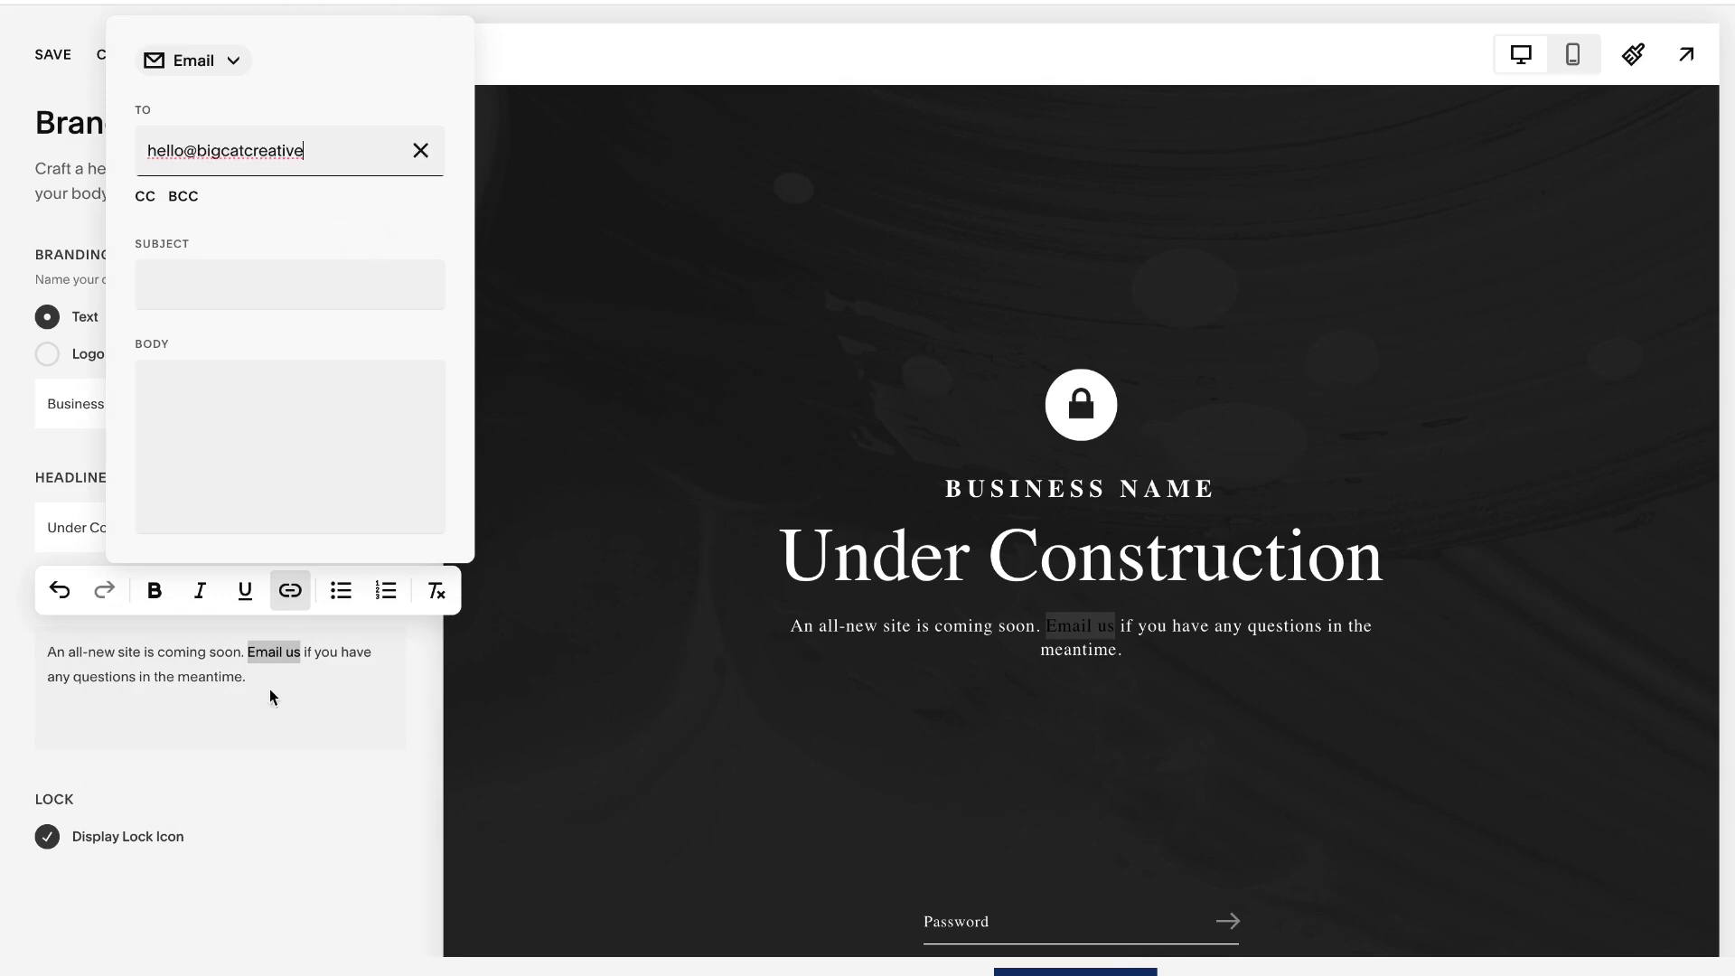
{"action": "left_click", "coordinate": [269, 681]}
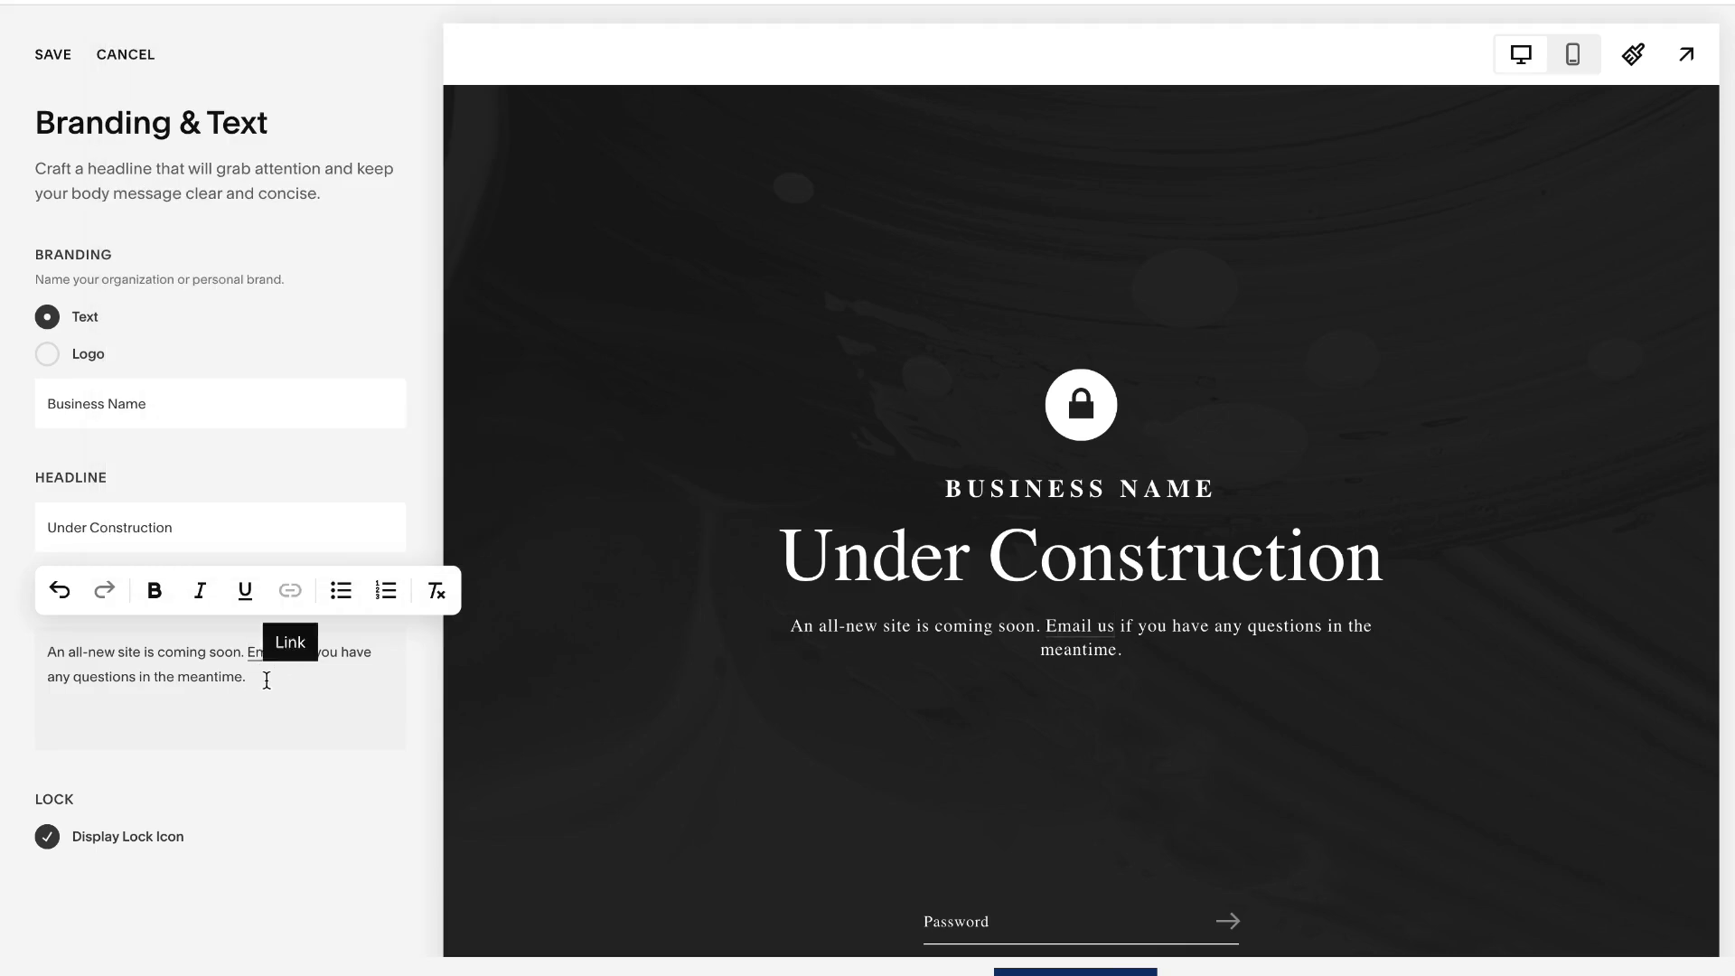
{"action": "left_click", "coordinate": [244, 790]}
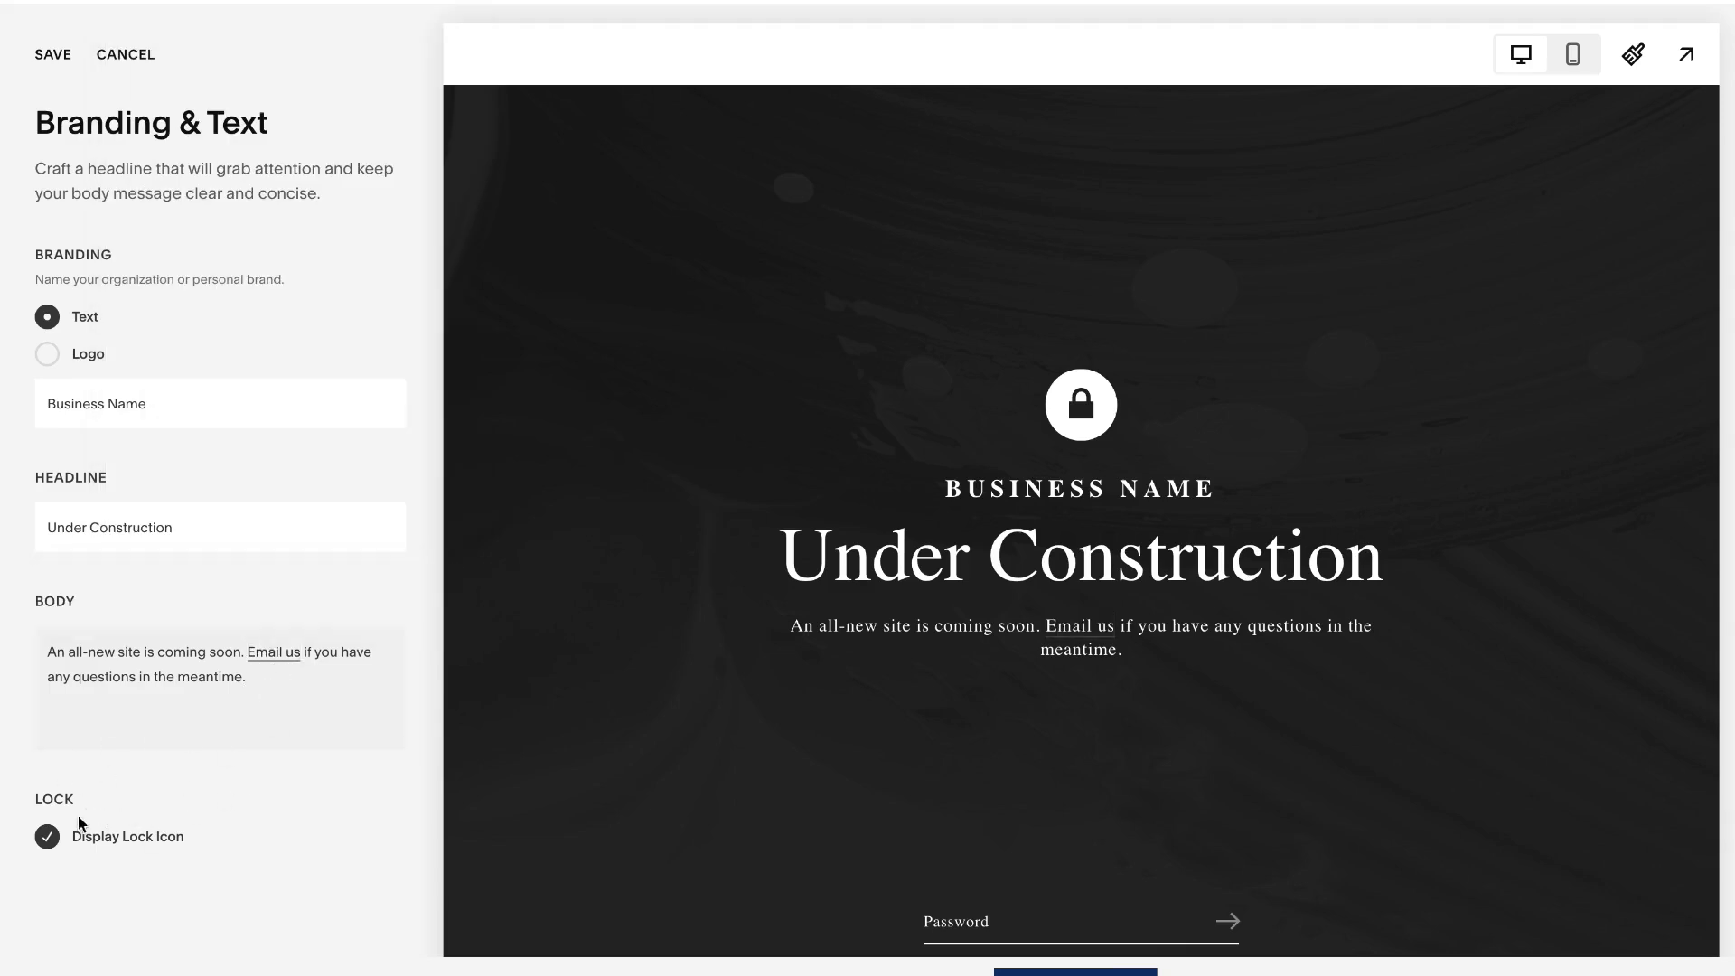
- Toggle the lock icon's display off and back on, save the Branding & Text settings and return to the Lock Screen settings
{"action": "left_click", "coordinate": [48, 838]}
{"action": "left_click", "coordinate": [48, 838]}
{"action": "left_click", "coordinate": [48, 838]}
{"action": "left_click", "coordinate": [48, 837]}
{"action": "left_click", "coordinate": [51, 56]}
{"action": "left_click", "coordinate": [85, 56]}
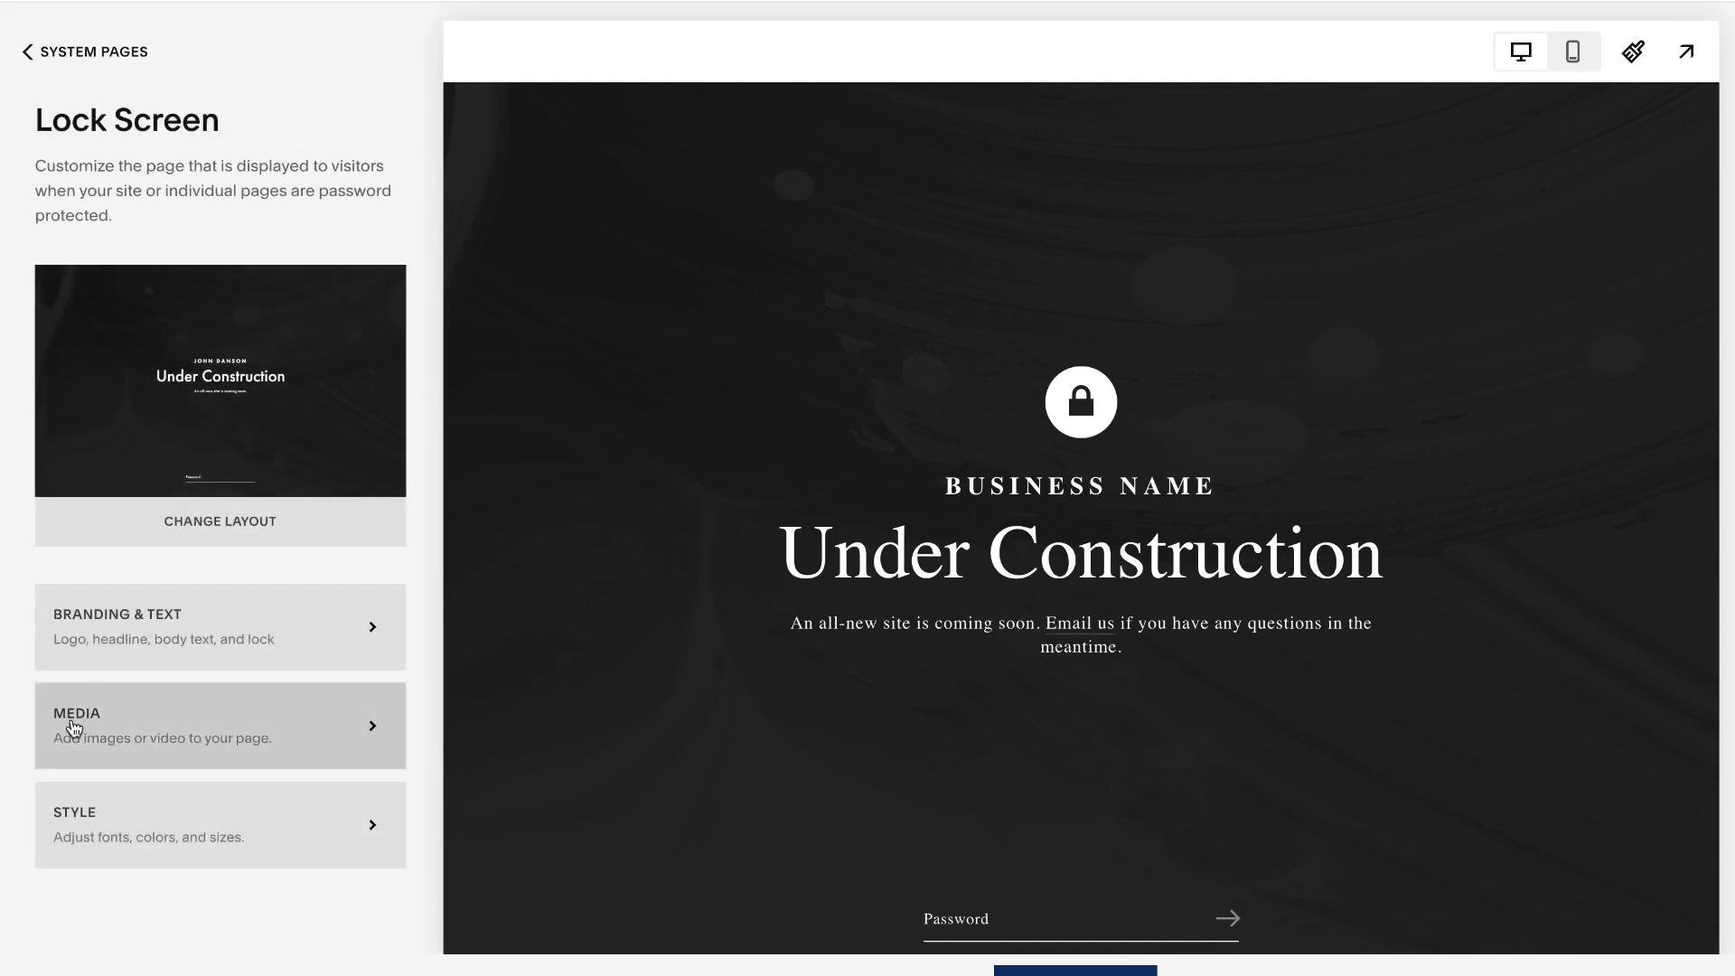
- Set the lock screen's background media to None, save it and return to the Lock Screen settings
{"action": "left_click", "coordinate": [135, 729]}
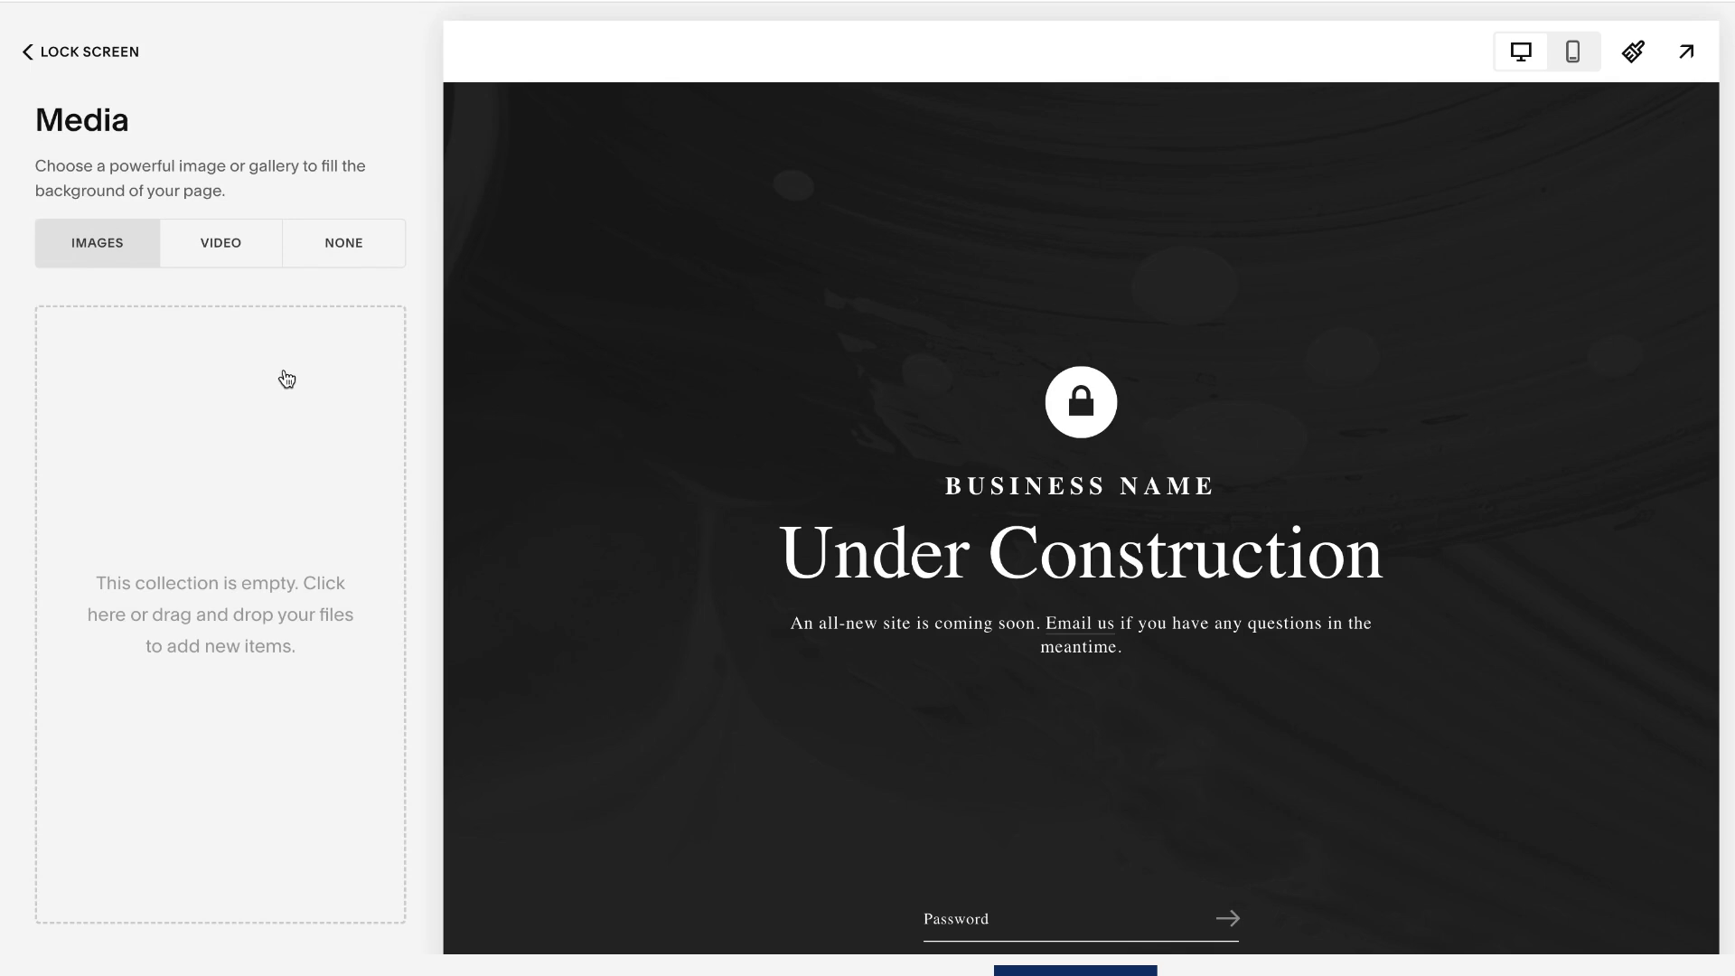
{"action": "left_click", "coordinate": [341, 246]}
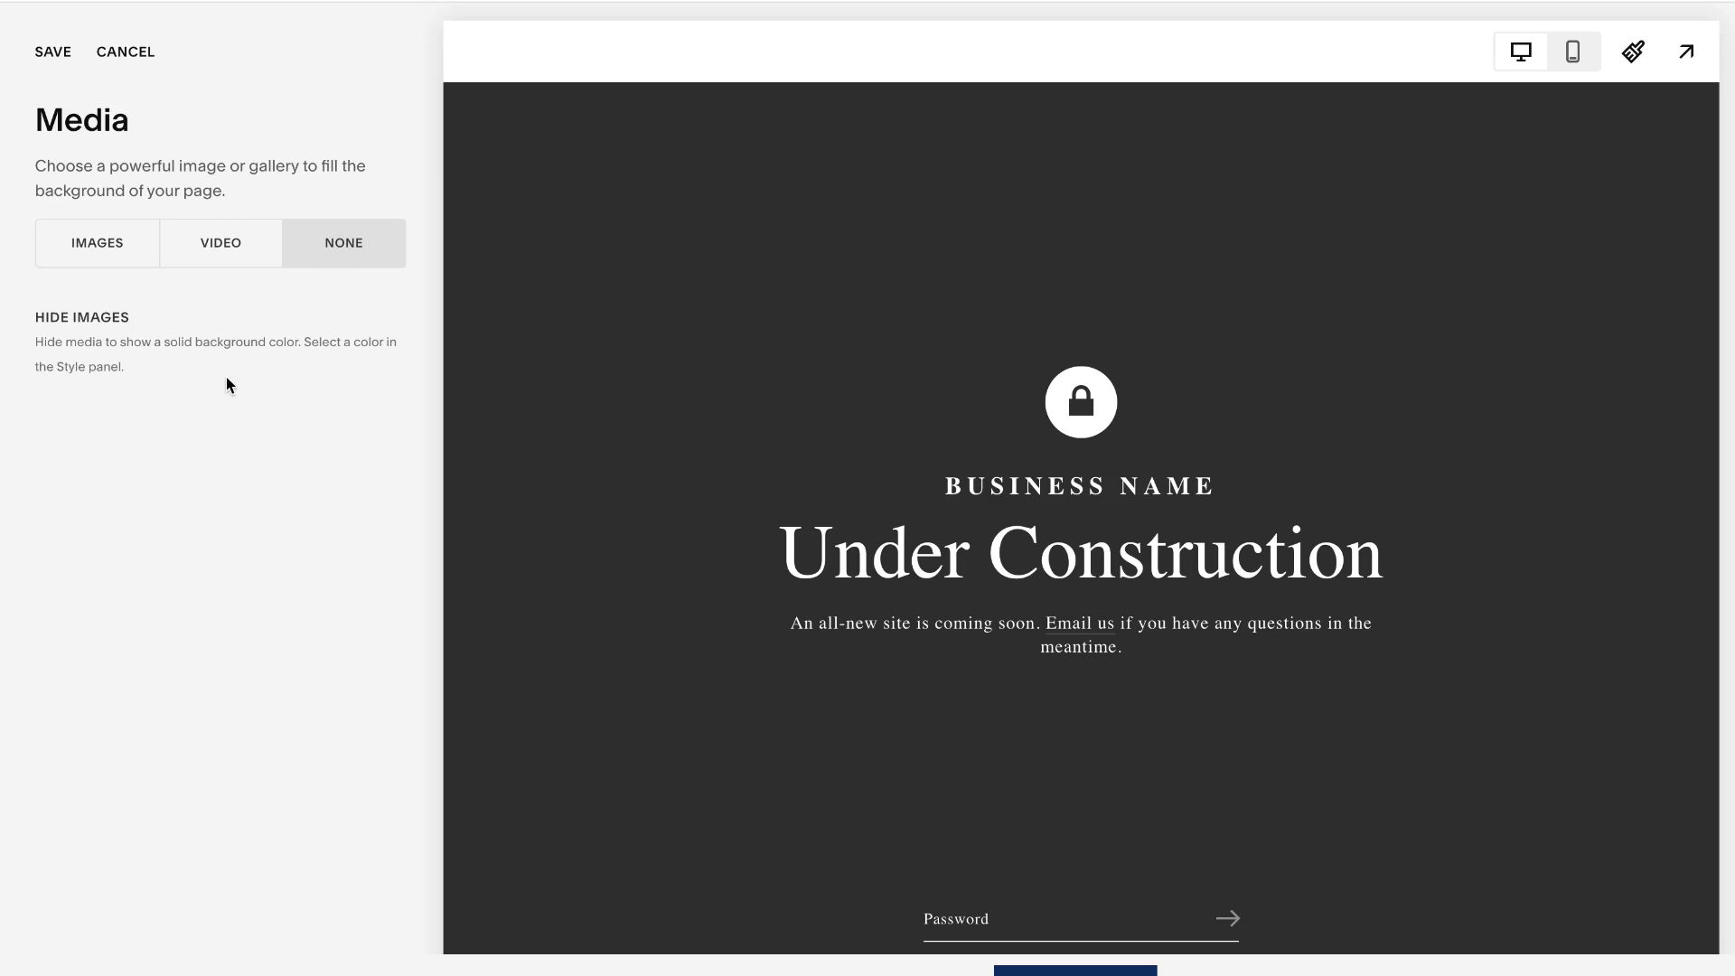
{"action": "left_click", "coordinate": [51, 55]}
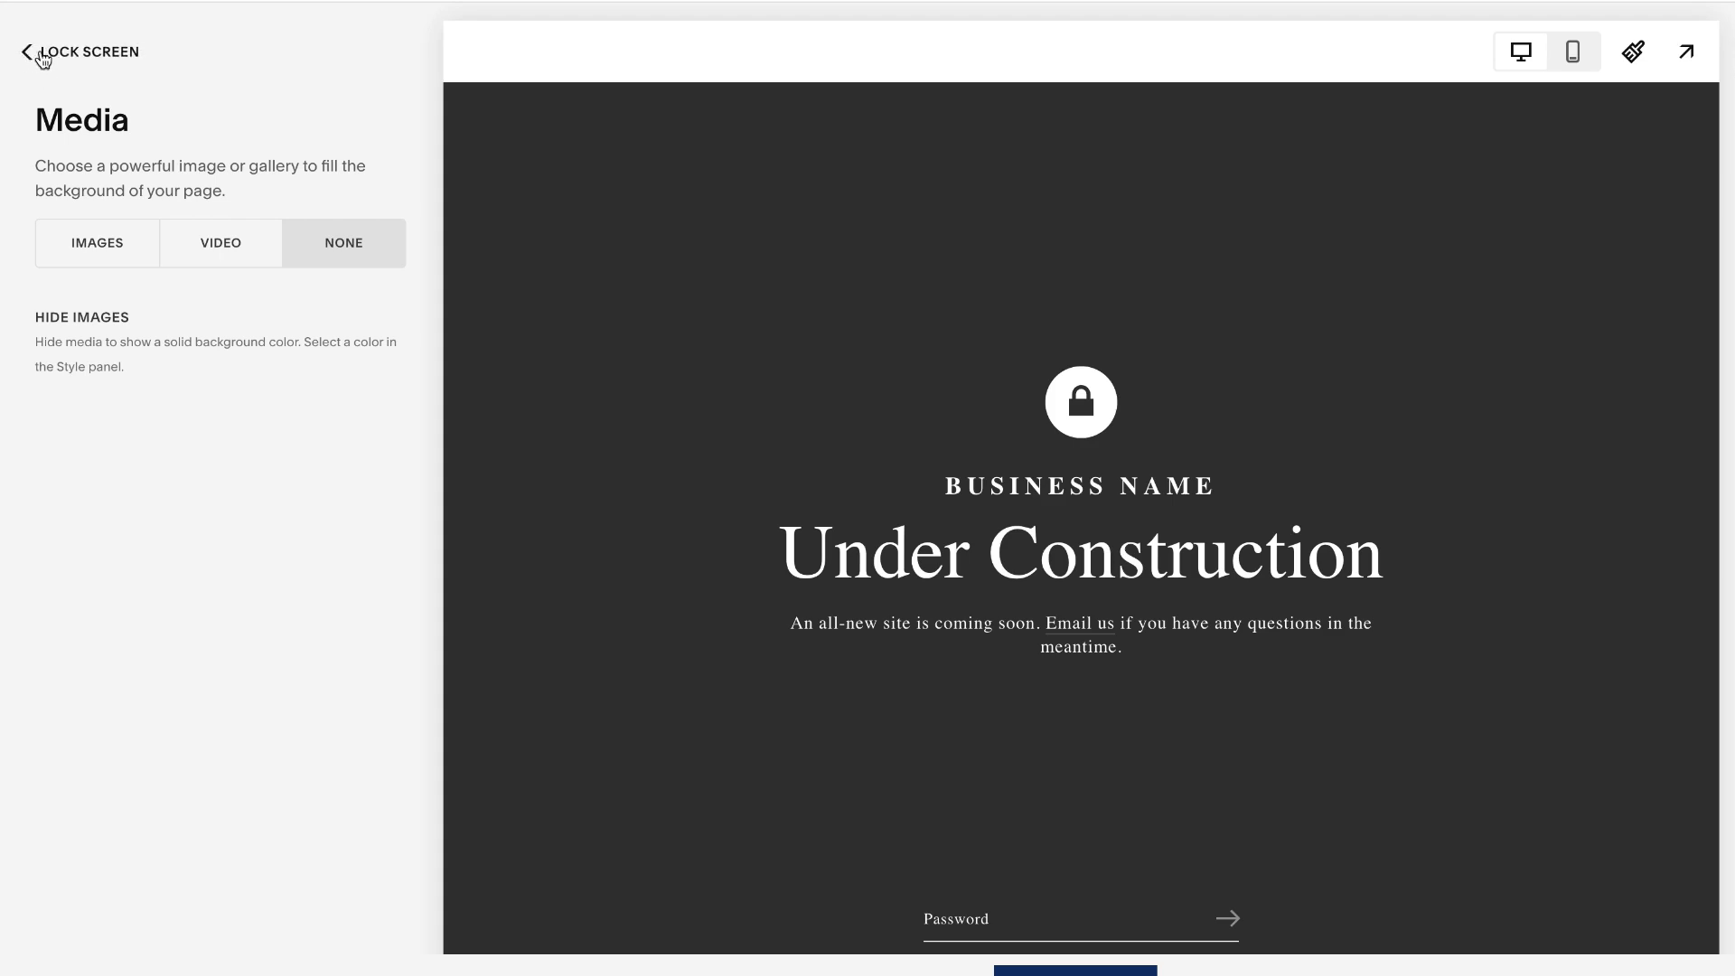
{"action": "left_click", "coordinate": [74, 55]}
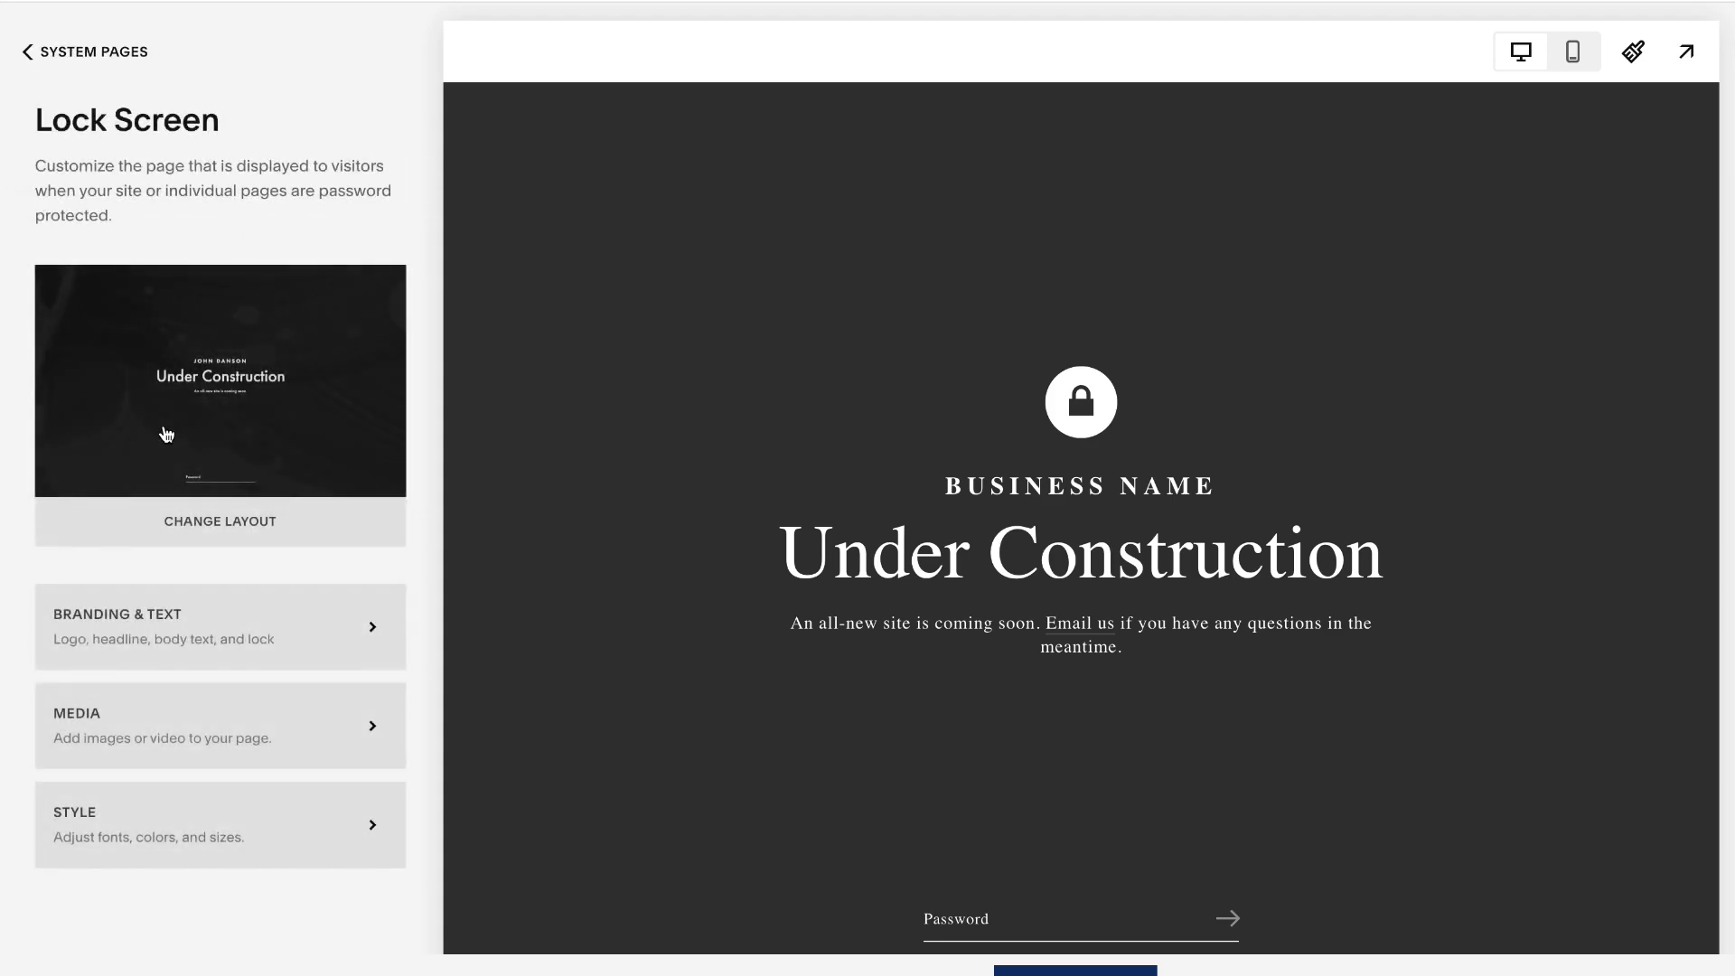
- In the lock screen's style settings, set the branding font to weight 400 with 0.3em letter spacing
{"action": "left_click", "coordinate": [92, 825]}
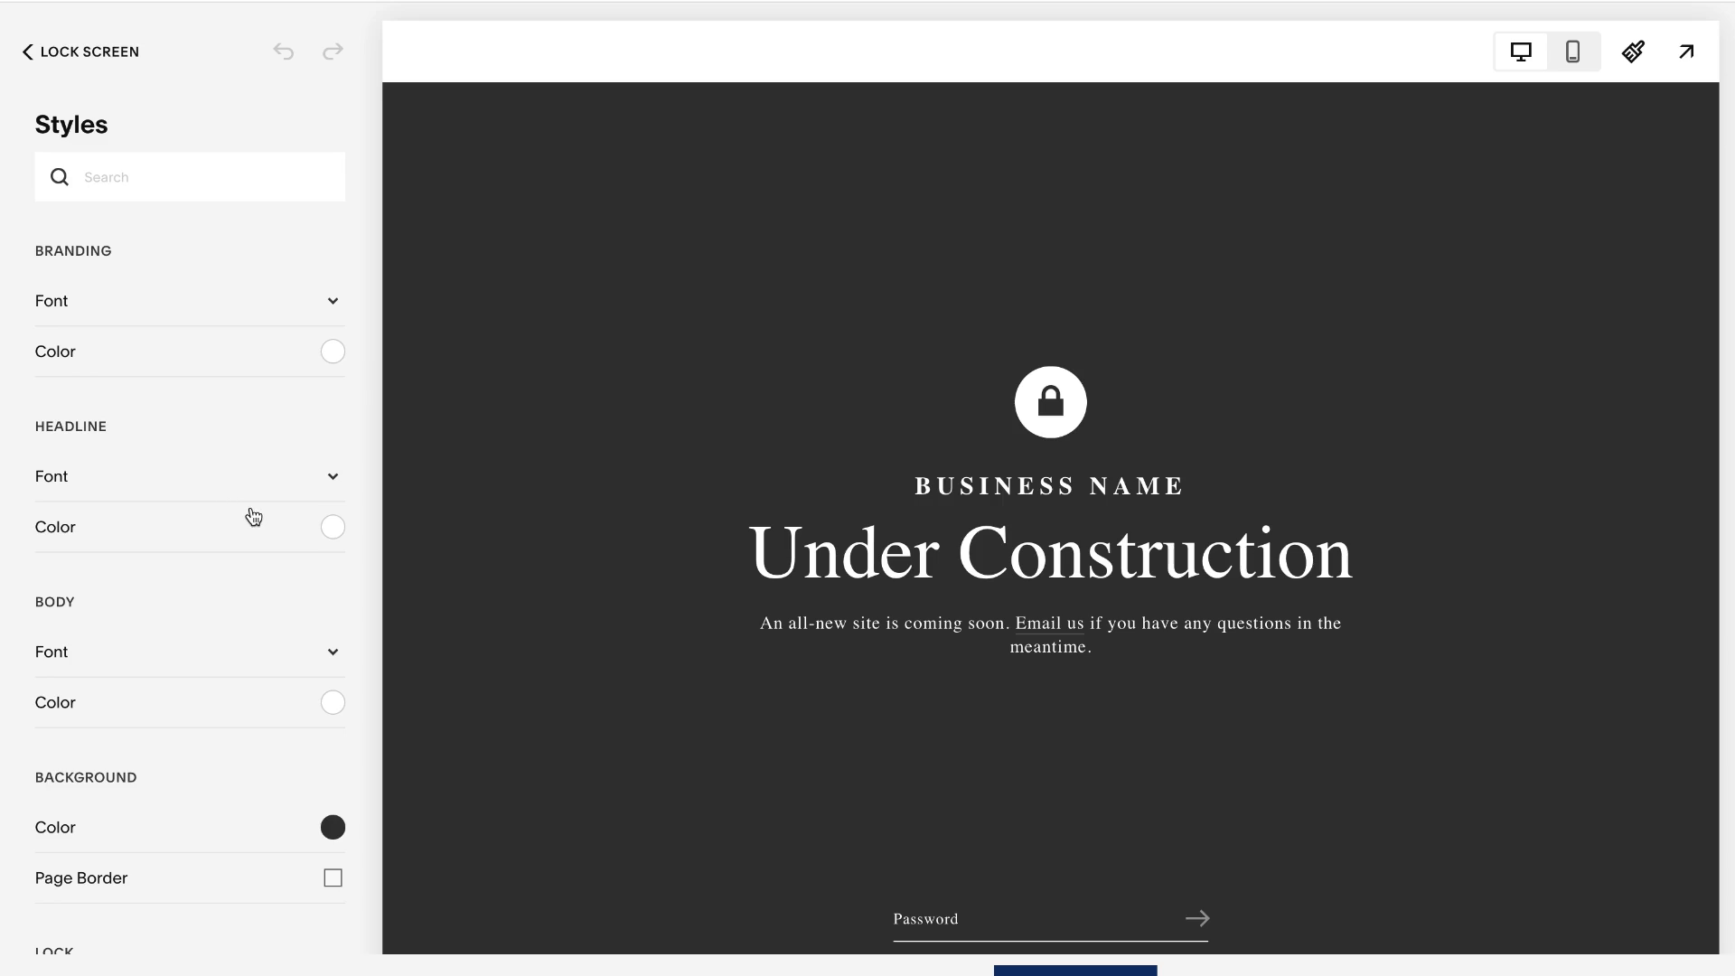
{"action": "scroll", "coordinate": [248, 512], "scroll_direction": "down", "scroll_amount": 6}
{"action": "scroll", "coordinate": [254, 514], "scroll_direction": "up", "scroll_amount": 6}
{"action": "scroll", "coordinate": [225, 553], "scroll_direction": "down", "scroll_amount": 4}
{"action": "scroll", "coordinate": [225, 553], "scroll_direction": "up", "scroll_amount": 4}
{"action": "left_click", "coordinate": [333, 305]}
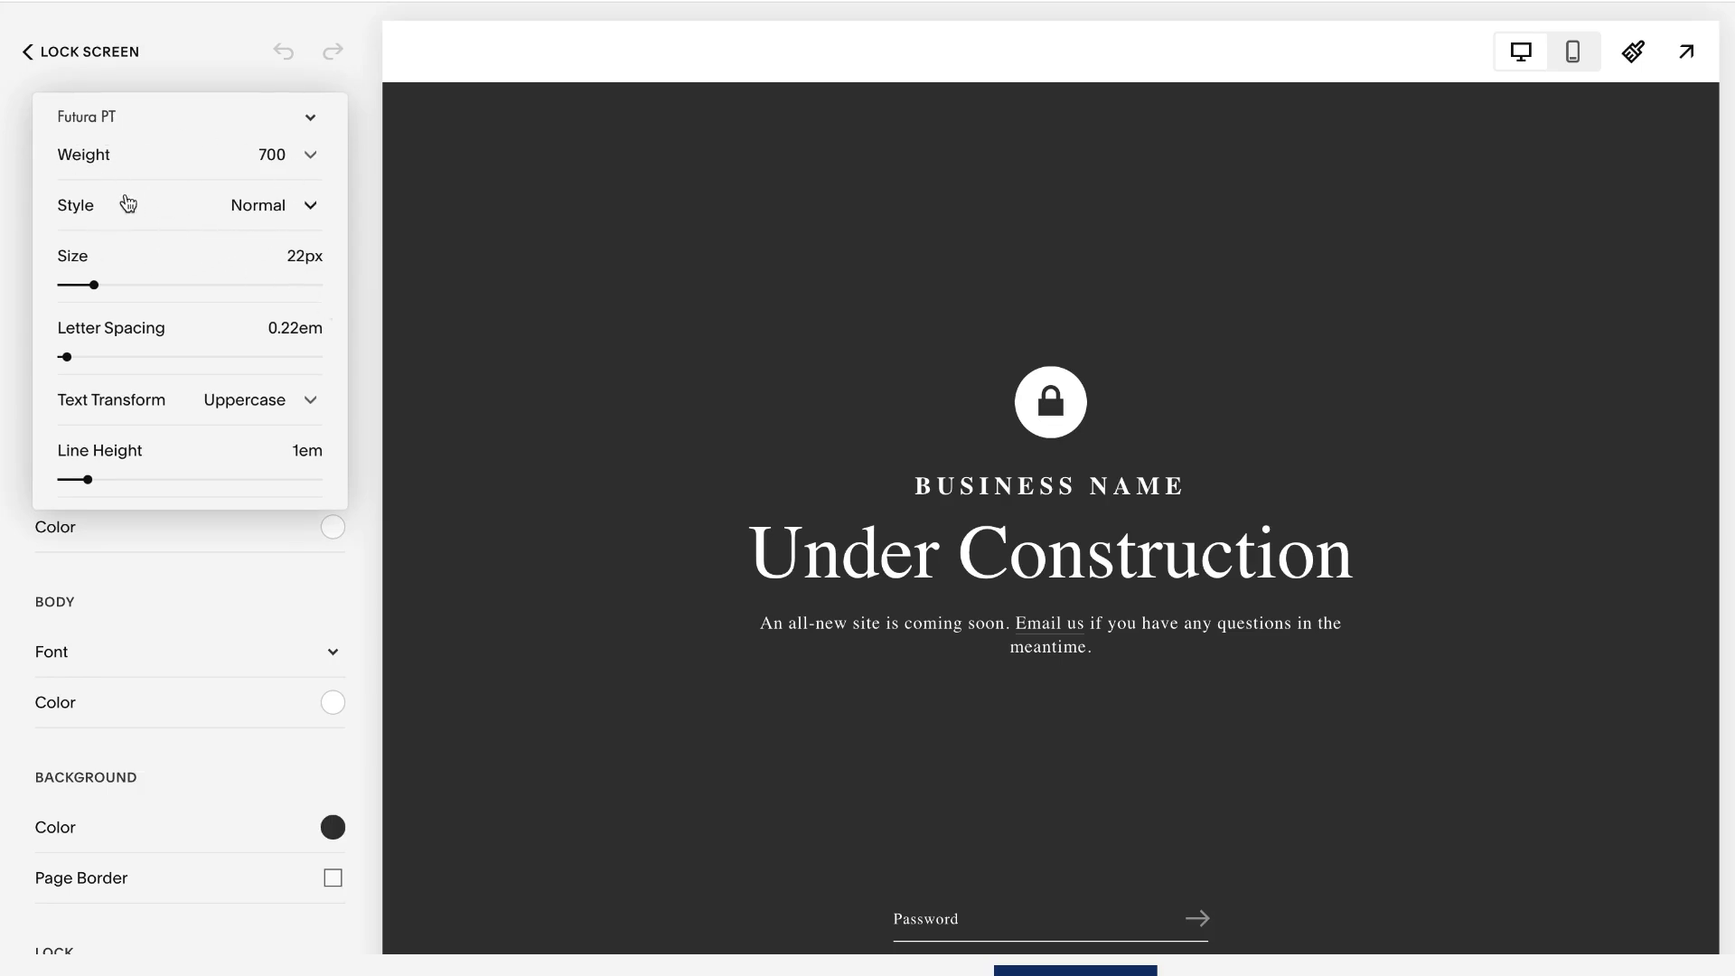
{"action": "mouse_move", "coordinate": [94, 285]}
{"action": "left_mouse_down"}
{"action": "mouse_move", "coordinate": [170, 289]}
{"action": "mouse_move", "coordinate": [94, 285]}
{"action": "left_mouse_up"}
{"action": "mouse_move", "coordinate": [66, 357]}
{"action": "left_mouse_down"}
{"action": "mouse_move", "coordinate": [97, 355]}
{"action": "mouse_move", "coordinate": [69, 357]}
{"action": "left_mouse_up"}
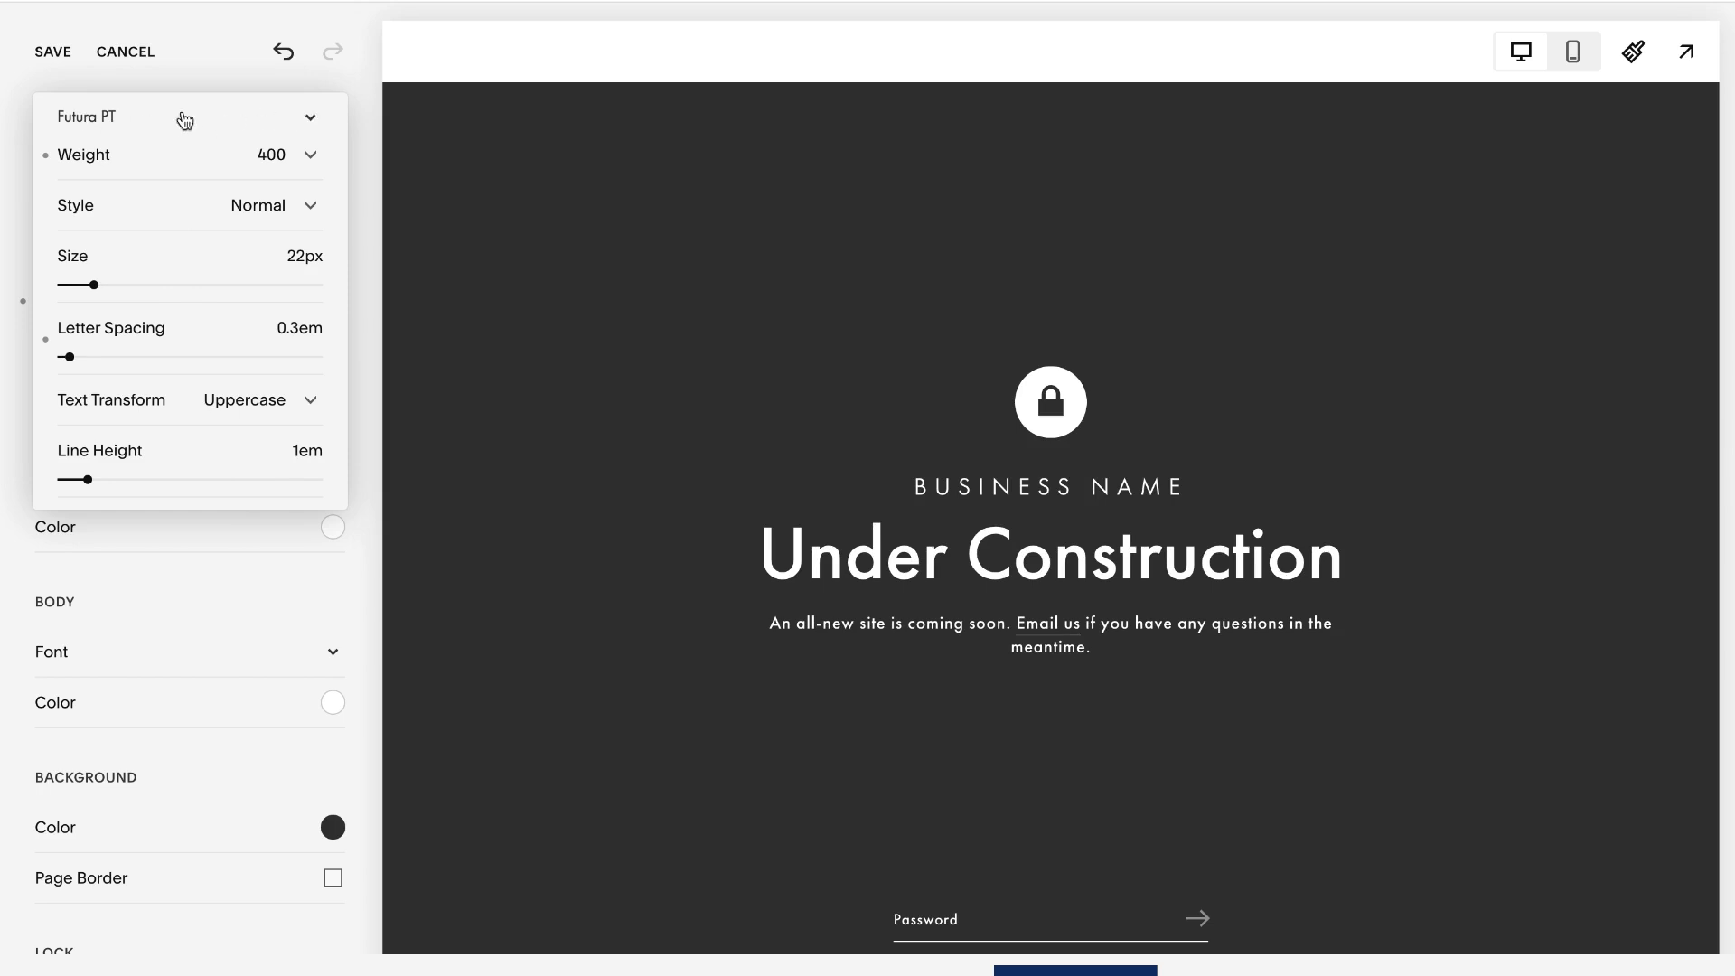
- Change the branding text's font family from Futura PT to a serif typeface
{"action": "left_click", "coordinate": [301, 120]}
{"action": "scroll", "coordinate": [200, 348], "scroll_direction": "down", "scroll_amount": 4}
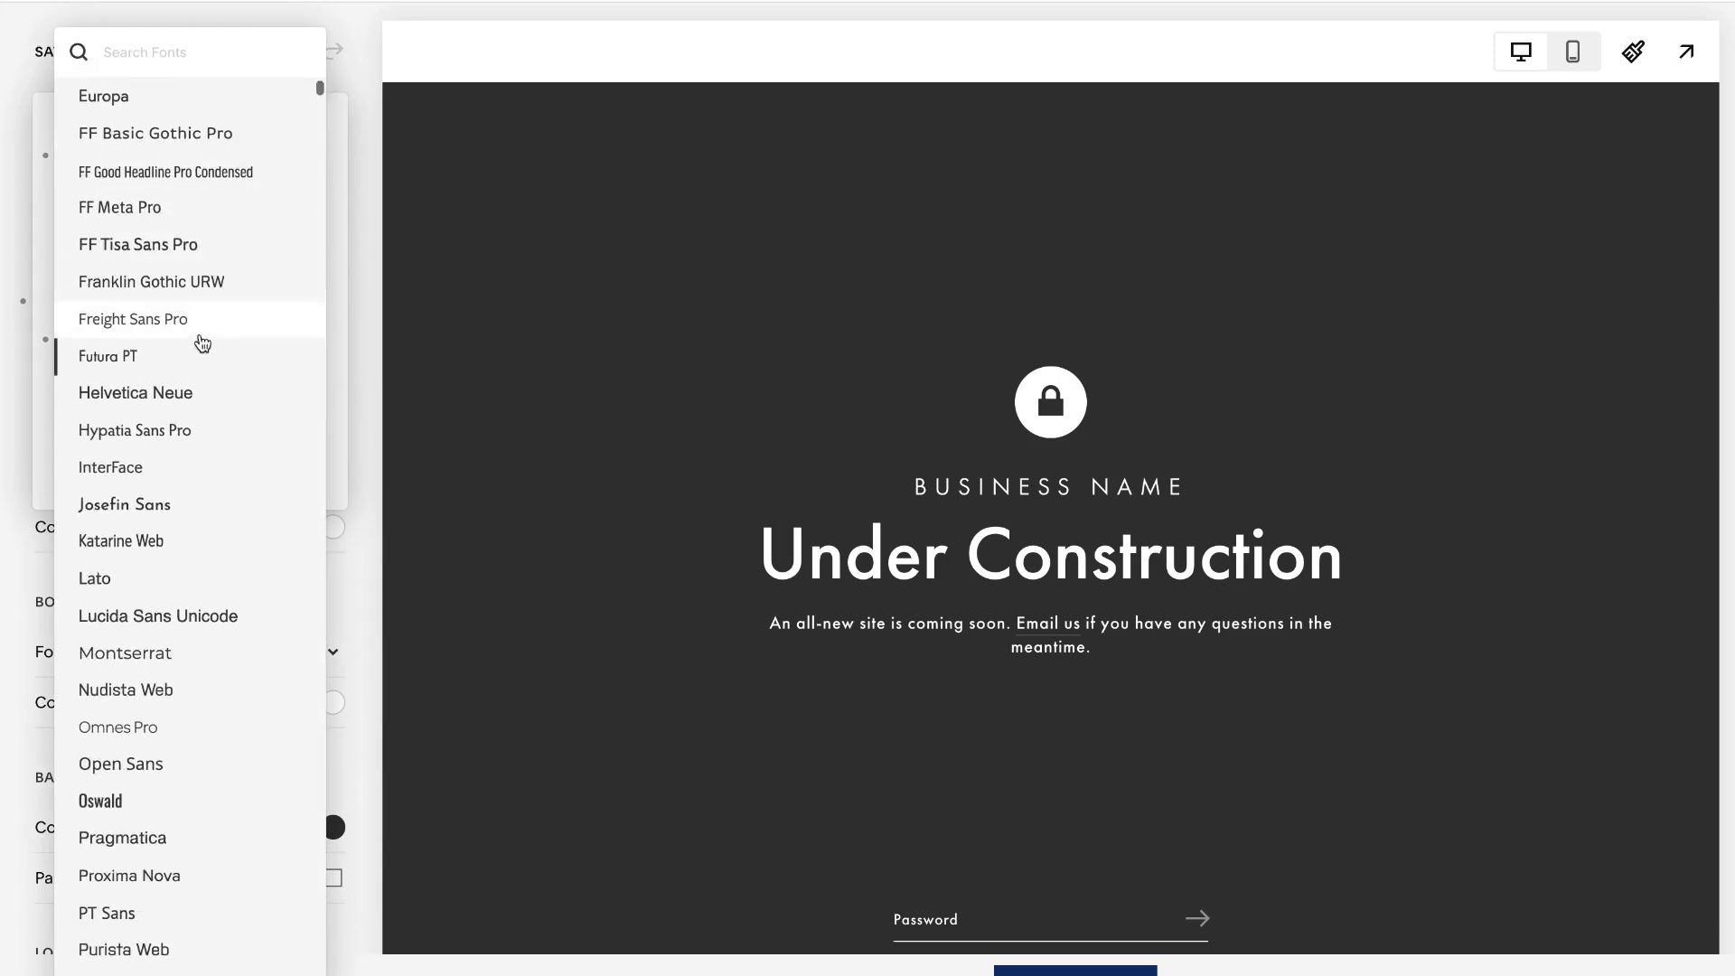
{"action": "scroll", "coordinate": [192, 506], "scroll_direction": "down", "scroll_amount": 8}
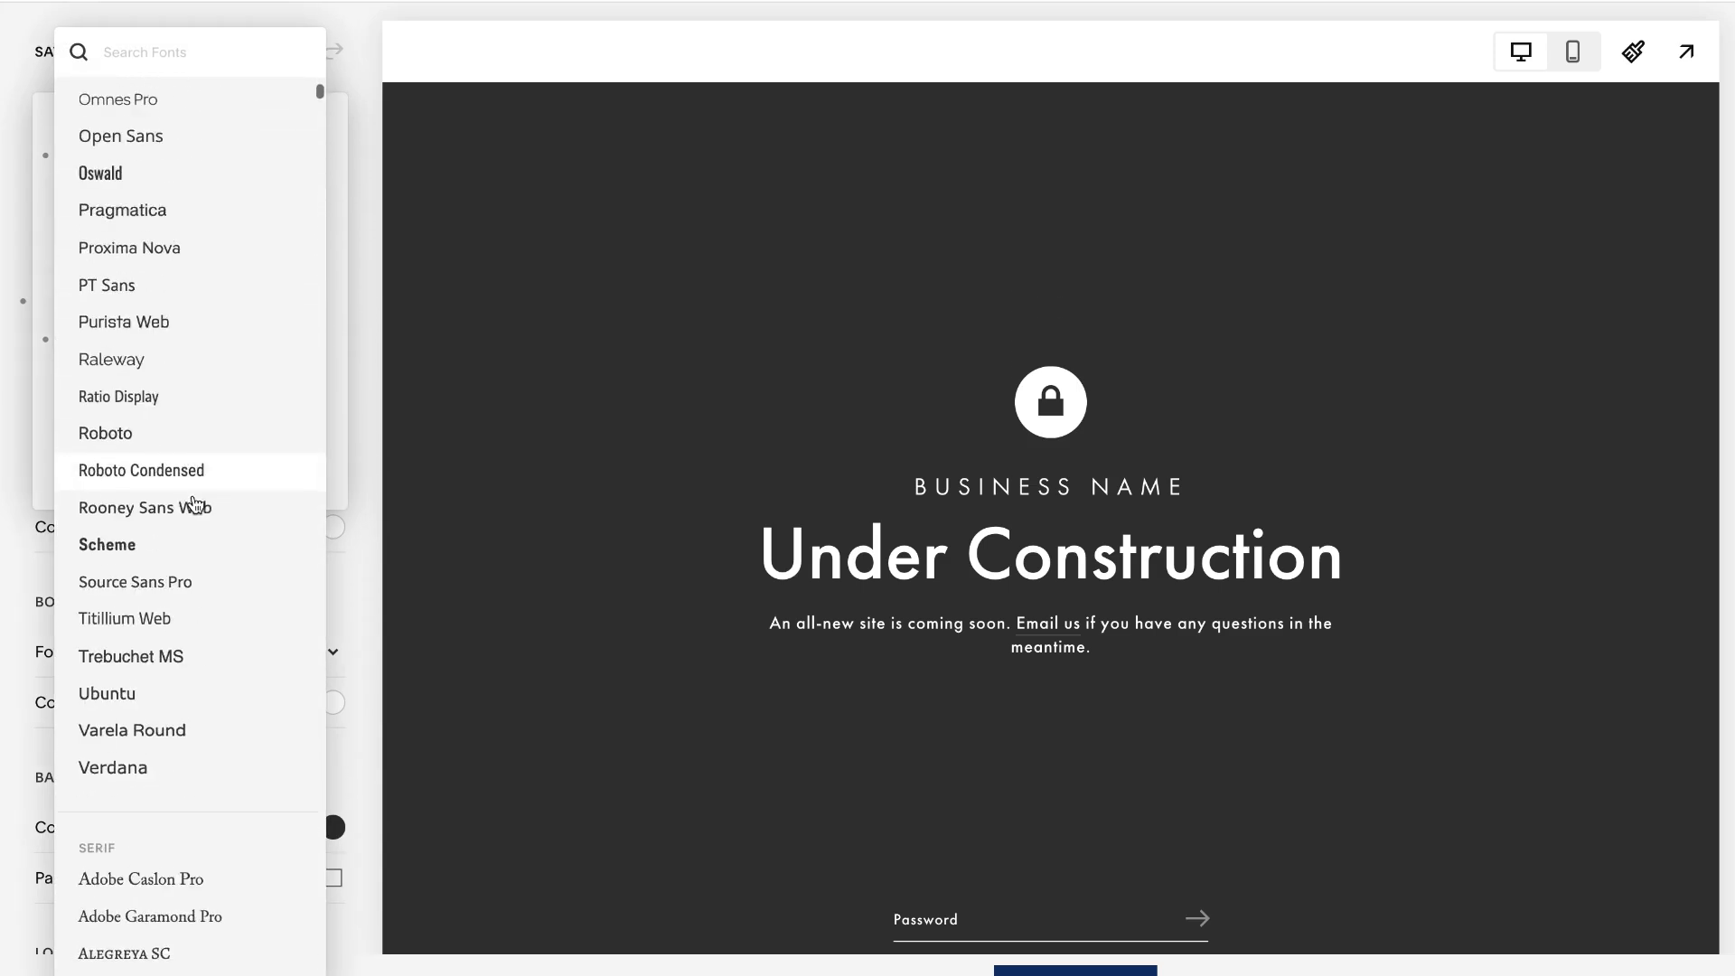
{"action": "left_click", "coordinate": [193, 517]}
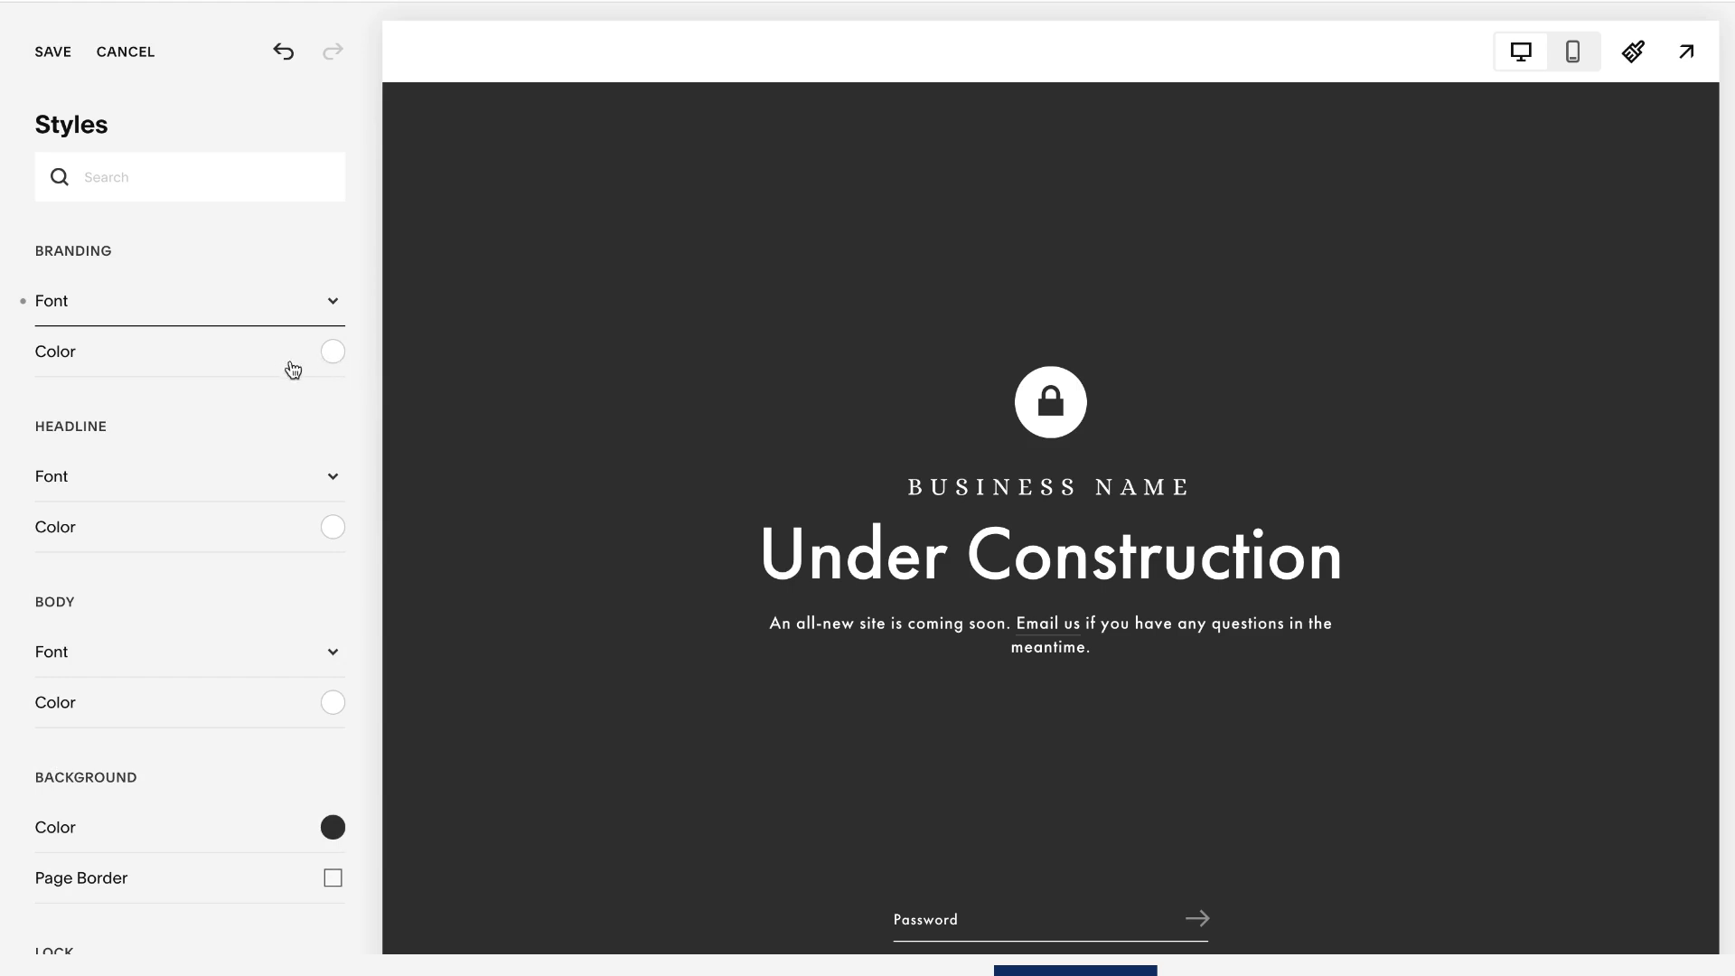
- Try an off-white color of hsl(61, 0%, 99%) for the branding text
{"action": "left_click", "coordinate": [333, 355]}
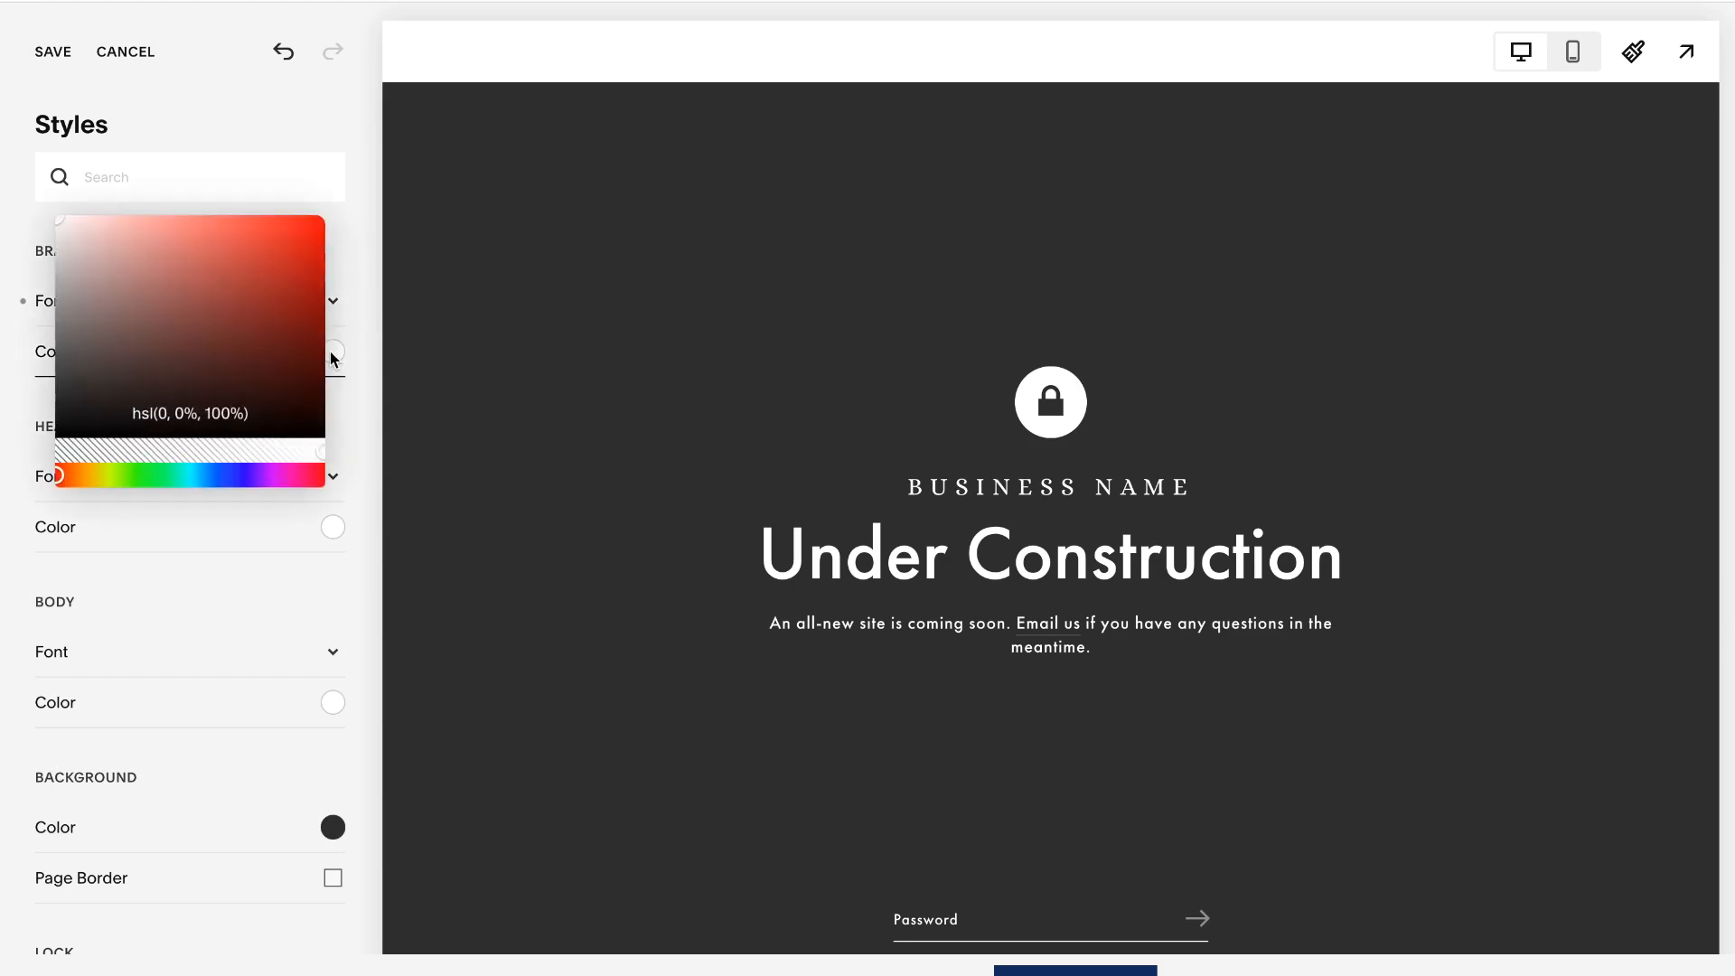
{"action": "mouse_move", "coordinate": [63, 226]}
{"action": "left_mouse_down"}
{"action": "mouse_move", "coordinate": [329, 262]}
{"action": "mouse_move", "coordinate": [63, 251]}
{"action": "mouse_move", "coordinate": [238, 251]}
{"action": "mouse_move", "coordinate": [59, 217]}
{"action": "left_mouse_up"}
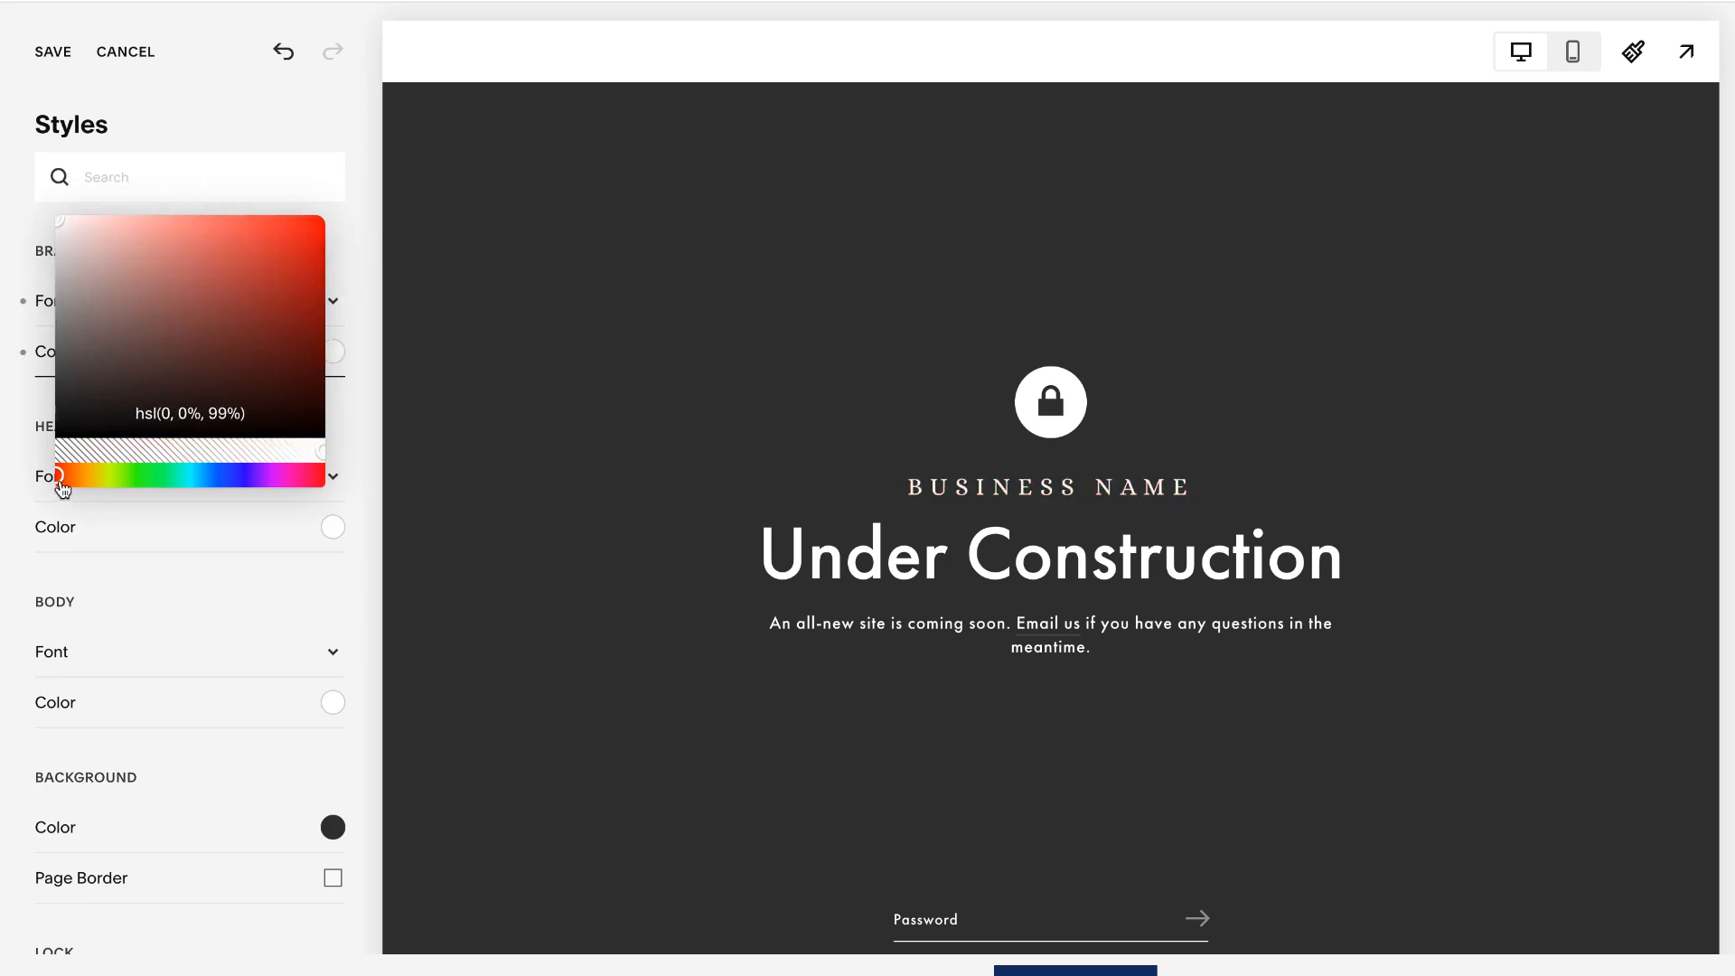
{"action": "left_click_drag", "start_coordinate": [60, 477], "coordinate": [101, 477]}
{"action": "left_click", "coordinate": [168, 415]}
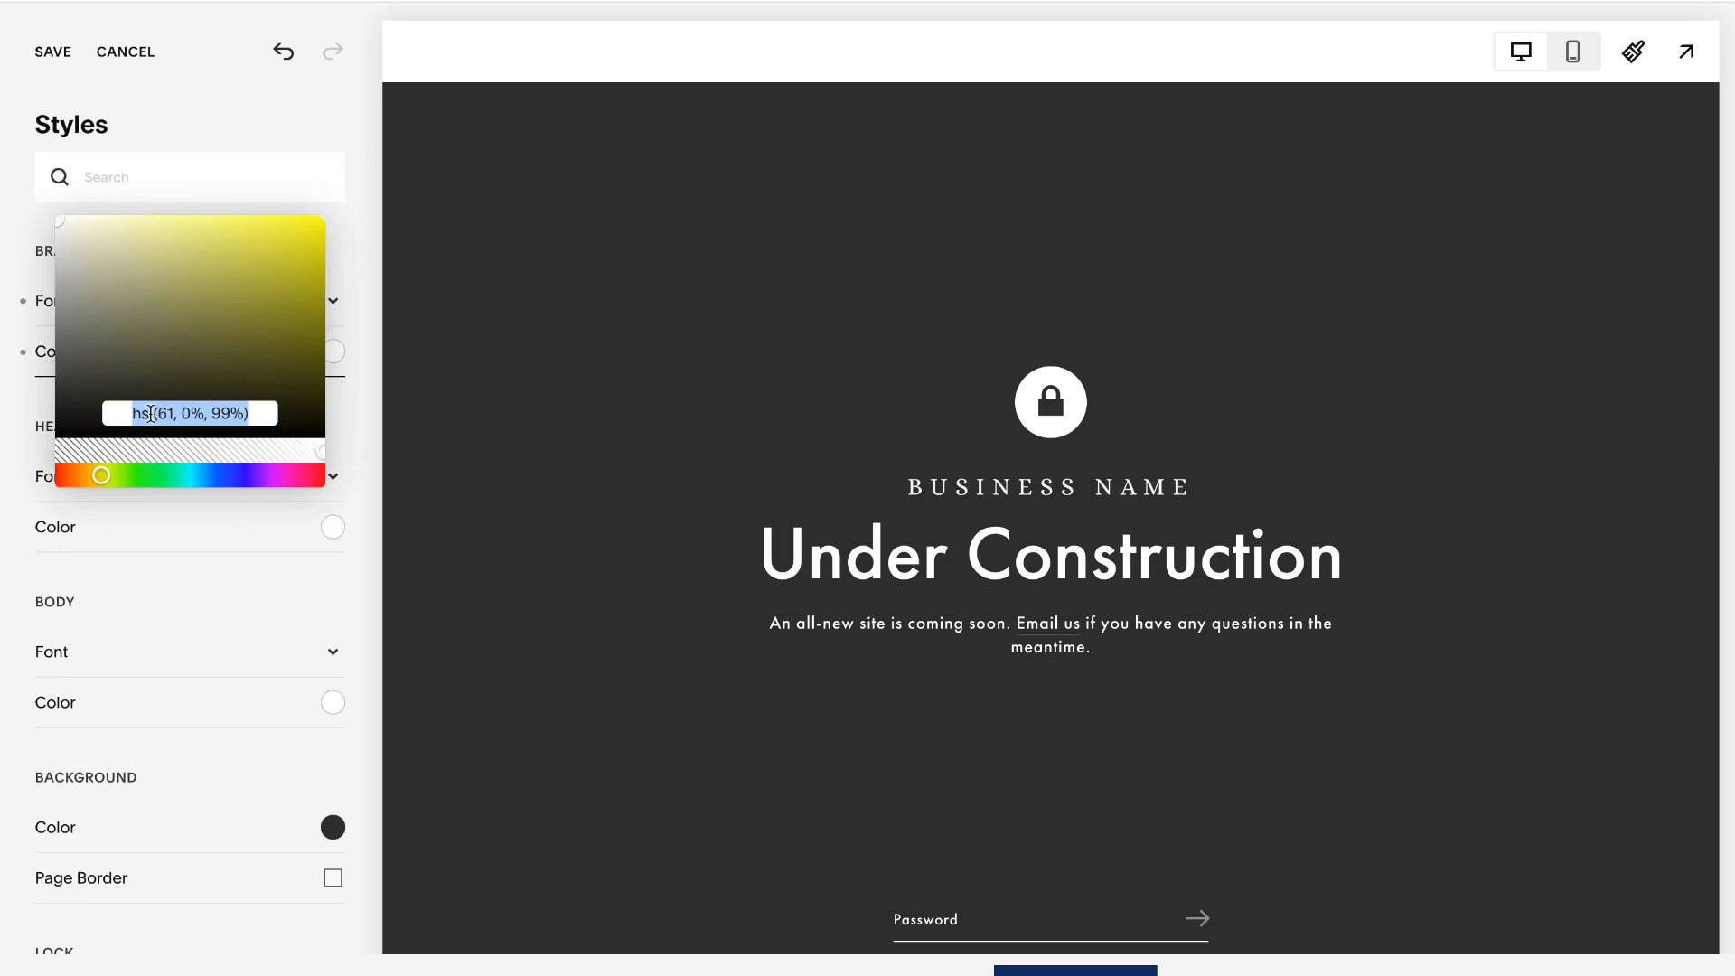
- Set the lock screen's background color to the hex value #F7F6F0
{"action": "scroll", "coordinate": [190, 573], "scroll_direction": "down", "scroll_amount": 4}
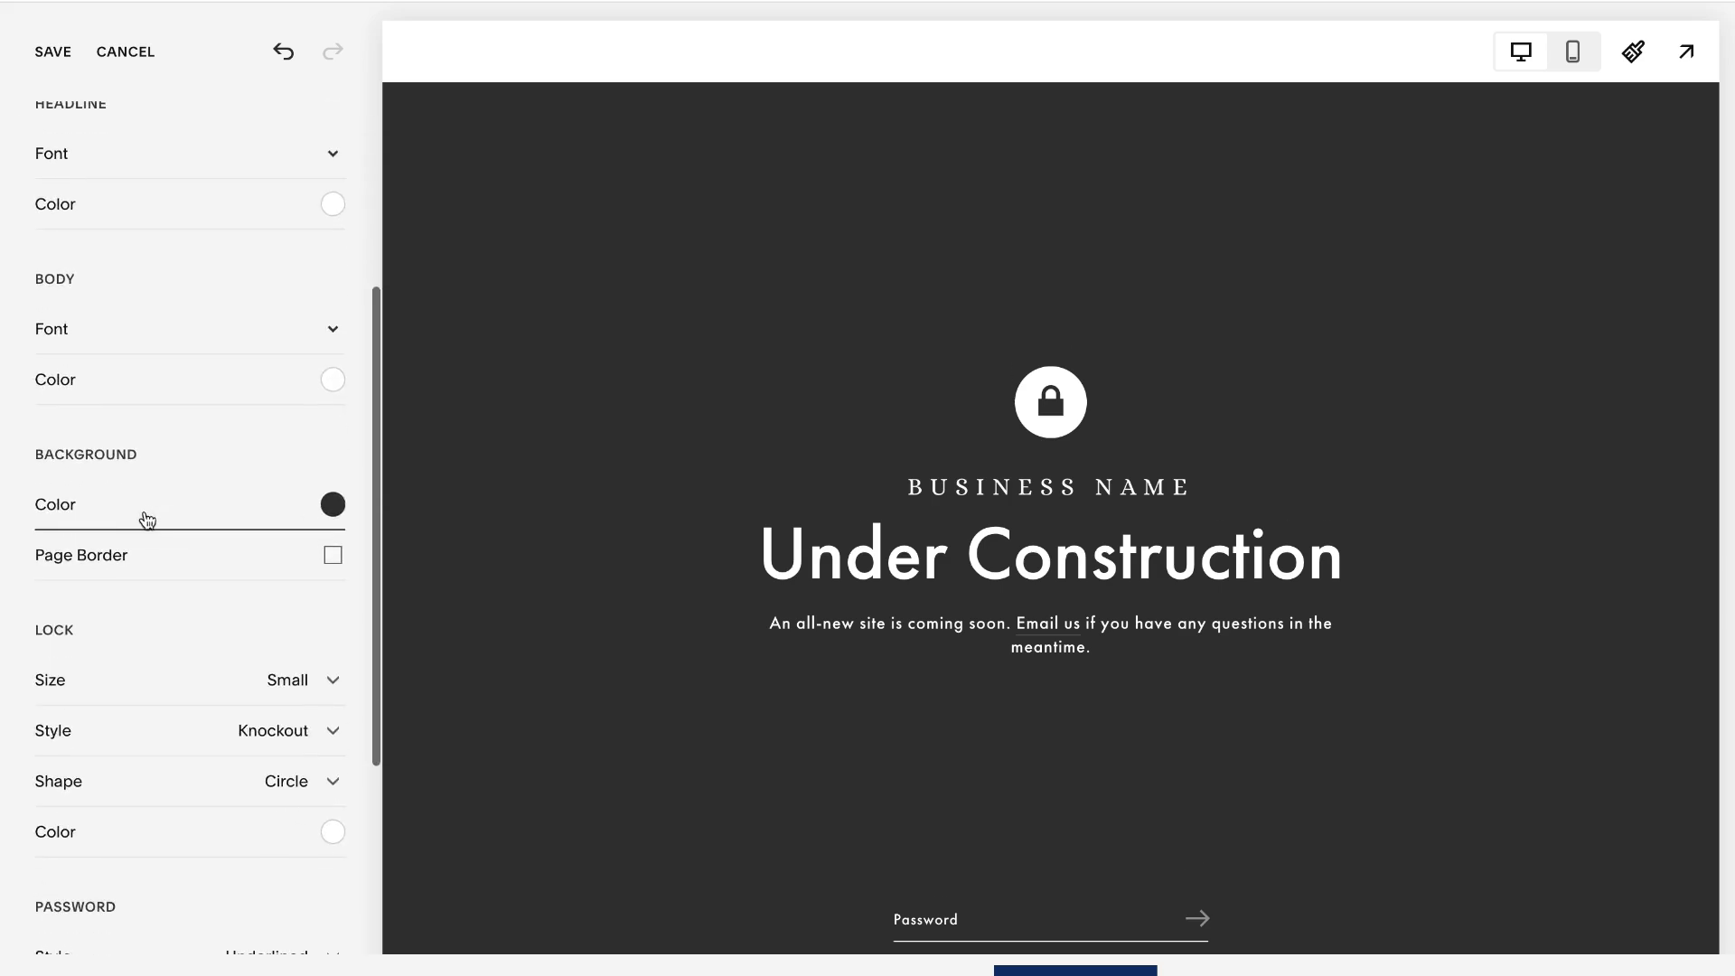
{"action": "left_click_drag", "start_coordinate": [140, 454], "coordinate": [25, 453]}
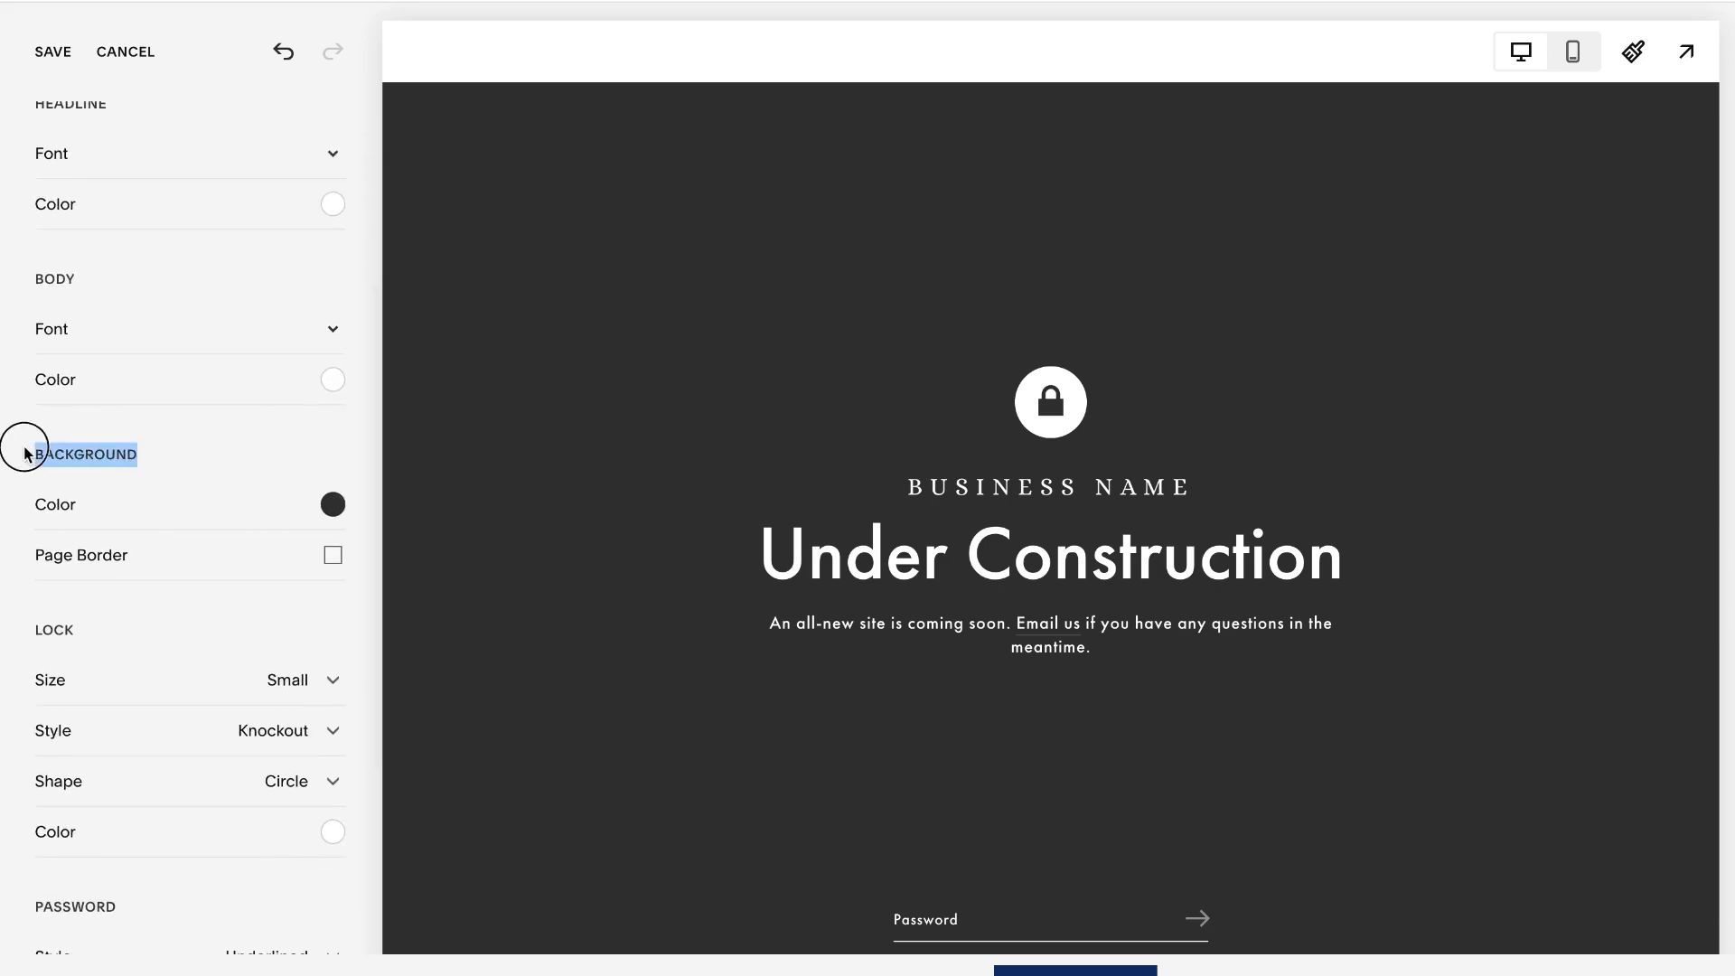
{"action": "left_click", "coordinate": [146, 462]}
{"action": "left_click", "coordinate": [333, 507]}
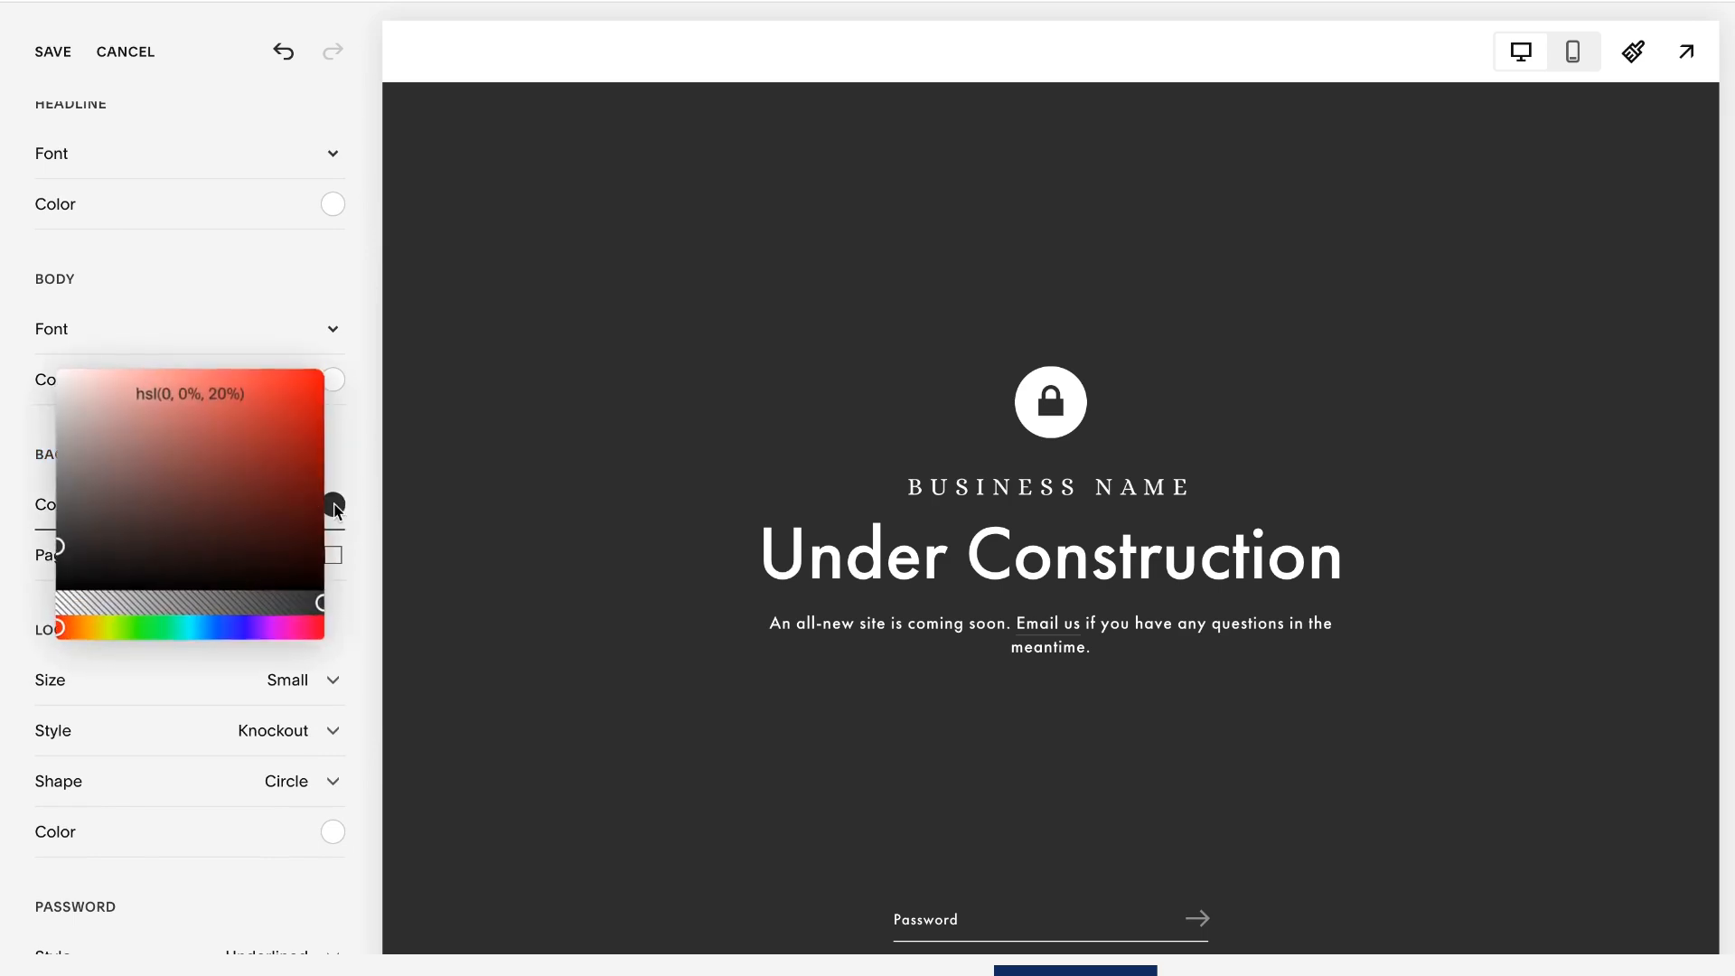
{"action": "left_click_drag", "start_coordinate": [56, 558], "coordinate": [63, 409]}
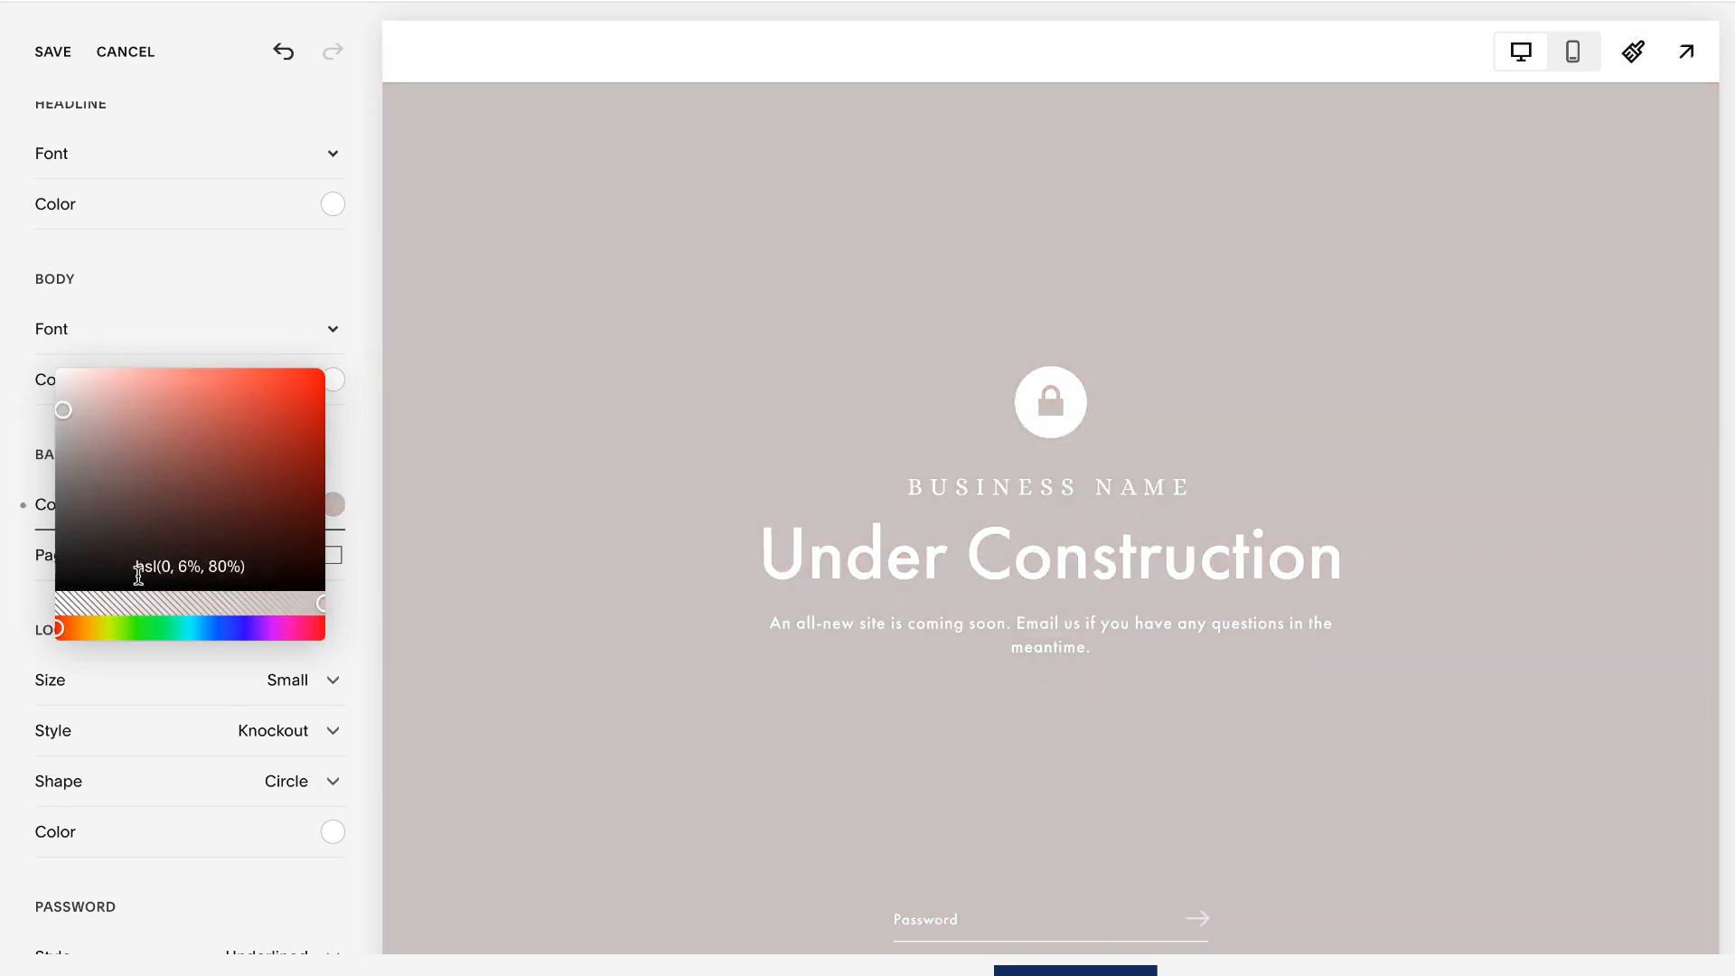
{"action": "left_click", "coordinate": [194, 567]}
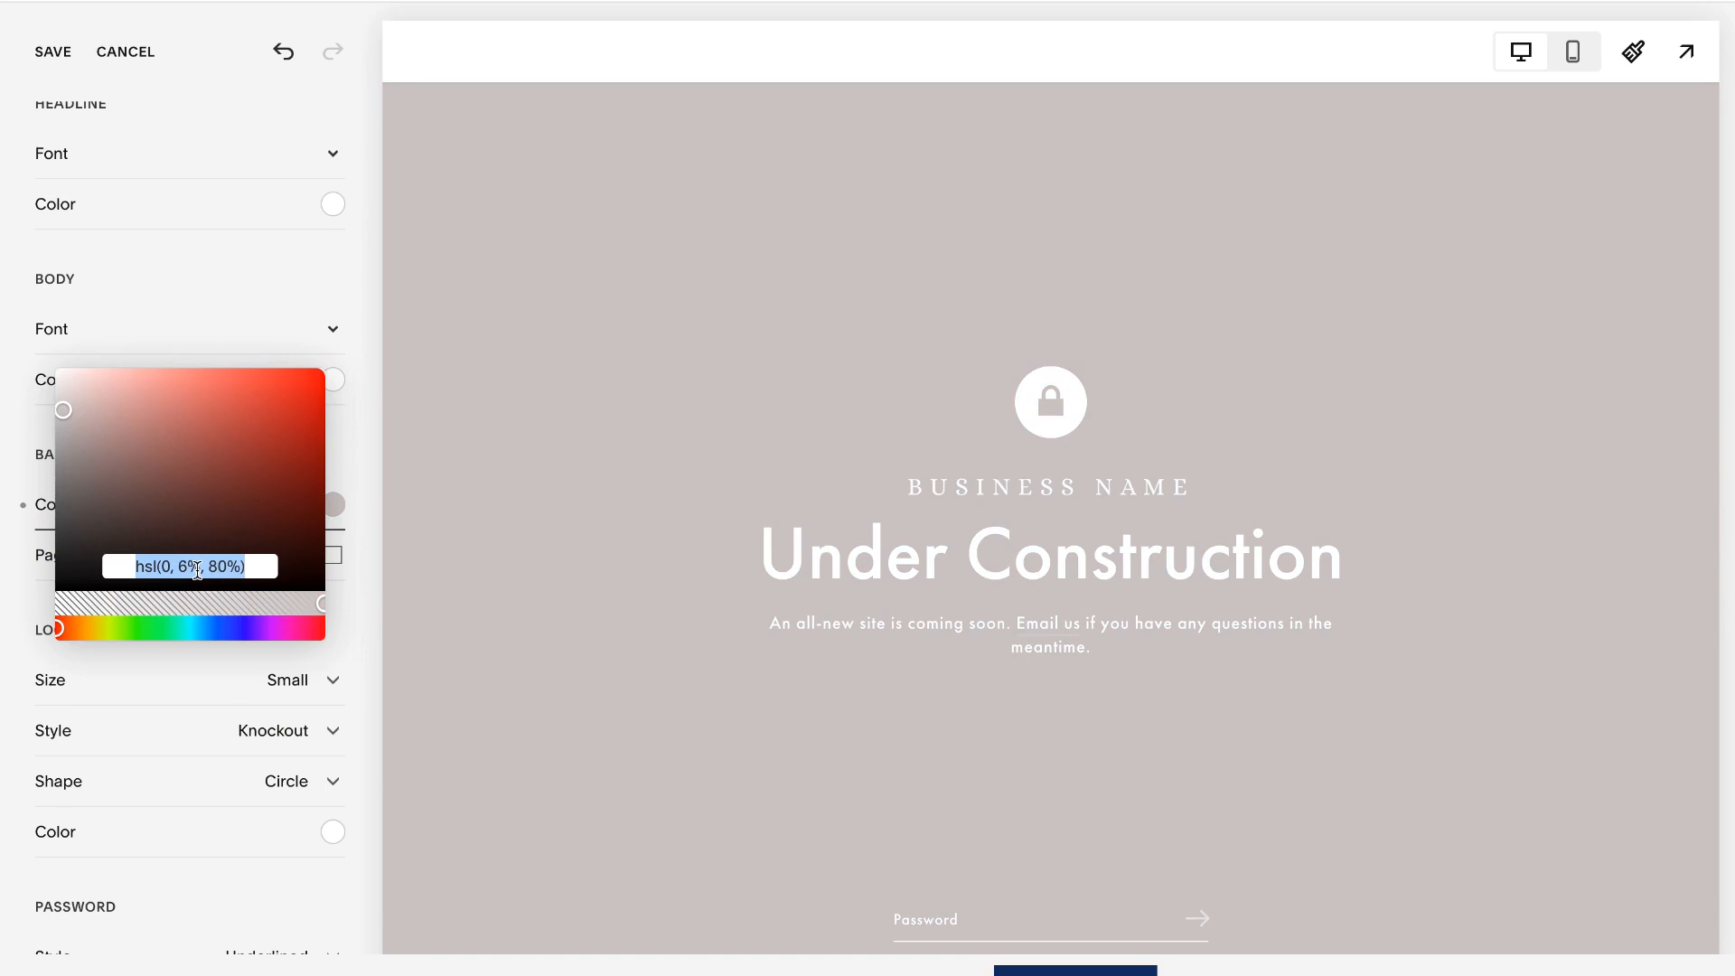
{"action": "type", "text": "#F7F6F0"}
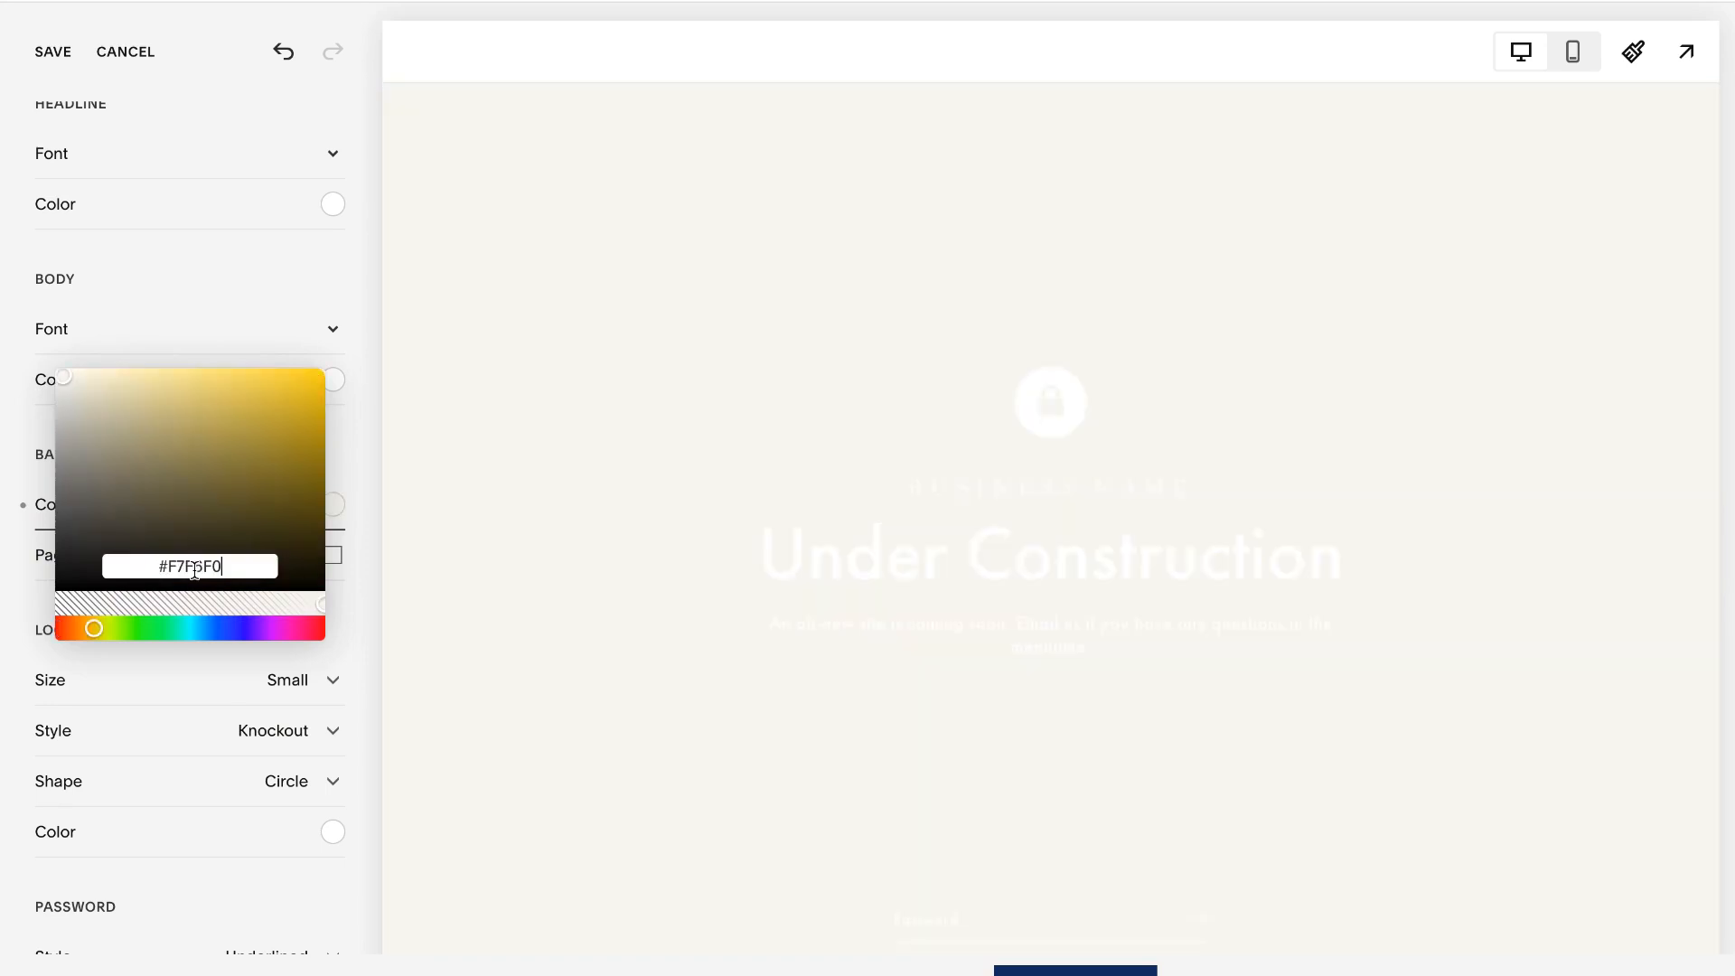
{"action": "left_click", "coordinate": [367, 532]}
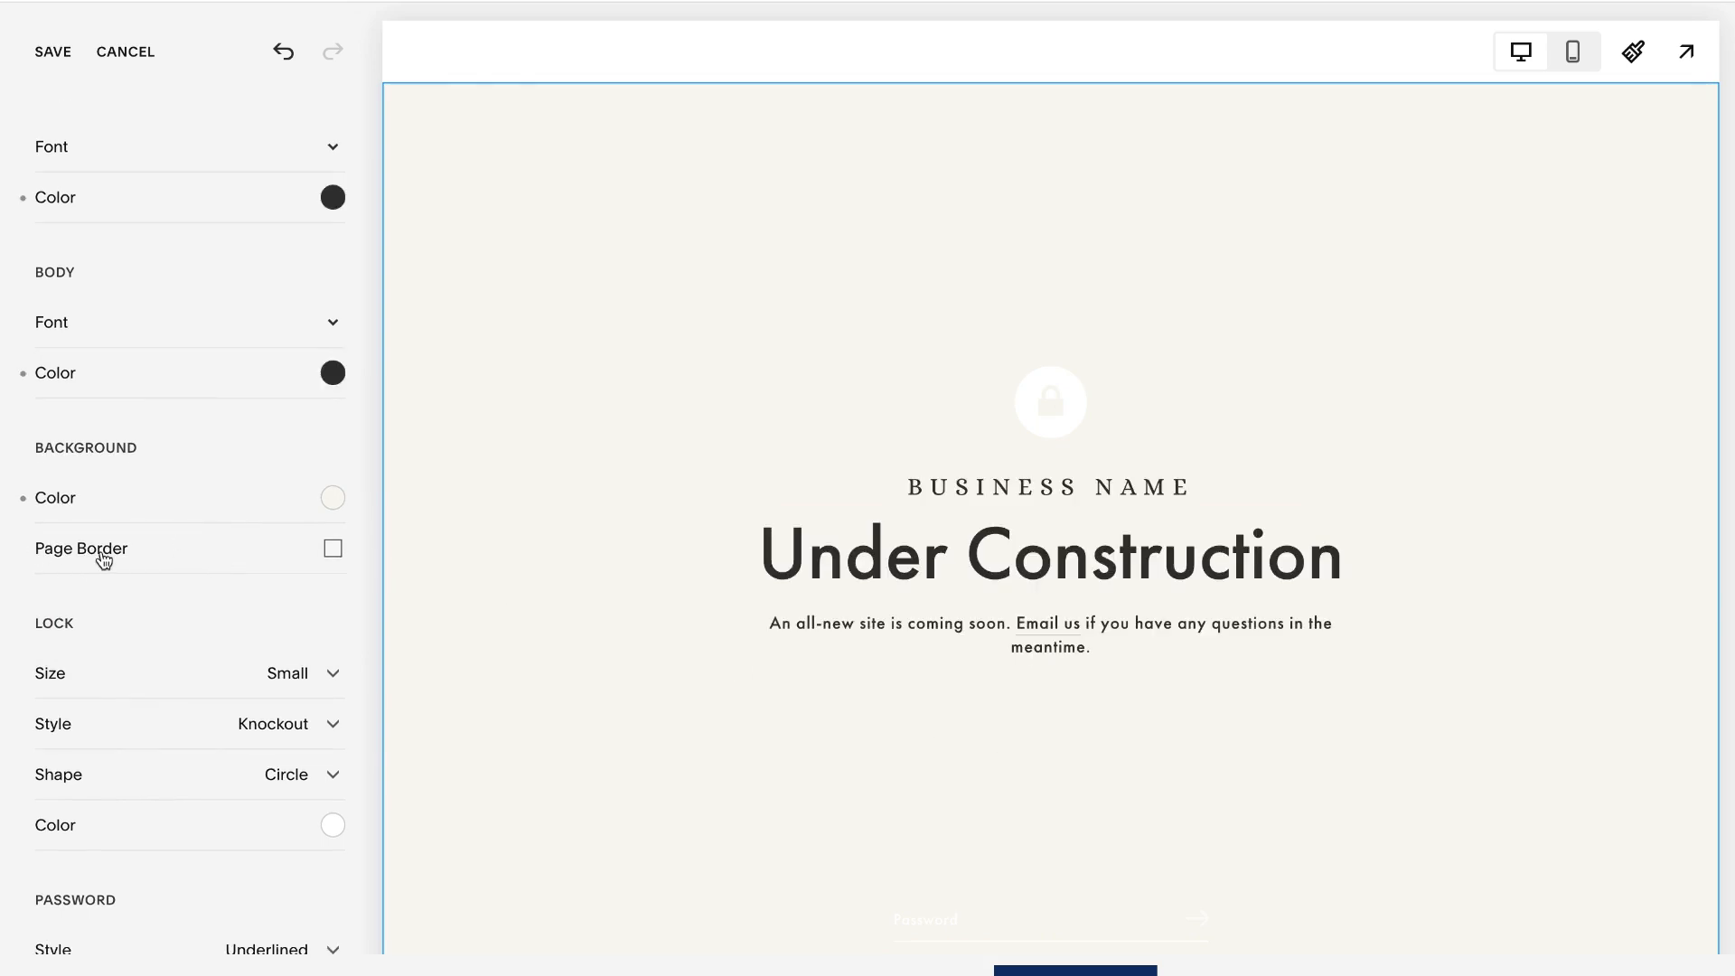
- Try a Small page border around the lock screen in the near-black color hsl(0, 100%, 5%)
{"action": "left_click", "coordinate": [332, 549]}
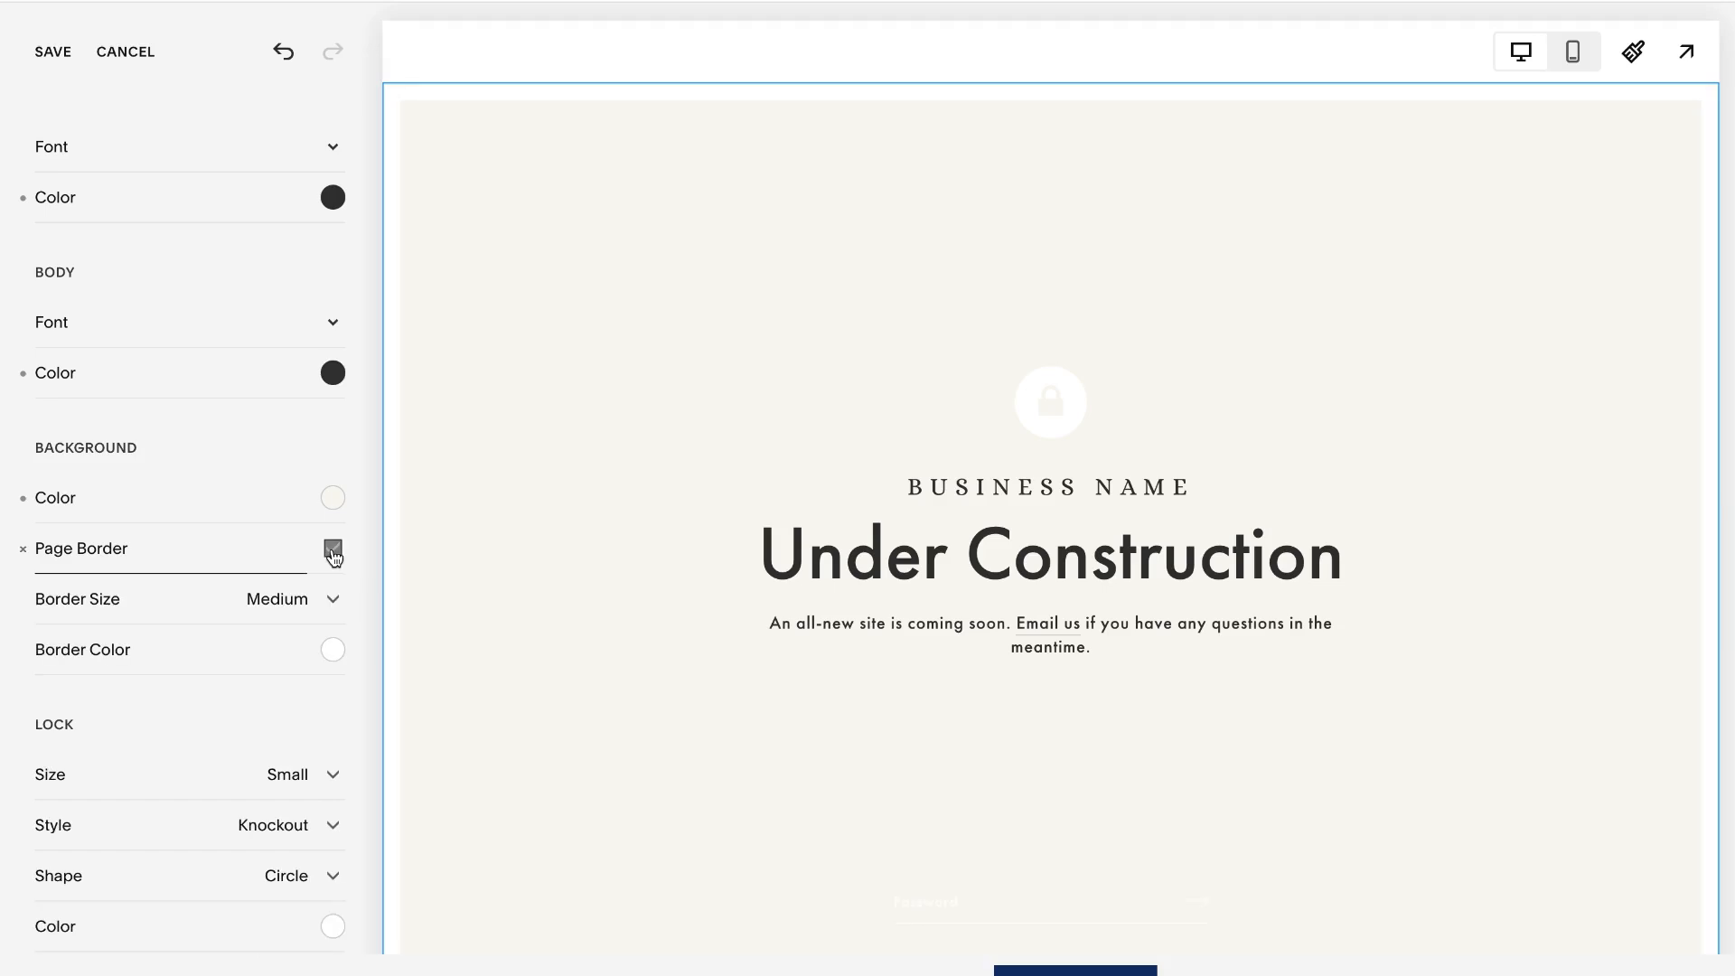
{"action": "left_click", "coordinate": [333, 602]}
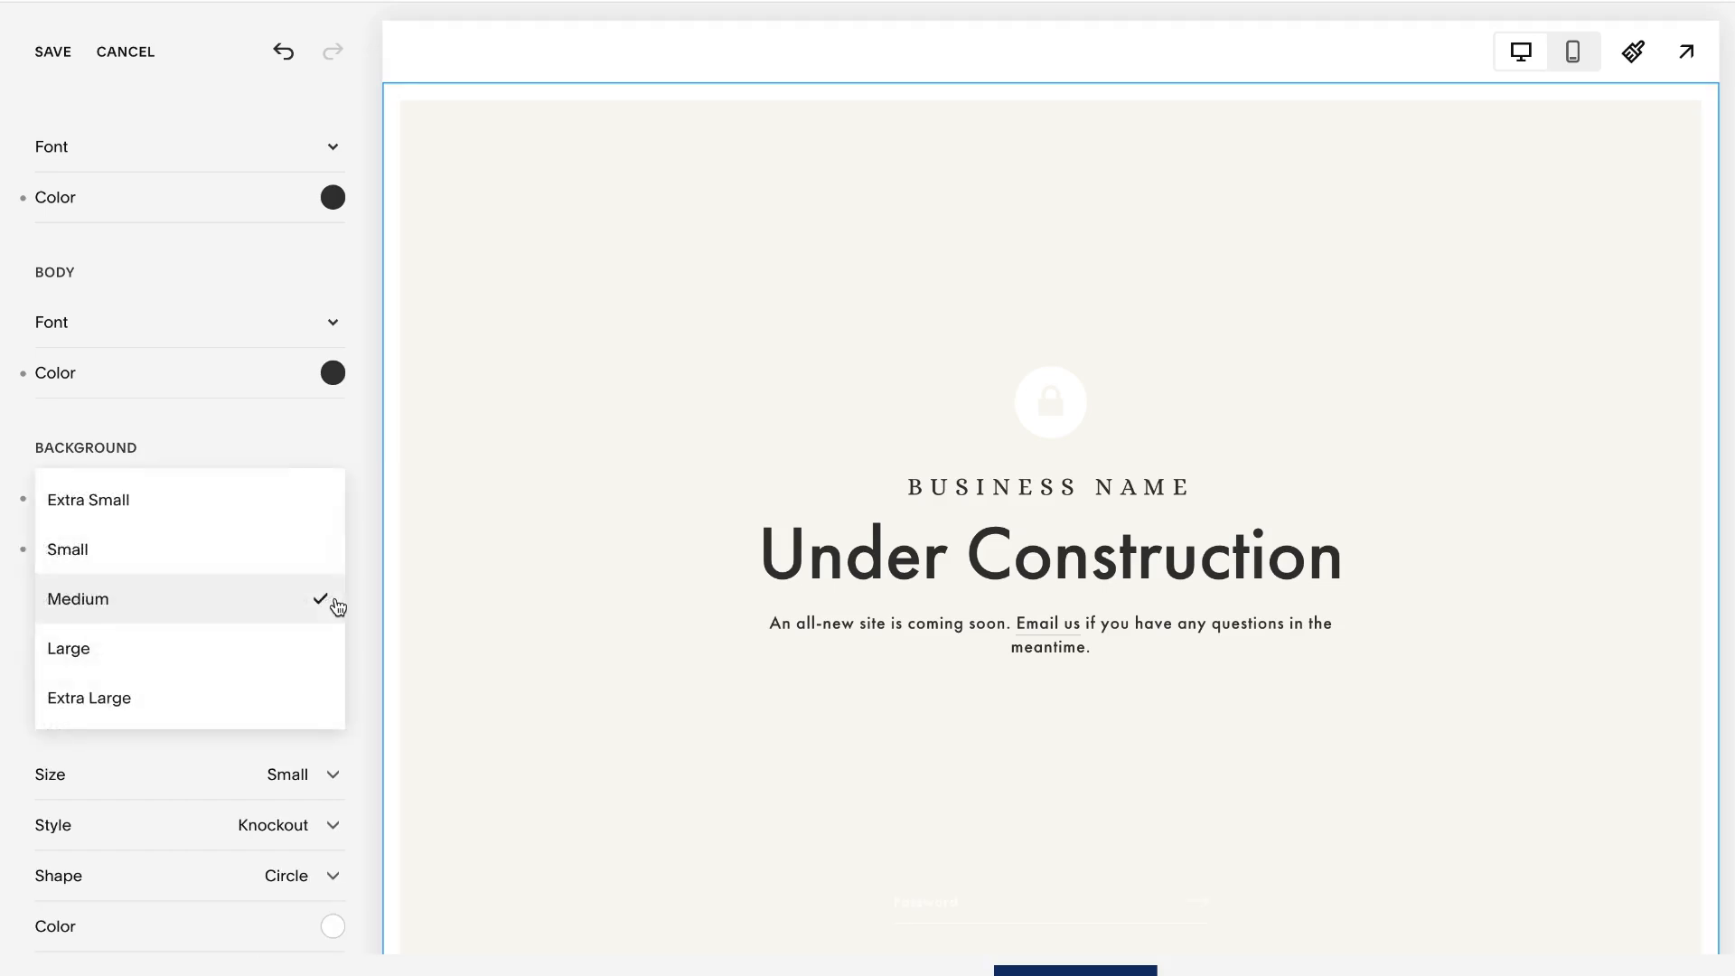
{"action": "left_click", "coordinate": [154, 664]}
{"action": "left_click", "coordinate": [298, 585]}
{"action": "left_click", "coordinate": [112, 504]}
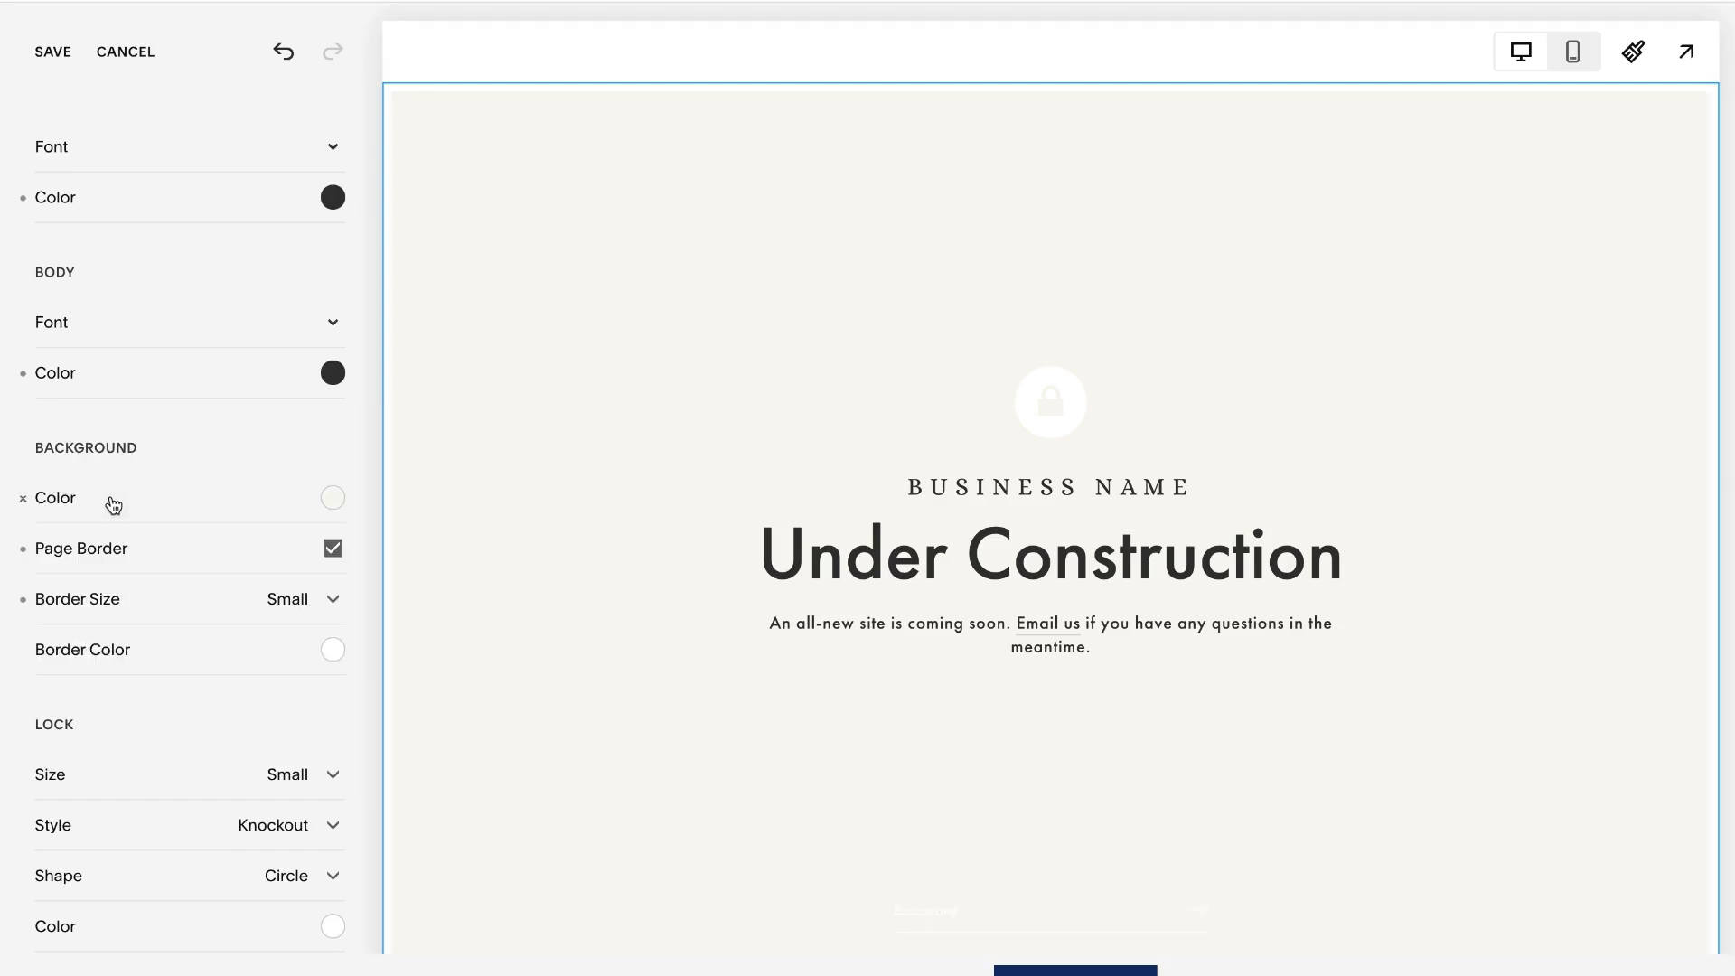
{"action": "left_click", "coordinate": [333, 650]}
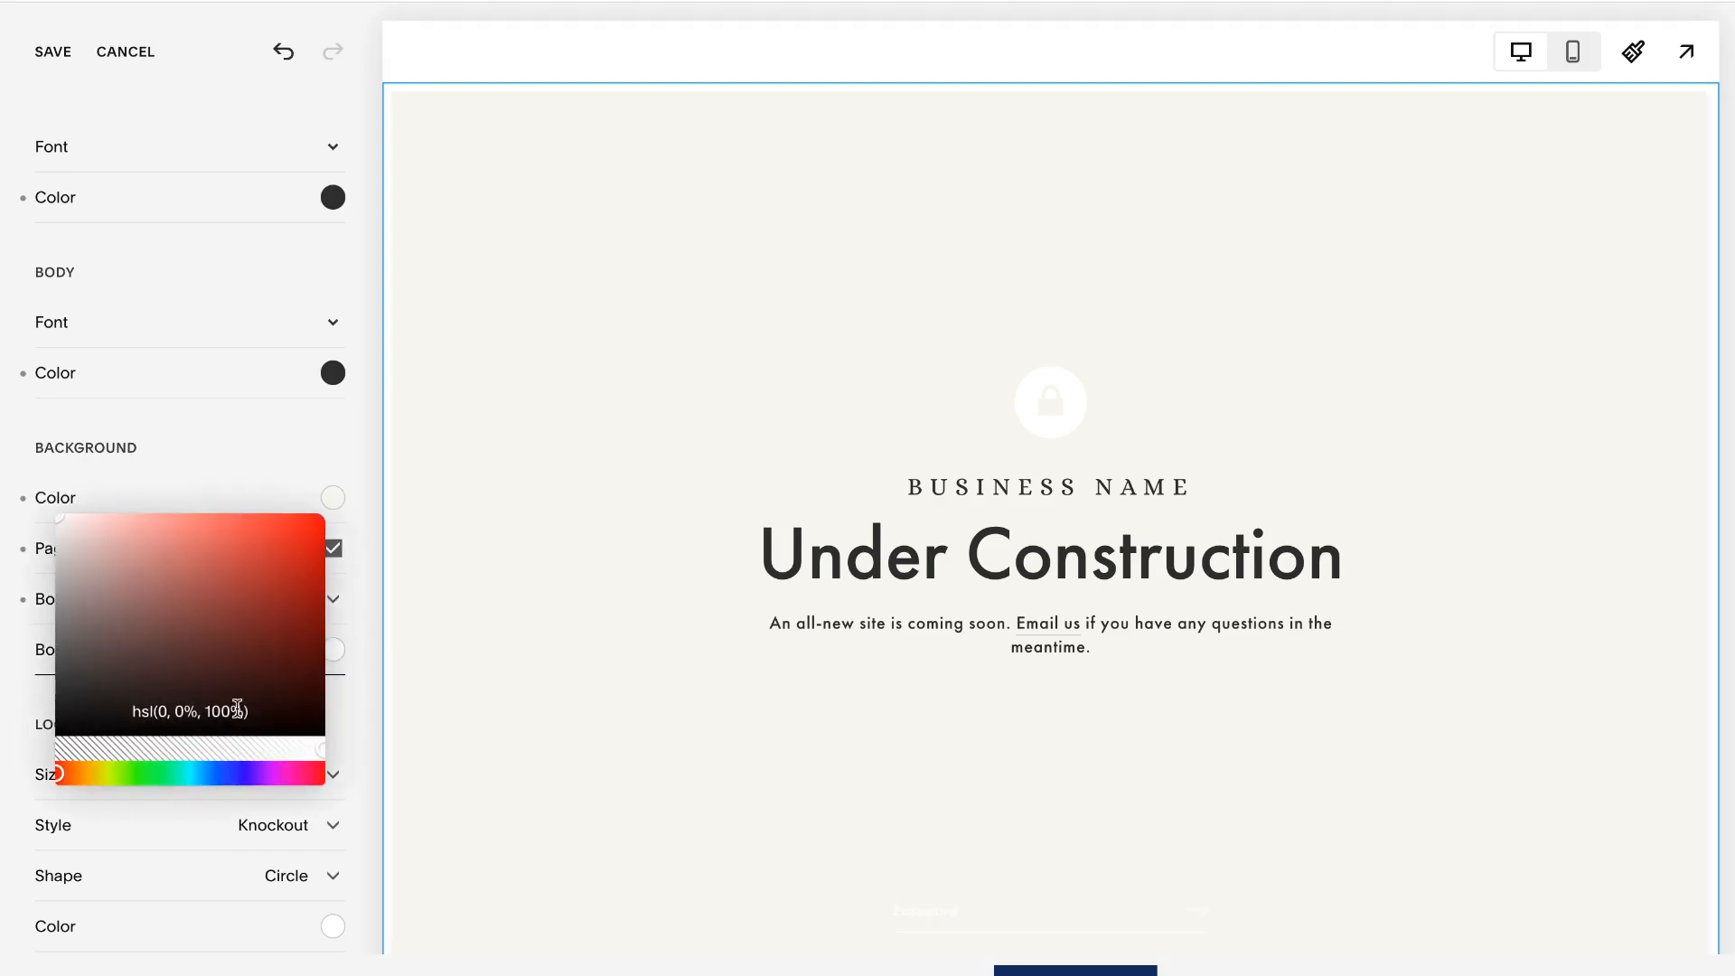
{"action": "mouse_move", "coordinate": [68, 531]}
{"action": "left_mouse_down"}
{"action": "mouse_move", "coordinate": [194, 581]}
{"action": "mouse_move", "coordinate": [171, 638]}
{"action": "mouse_move", "coordinate": [122, 604]}
{"action": "mouse_move", "coordinate": [302, 714]}
{"action": "mouse_move", "coordinate": [340, 716]}
{"action": "left_mouse_up"}
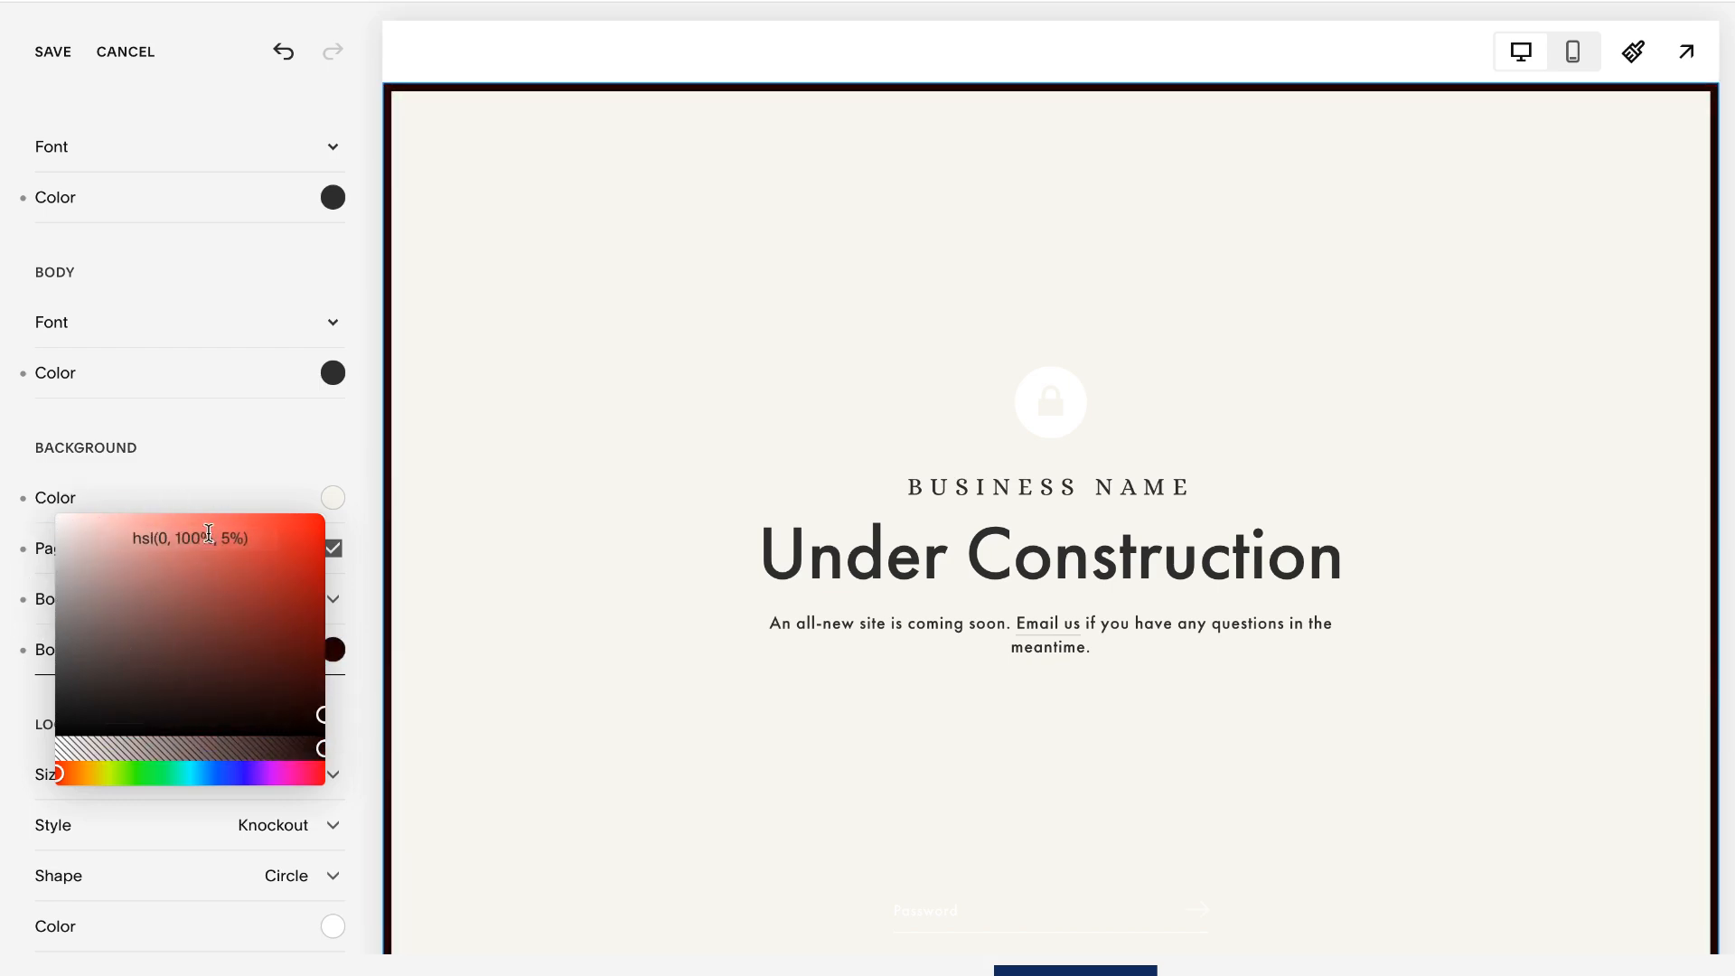
{"action": "left_click", "coordinate": [372, 676]}
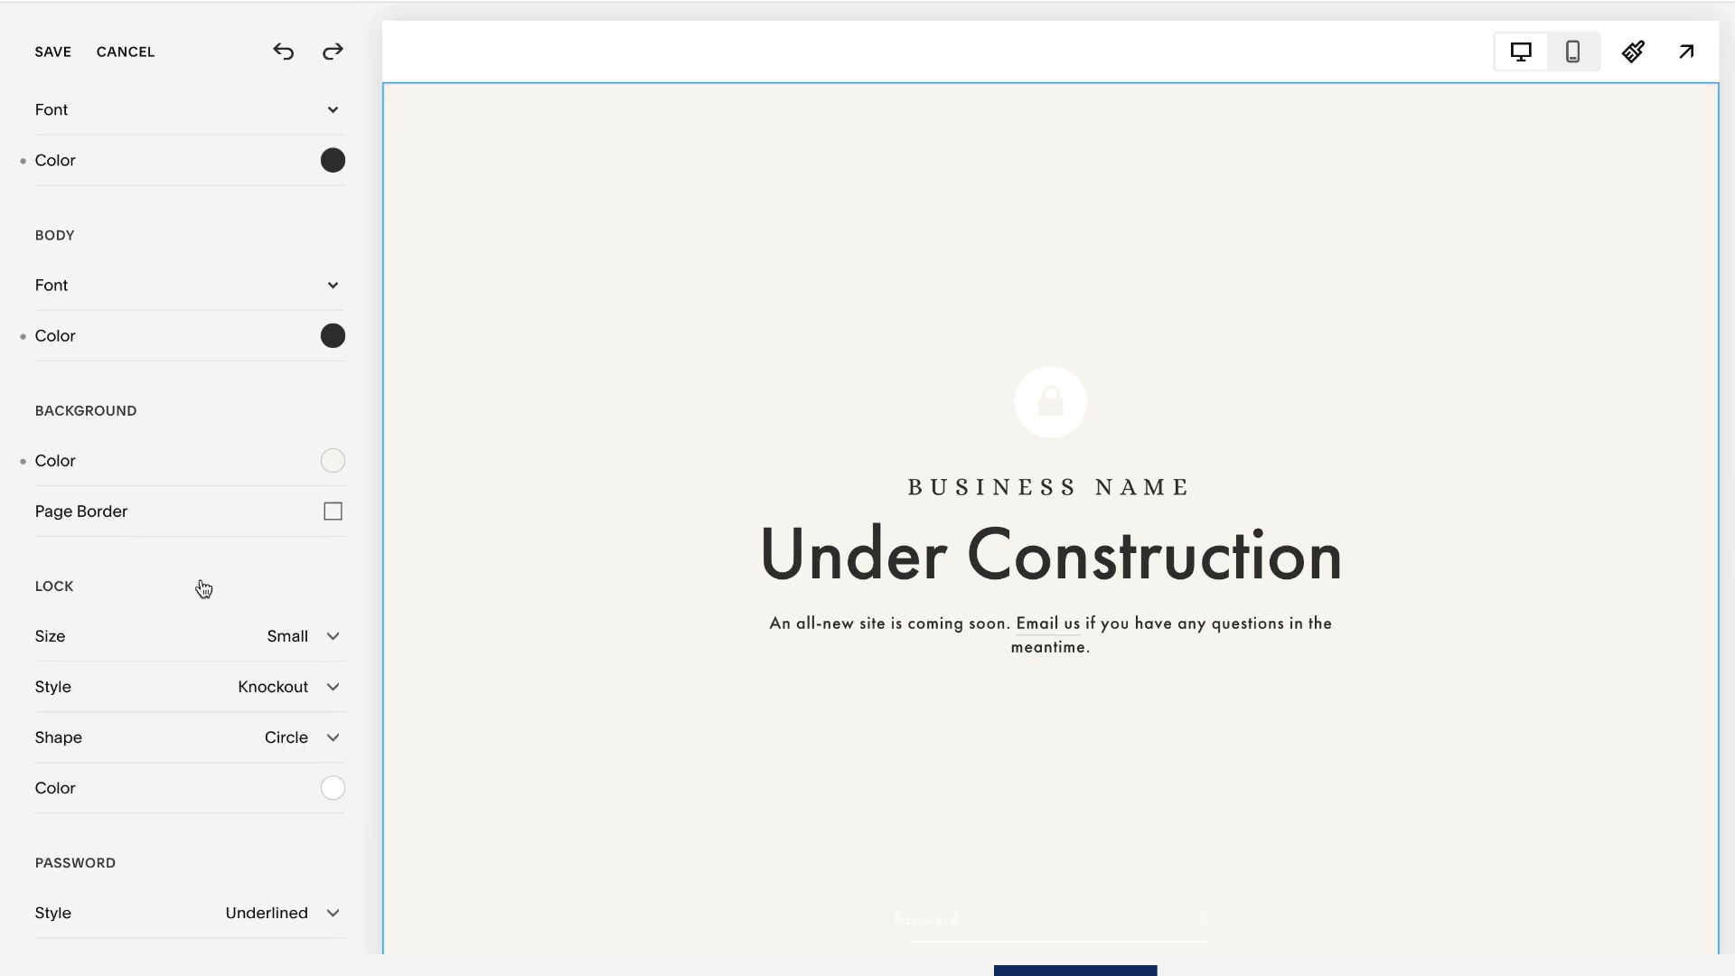
- Set the lock icon's color to the copied burnt-orange hex value
{"action": "scroll", "coordinate": [219, 592], "scroll_direction": "down", "scroll_amount": 1}
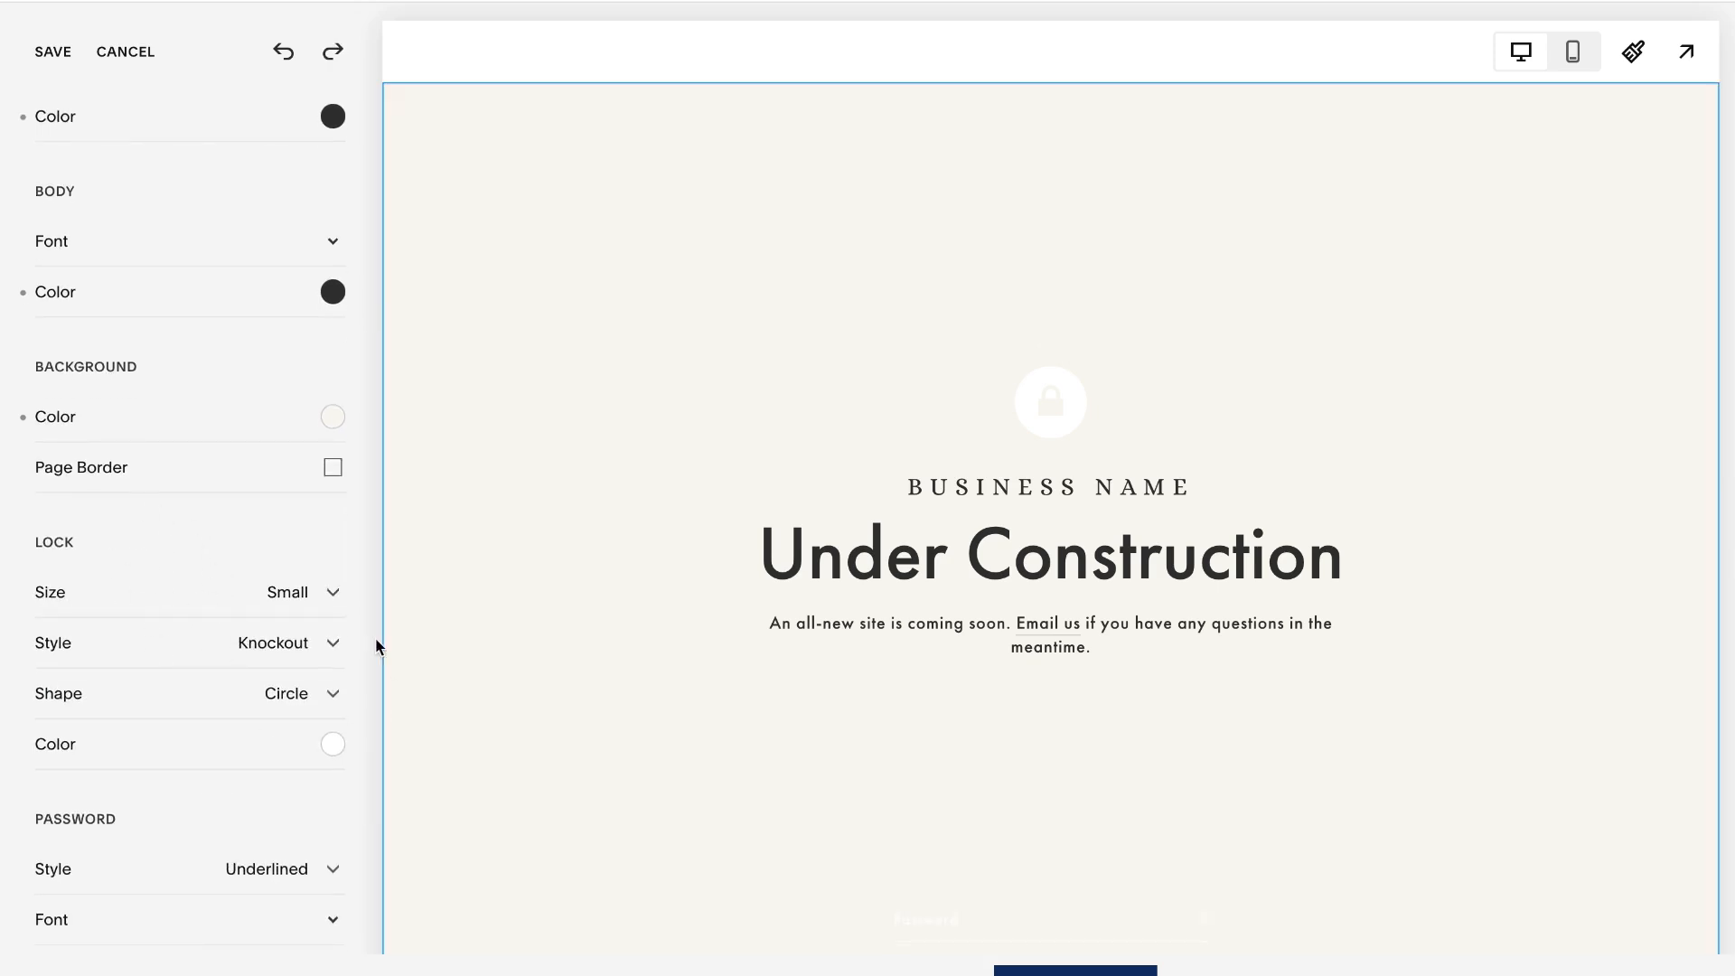
{"action": "scroll", "coordinate": [201, 620], "scroll_direction": "down", "scroll_amount": 2}
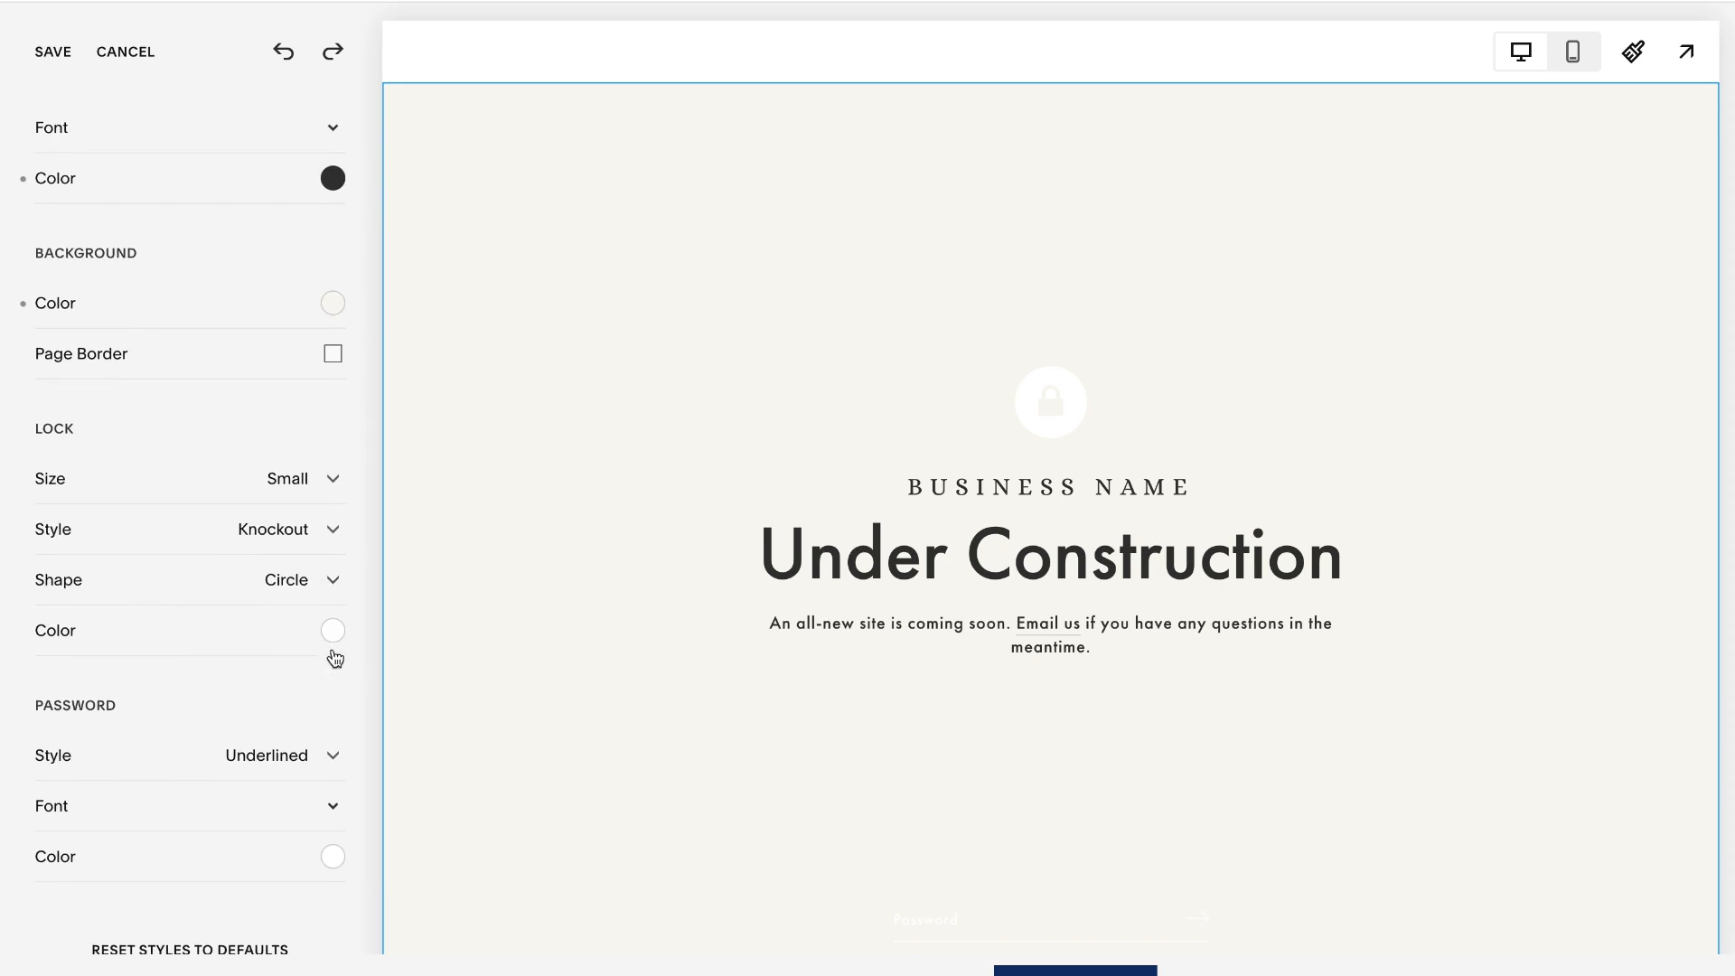
{"action": "left_click", "coordinate": [342, 641]}
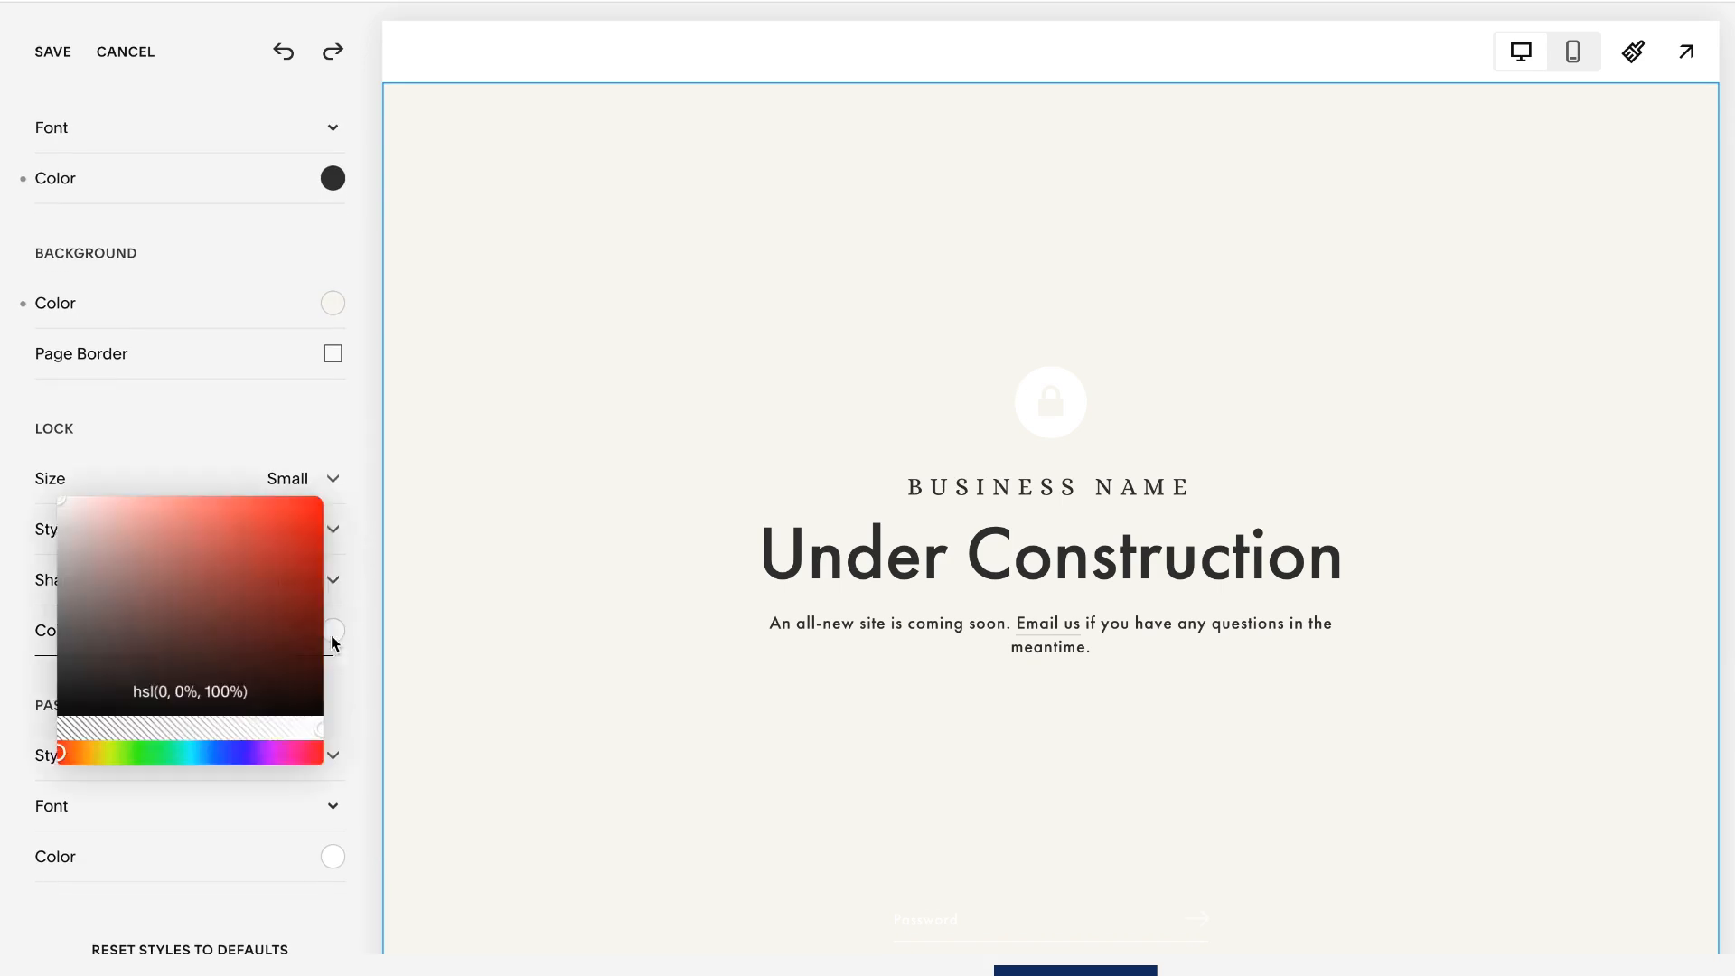
{"action": "left_click", "coordinate": [172, 692]}
{"action": "type", "text": "#C87E49"}
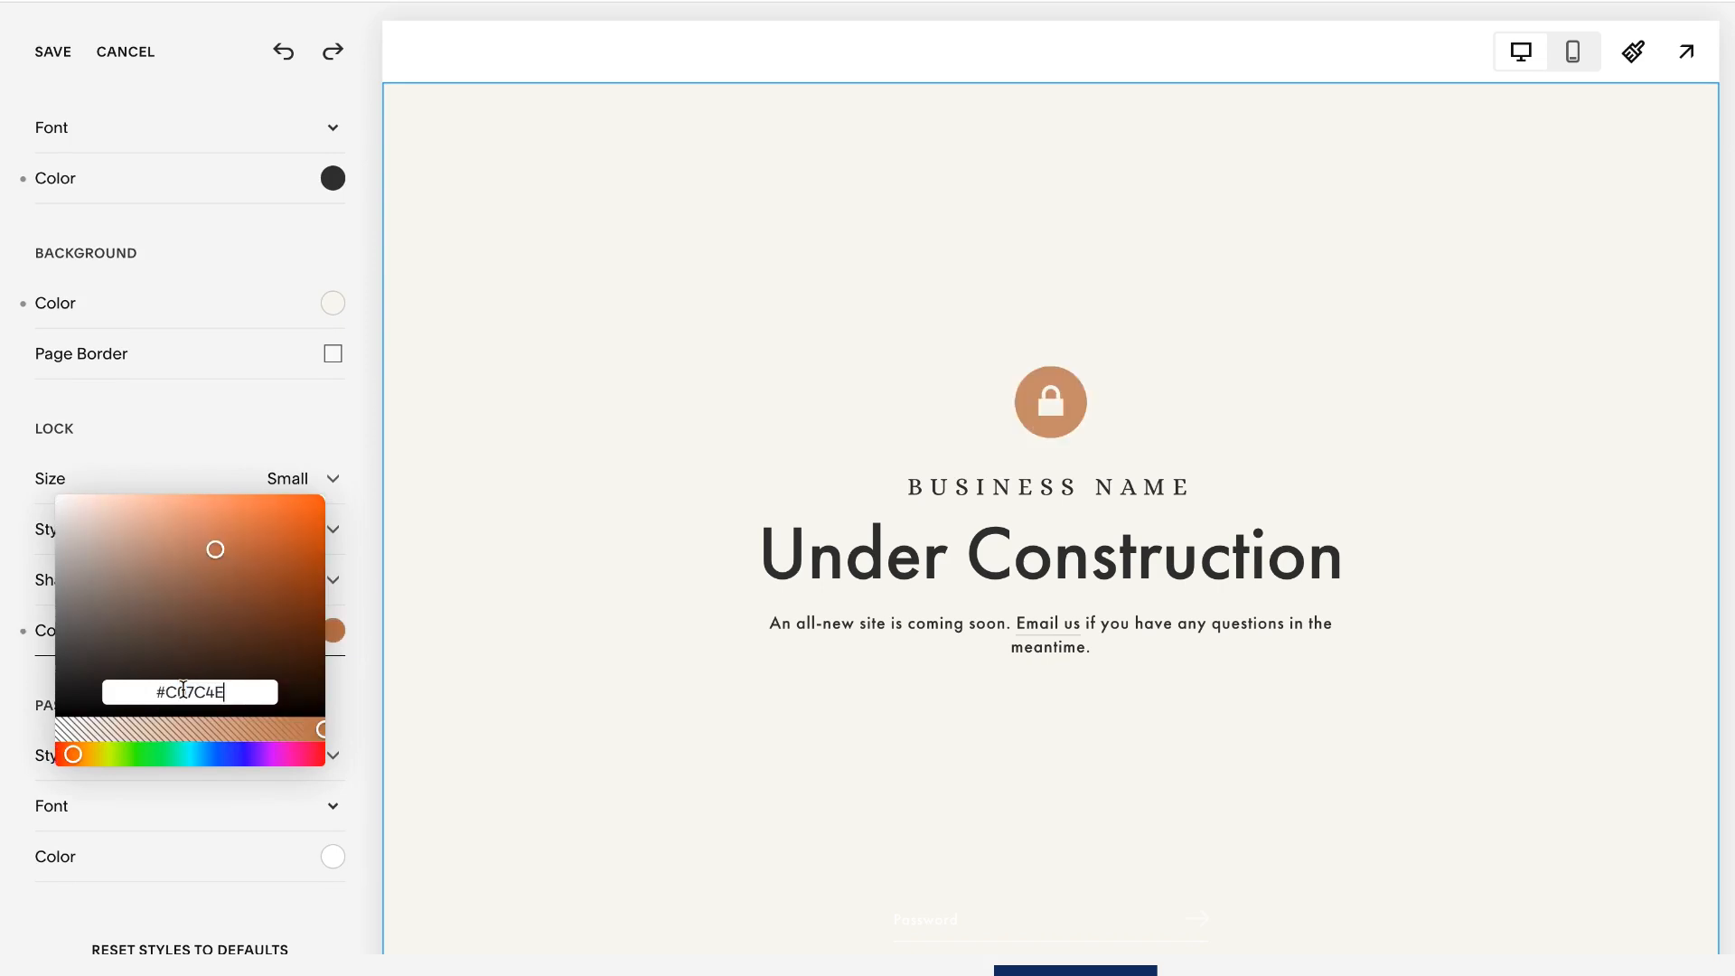
- Try the Rectangle style for the password field and switch it back to Underlined
{"action": "scroll", "coordinate": [352, 687], "scroll_direction": "down", "scroll_amount": 2}
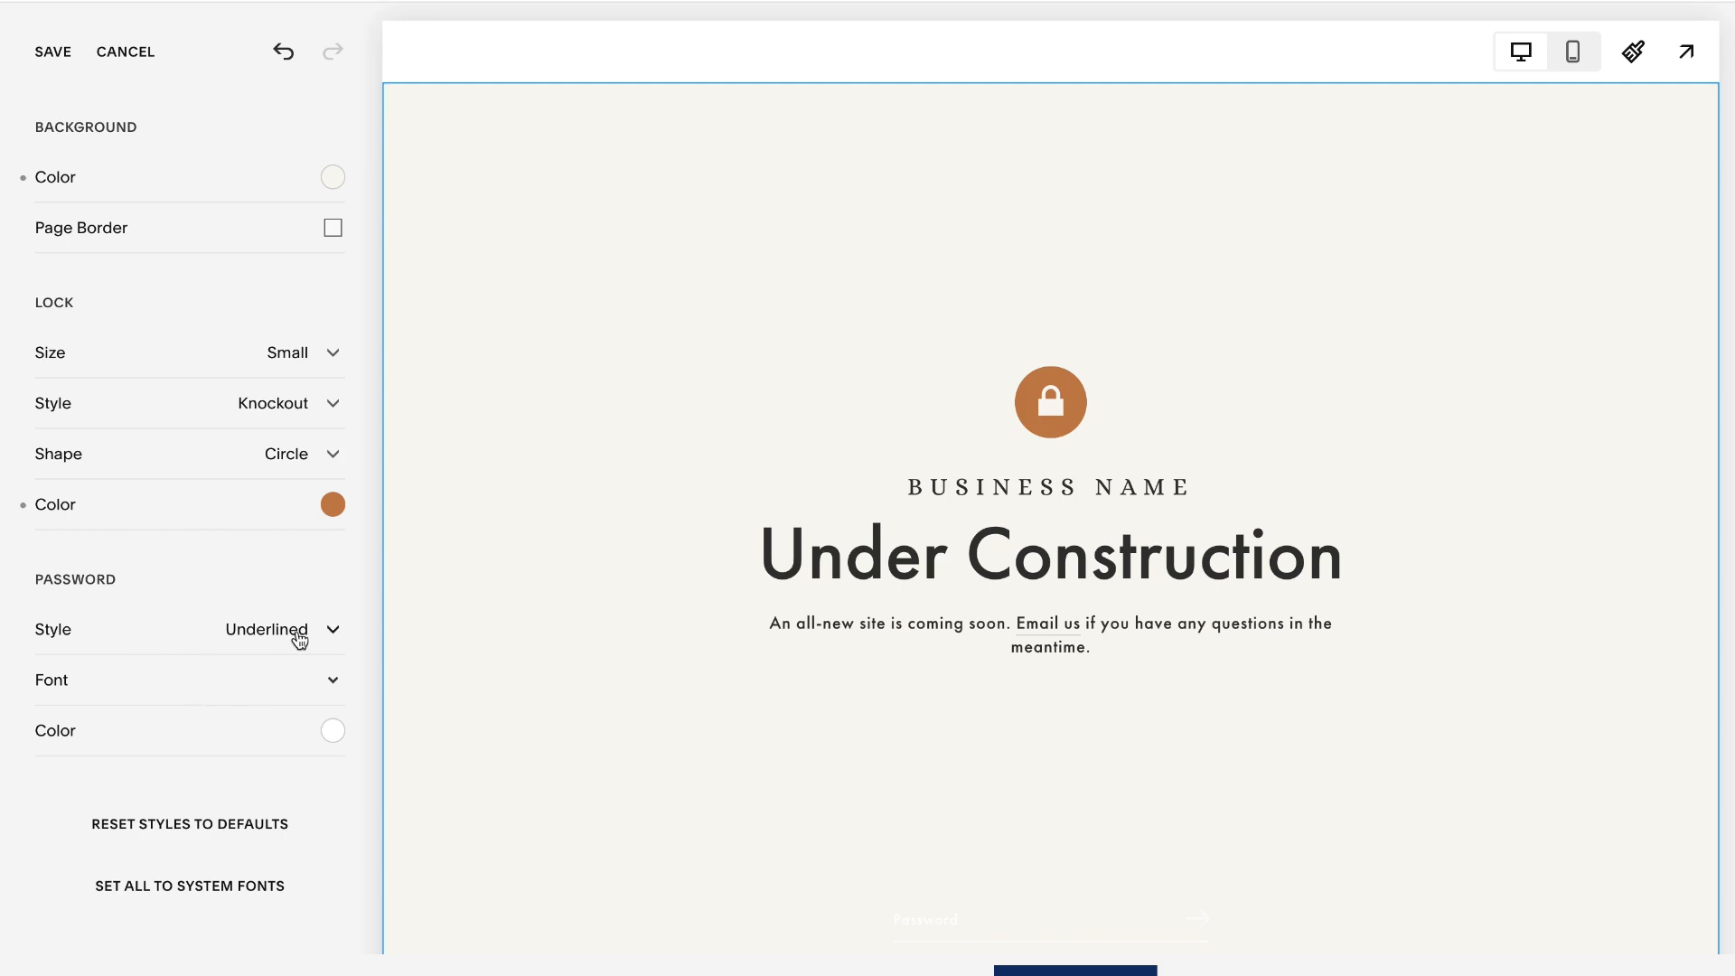
{"action": "left_click", "coordinate": [333, 631]}
{"action": "left_click", "coordinate": [180, 590]}
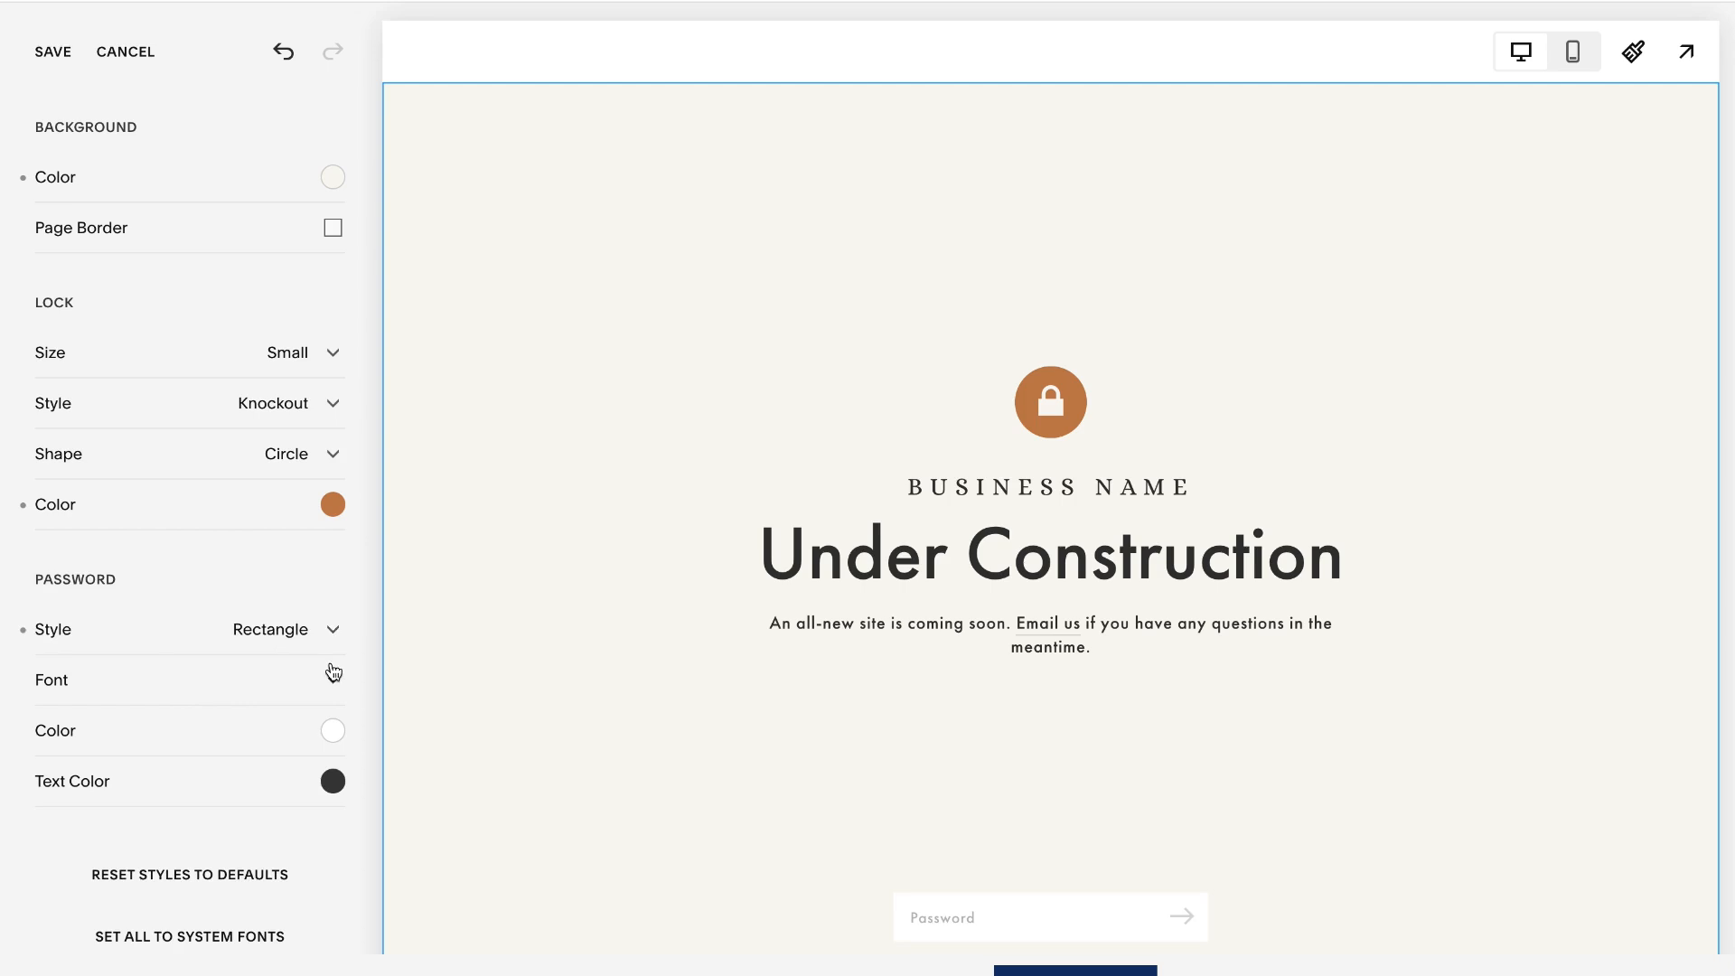
{"action": "left_click", "coordinate": [332, 629]}
{"action": "left_click", "coordinate": [143, 681]}
- Review the password field's font options and set its color to a dark reddish brown
{"action": "left_click", "coordinate": [308, 685]}
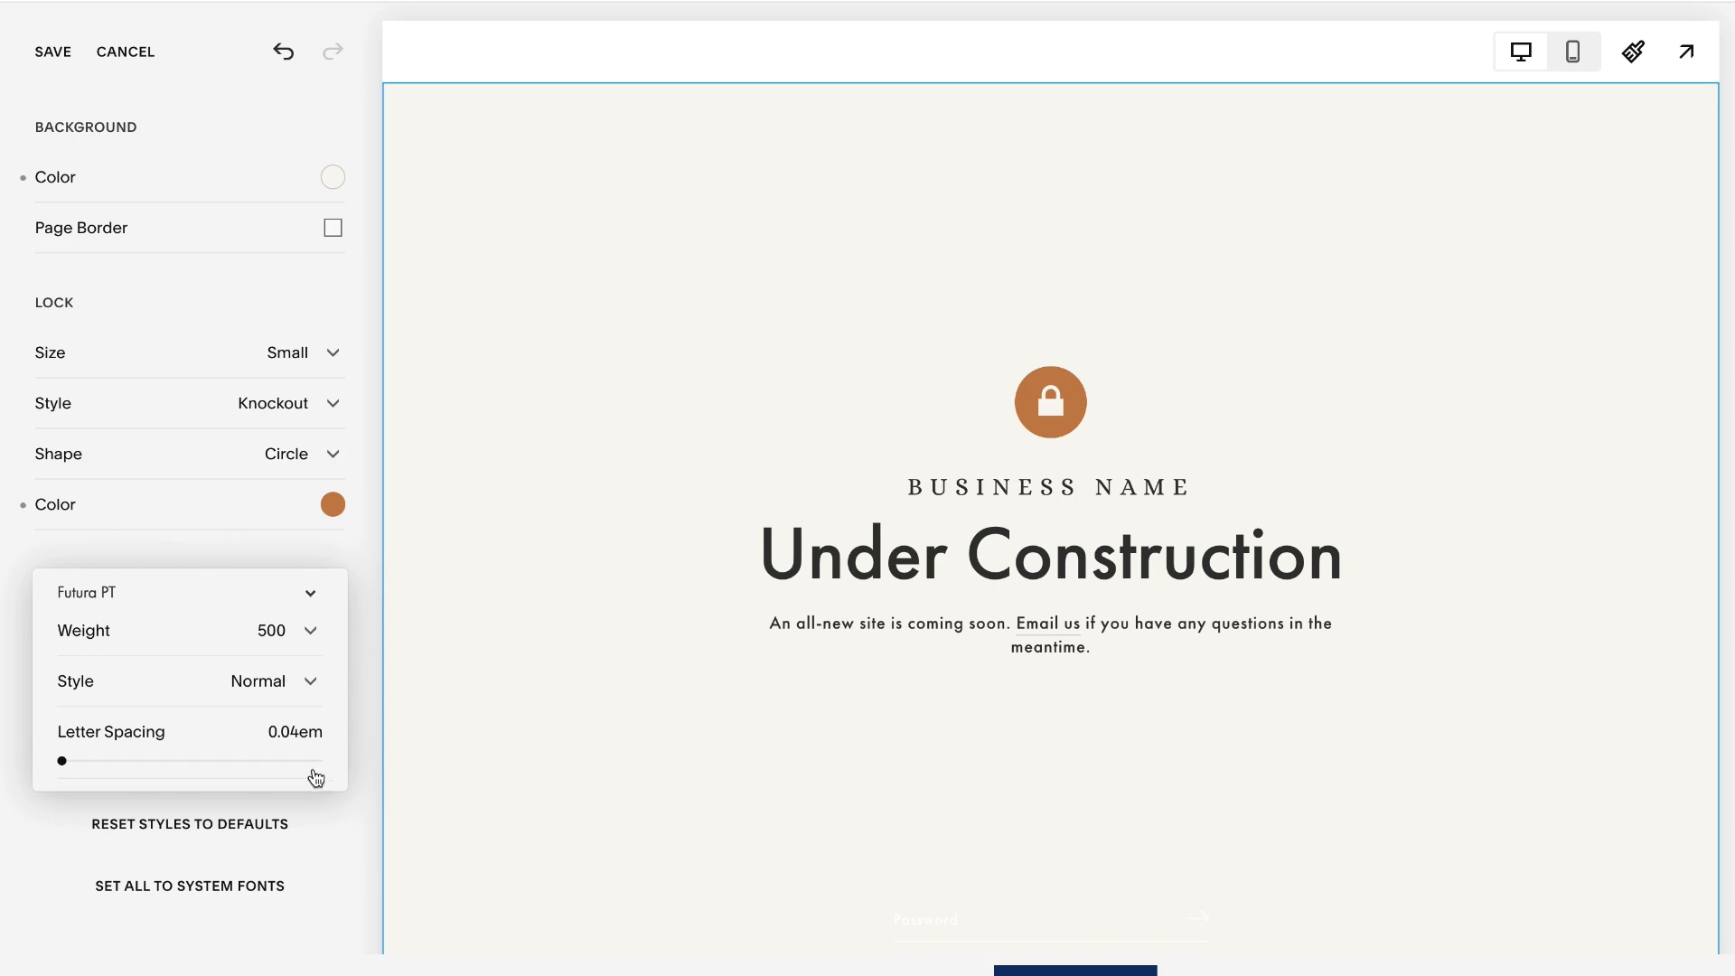
{"action": "left_click", "coordinate": [367, 740]}
{"action": "left_click", "coordinate": [332, 731]}
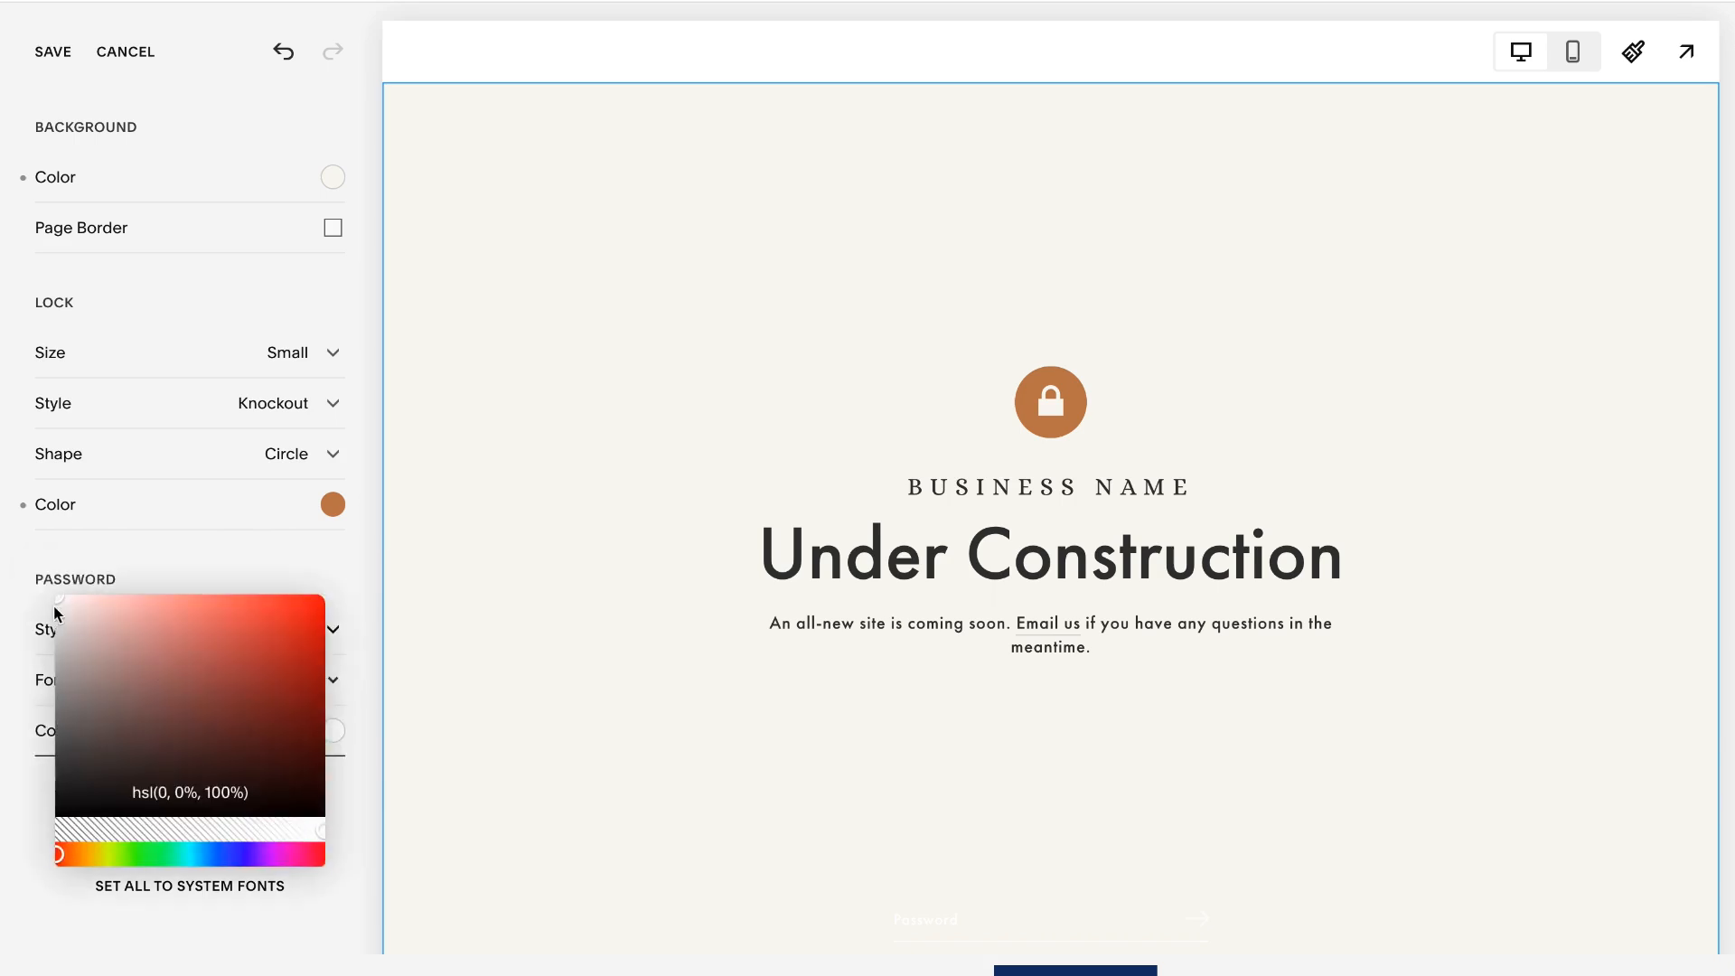
{"action": "left_click_drag", "start_coordinate": [61, 608], "coordinate": [175, 796]}
{"action": "scroll", "coordinate": [283, 756], "scroll_direction": "up", "scroll_amount": 7}
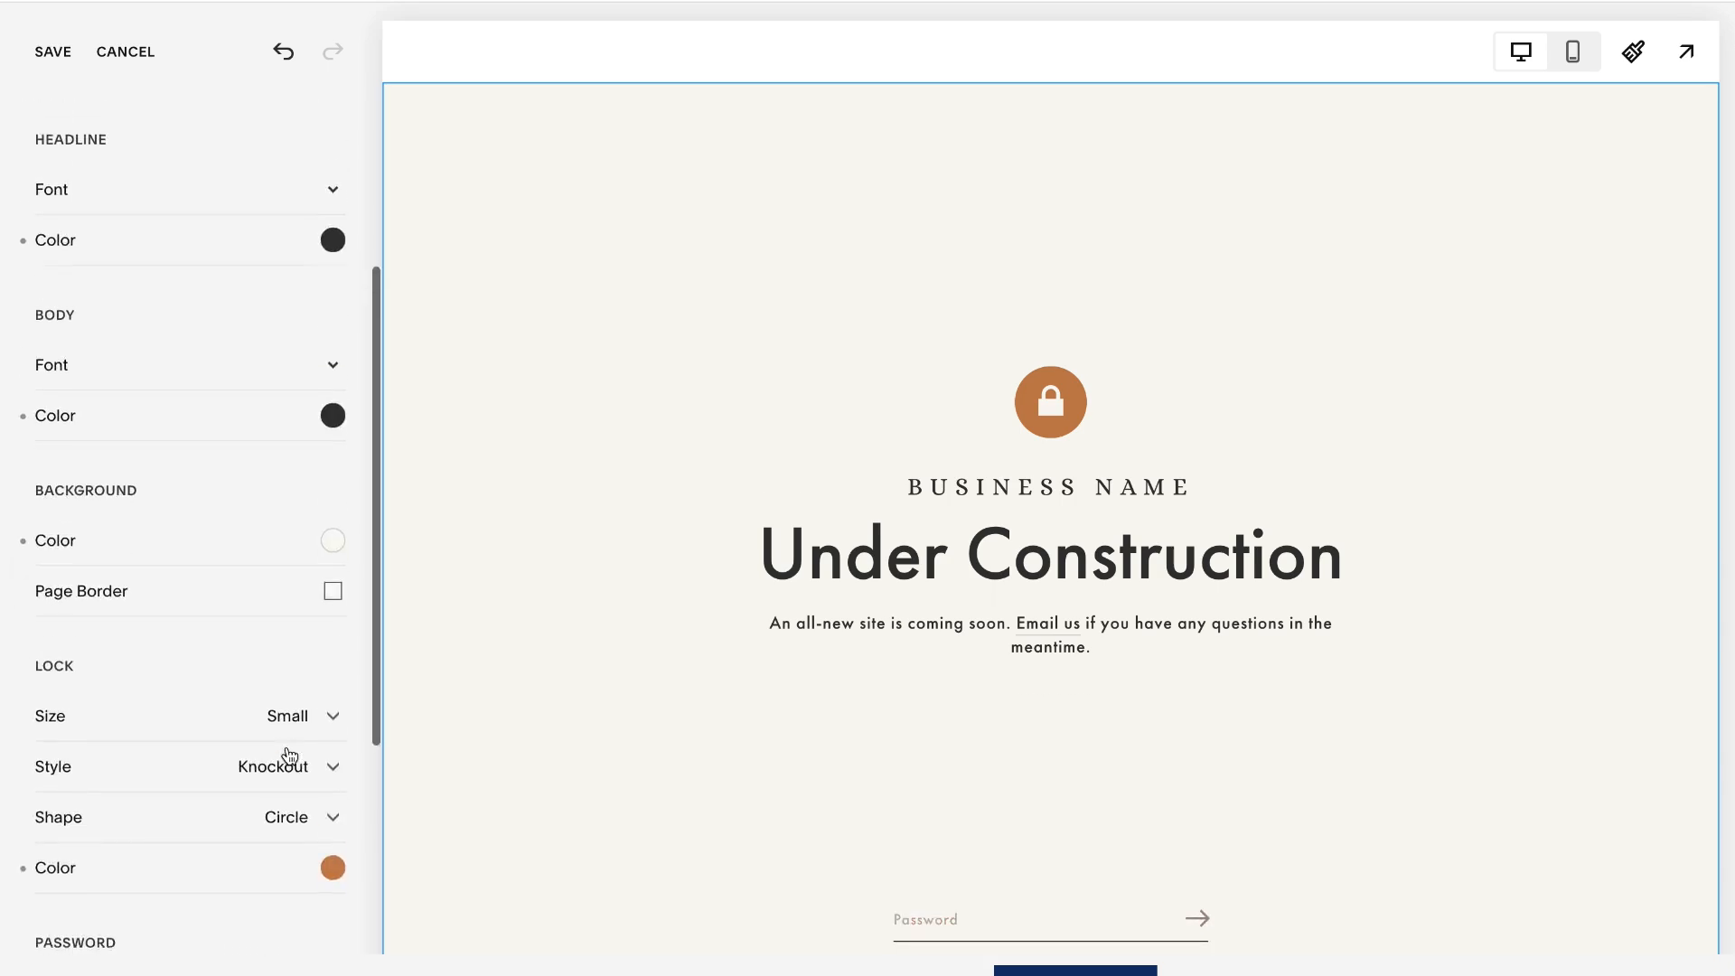
- Save the lock screen's style changes and return to the site's main website menu
{"action": "left_click", "coordinate": [56, 56]}
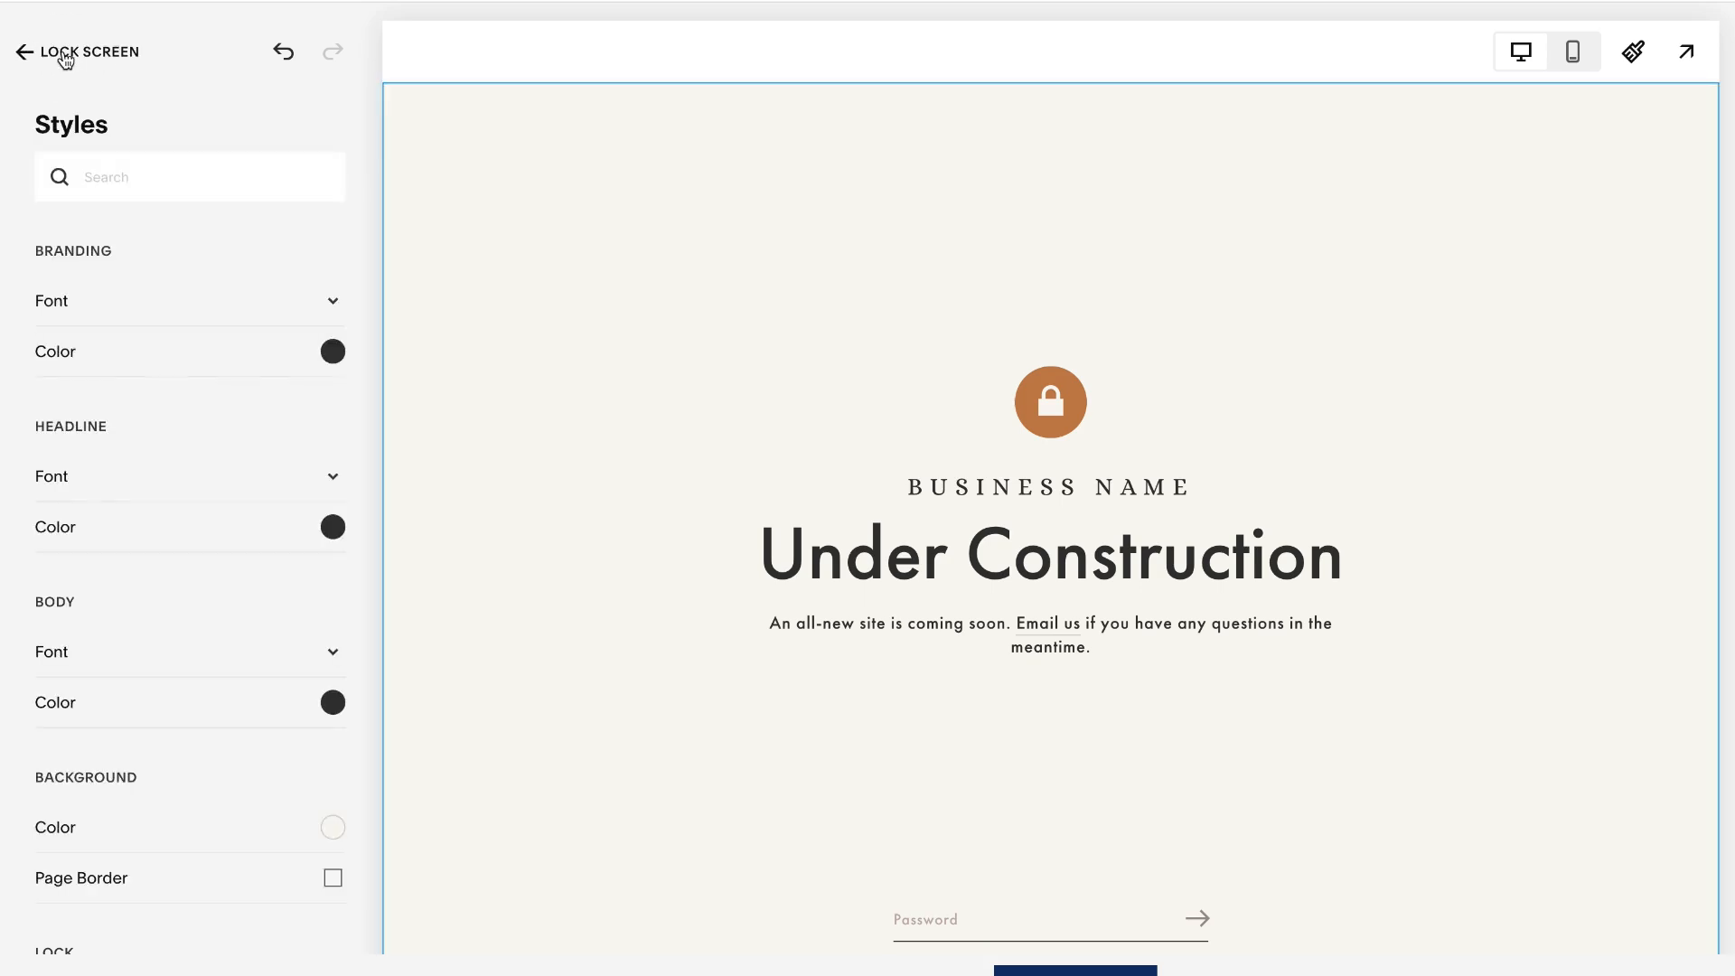
{"action": "left_click", "coordinate": [57, 54]}
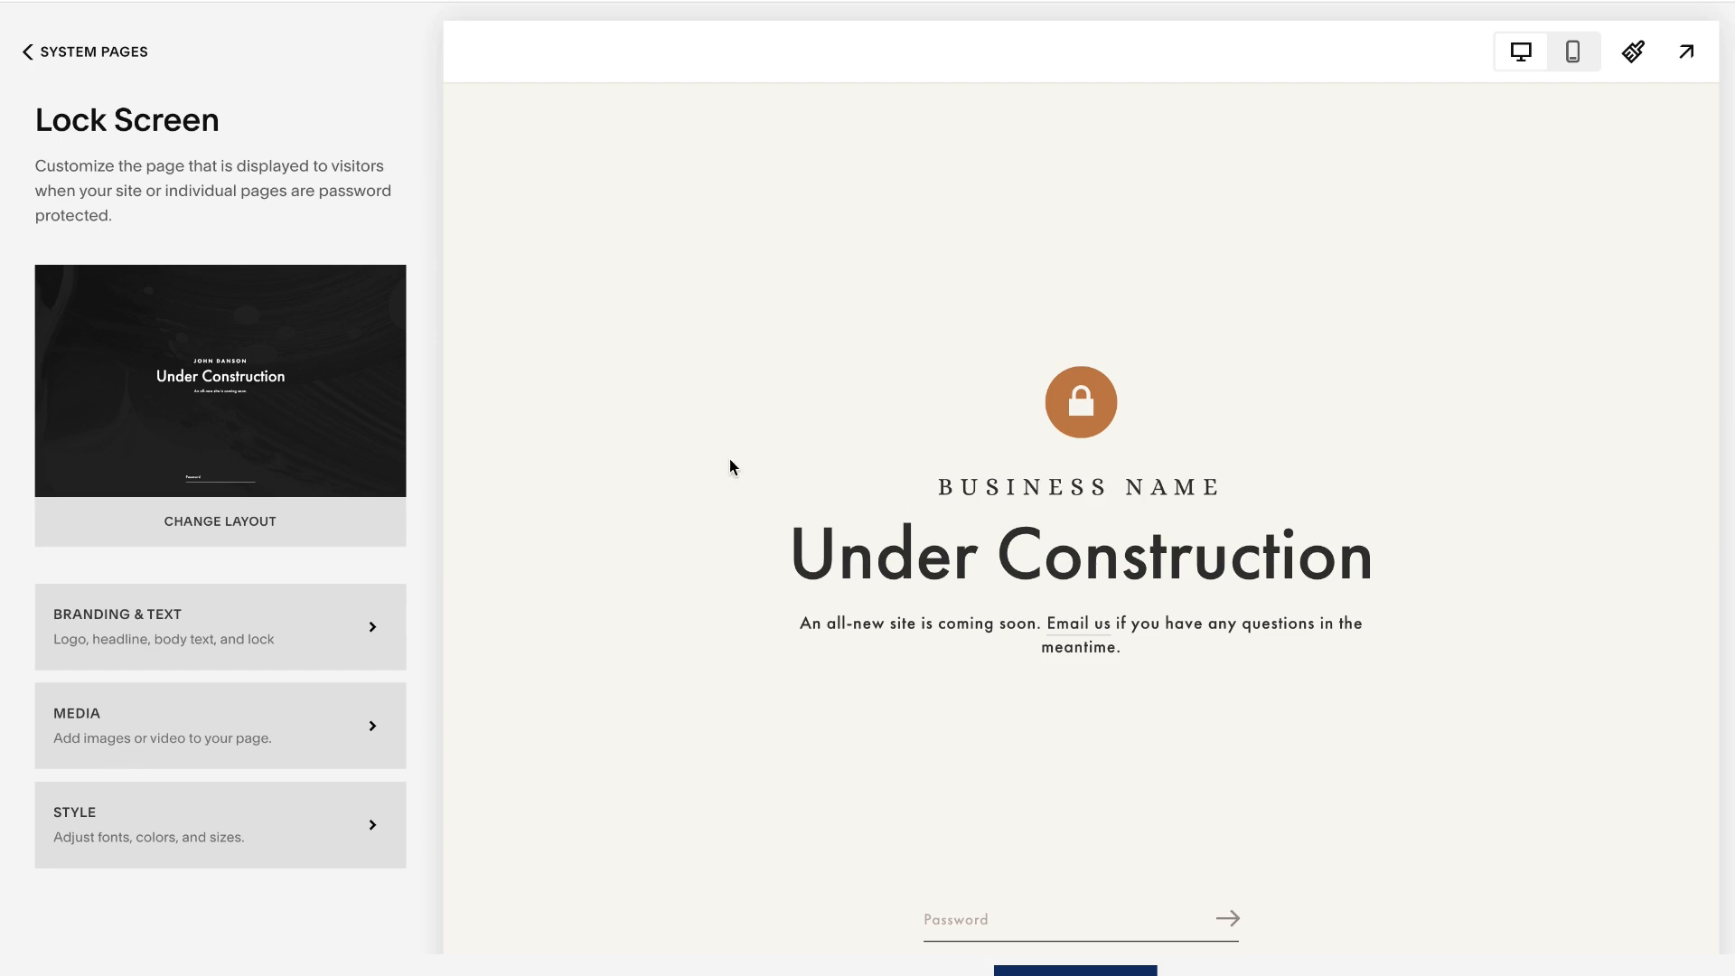
{"action": "left_click", "coordinate": [90, 53]}
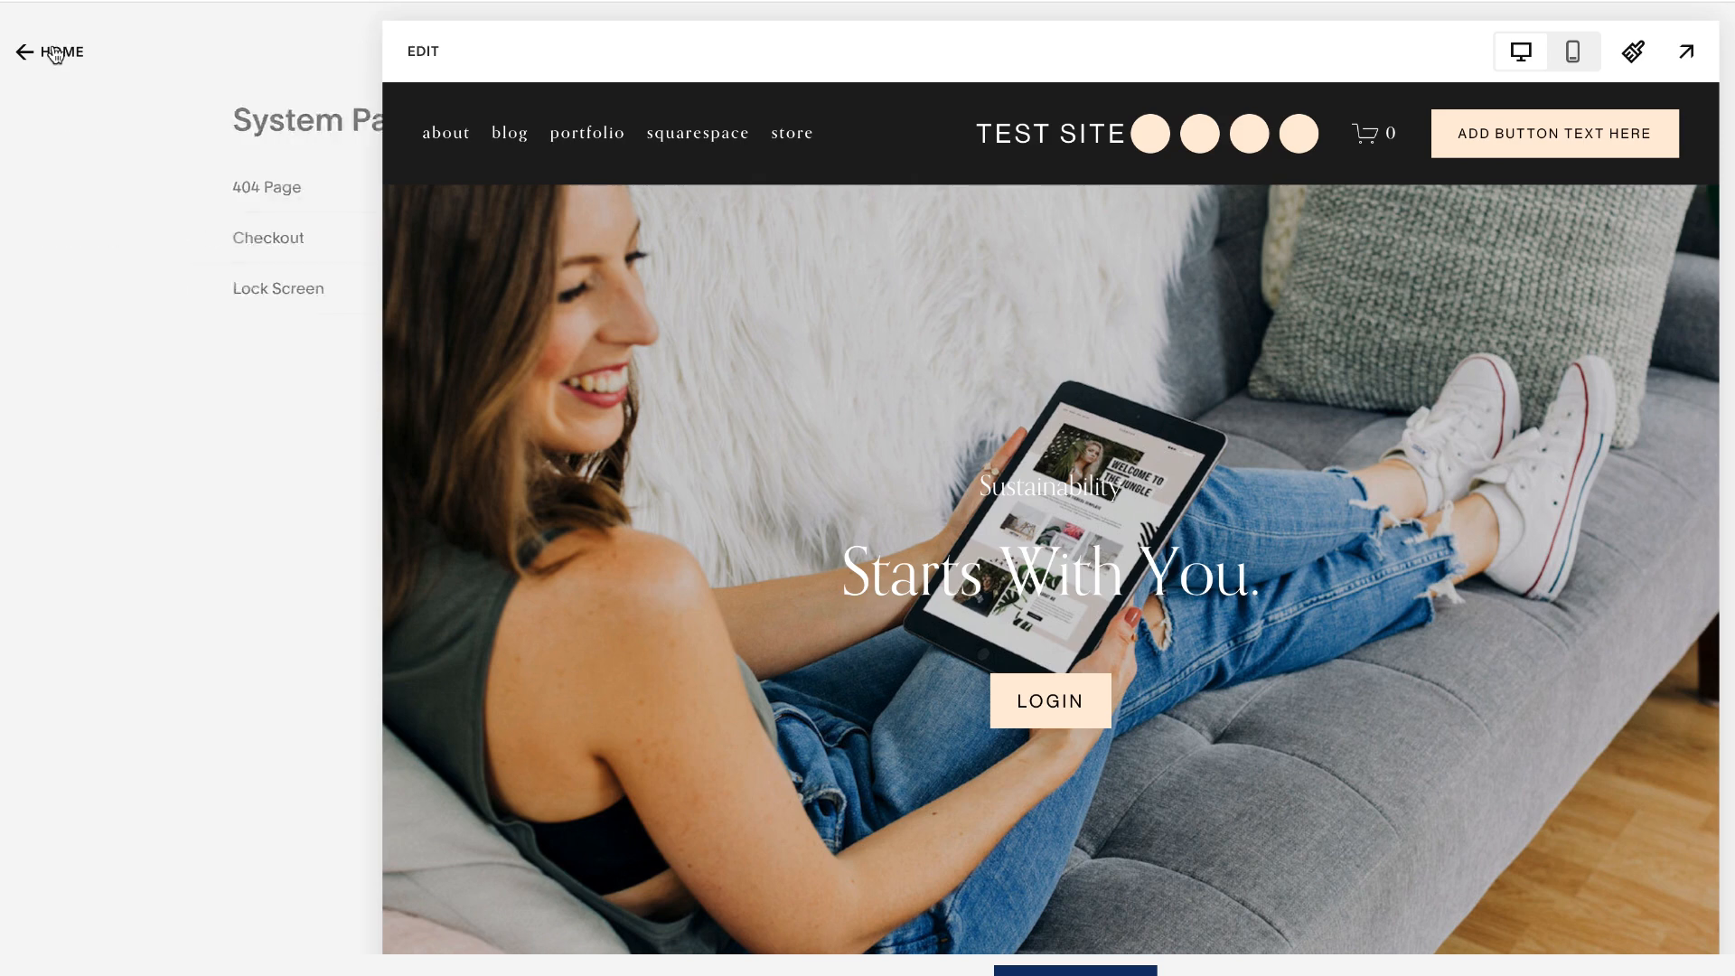
{"action": "left_click", "coordinate": [54, 56]}
{"action": "left_click", "coordinate": [55, 56]}
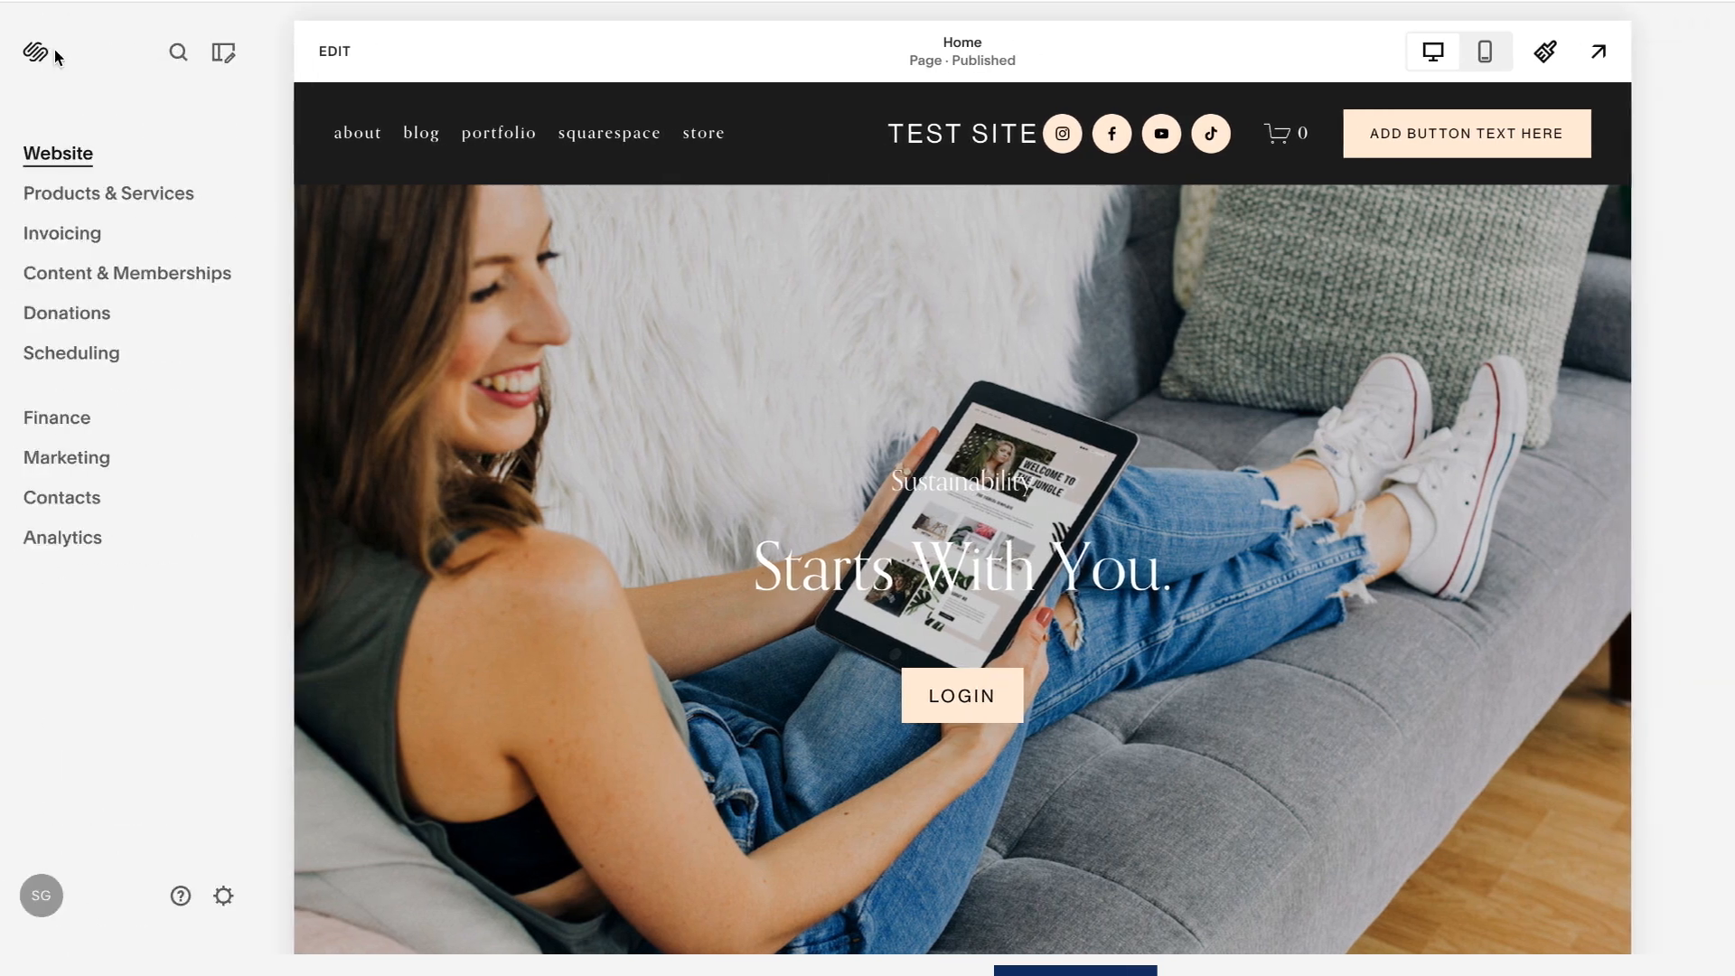
- Open the Site Availability settings, then reach the same settings through a site-wide search for "site av"
{"action": "left_click", "coordinate": [235, 898]}
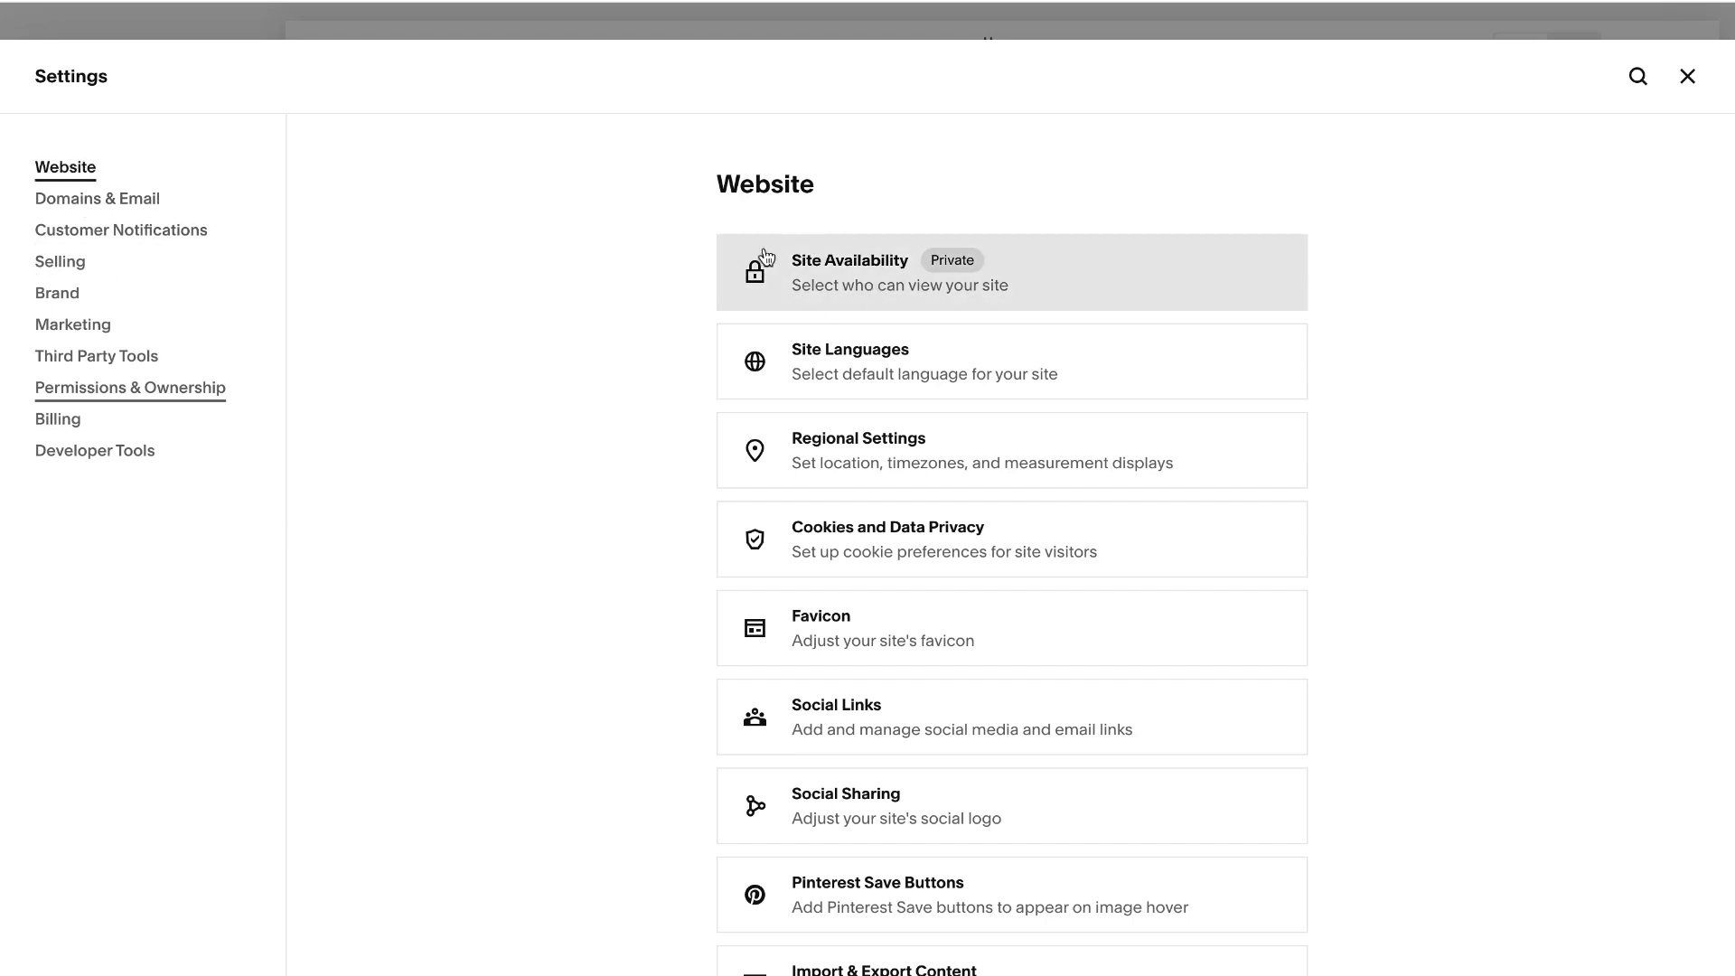
{"action": "left_click", "coordinate": [835, 287]}
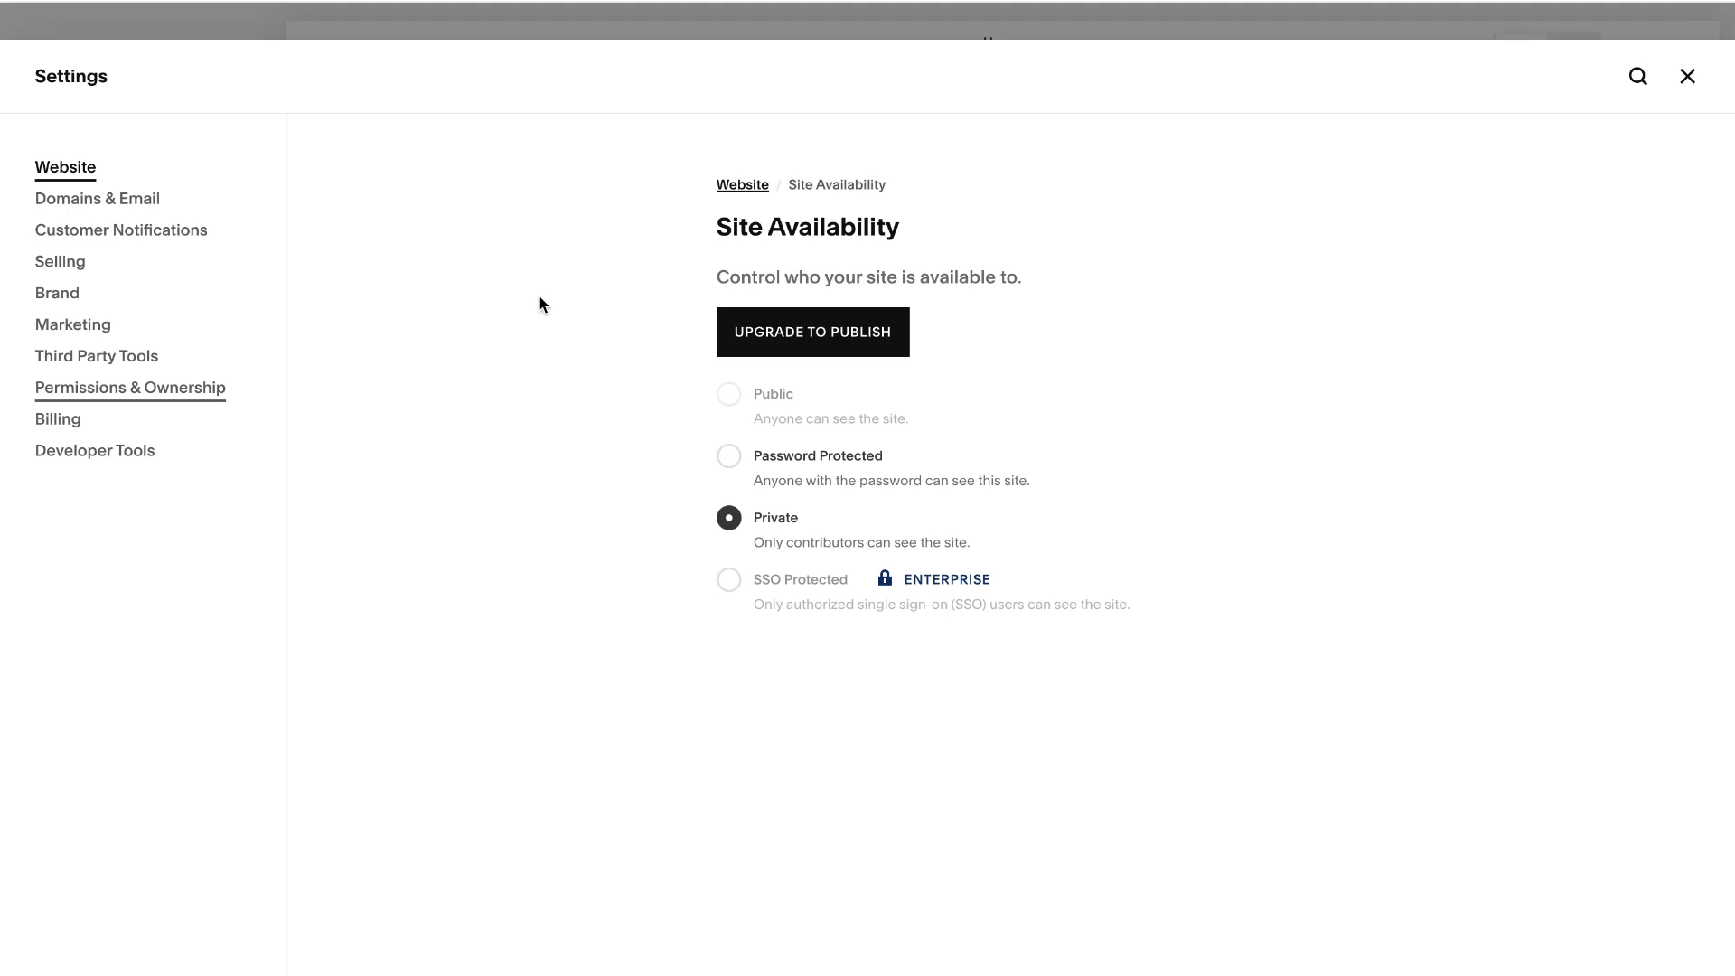
{"action": "key", "text": "slash"}
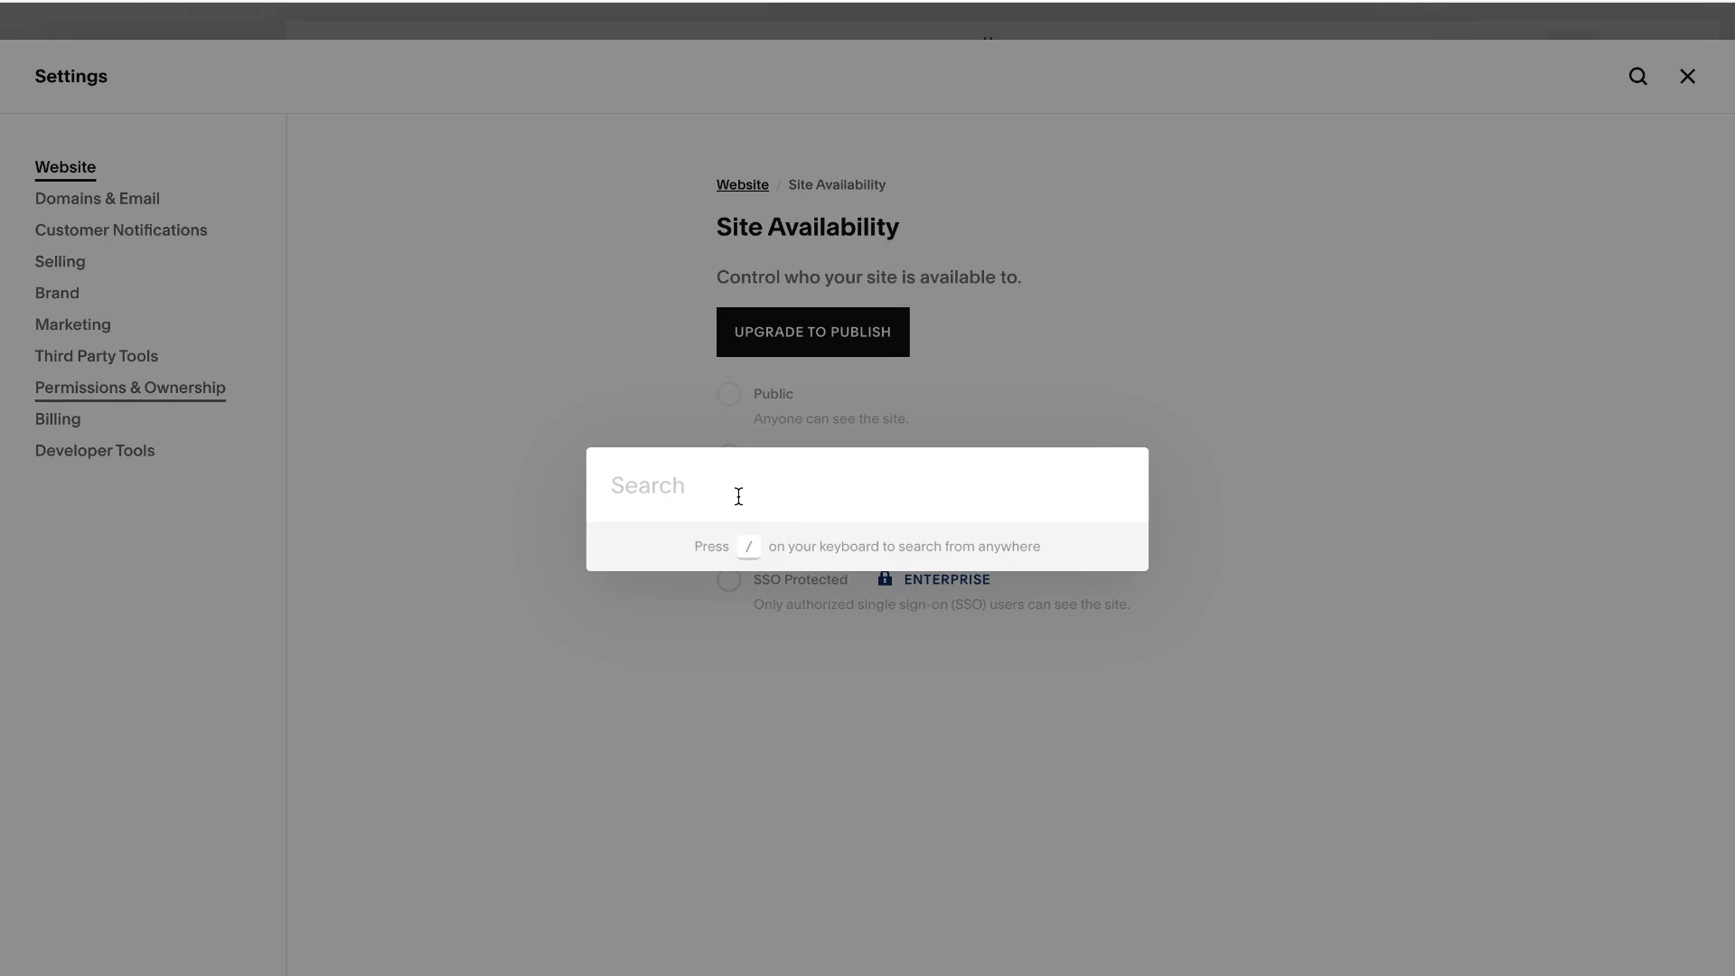
{"action": "type", "text": "site av"}
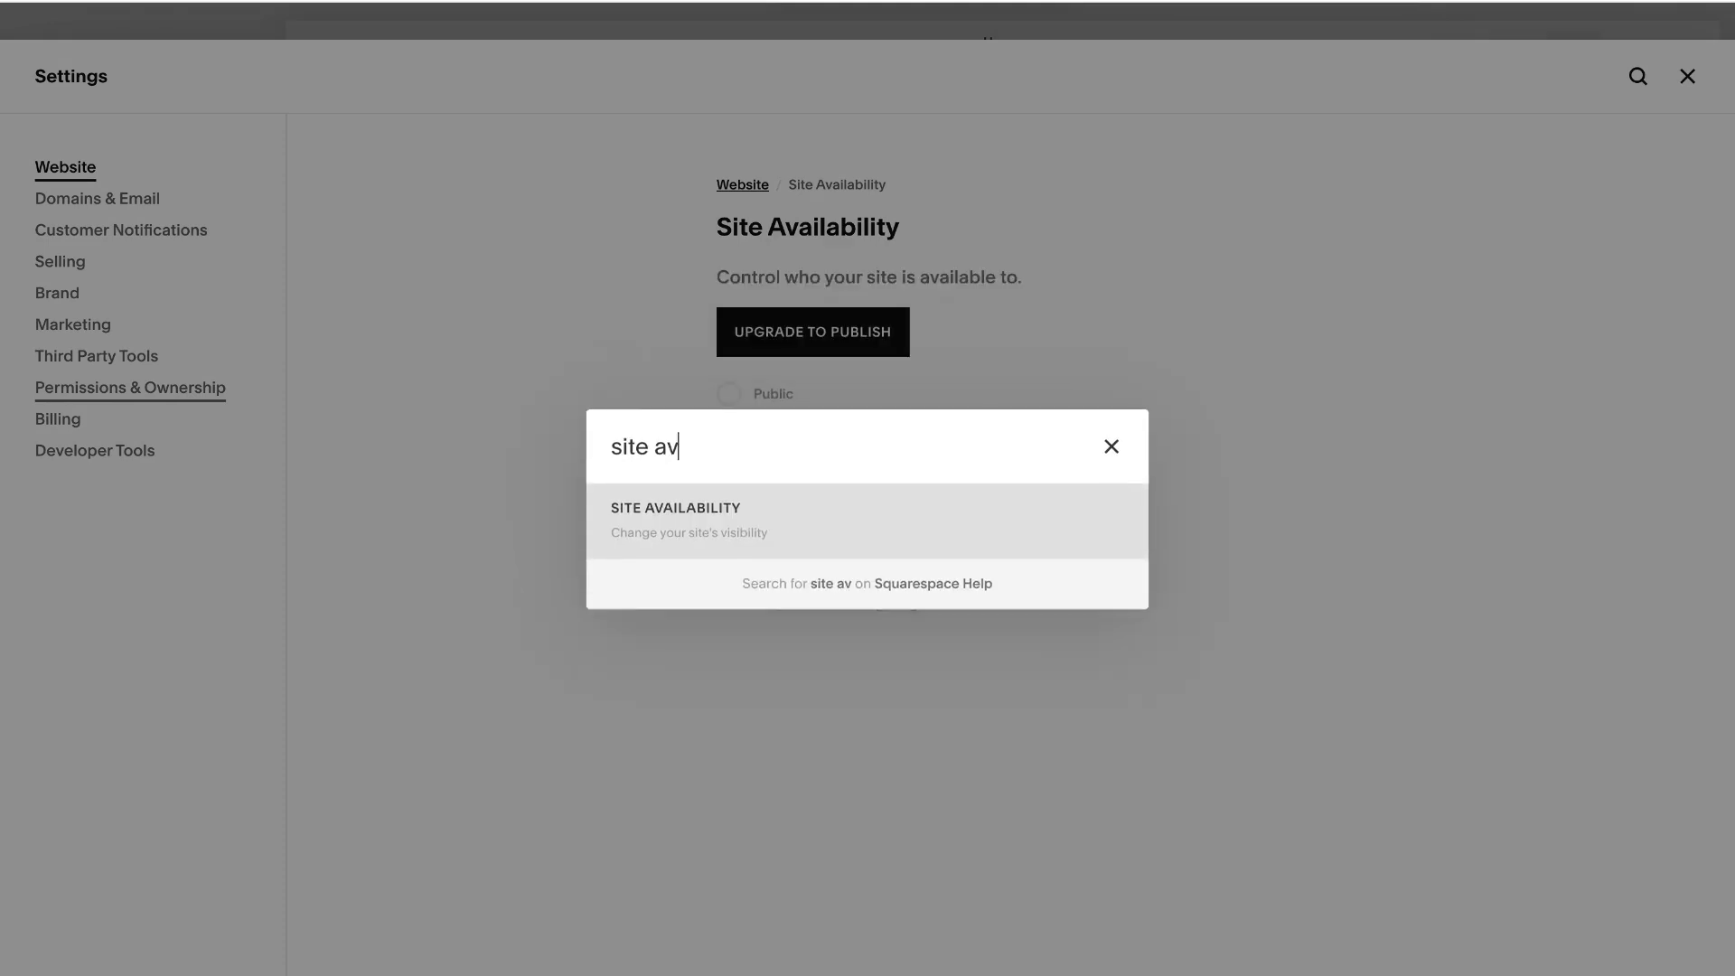
{"action": "left_click", "coordinate": [690, 523]}
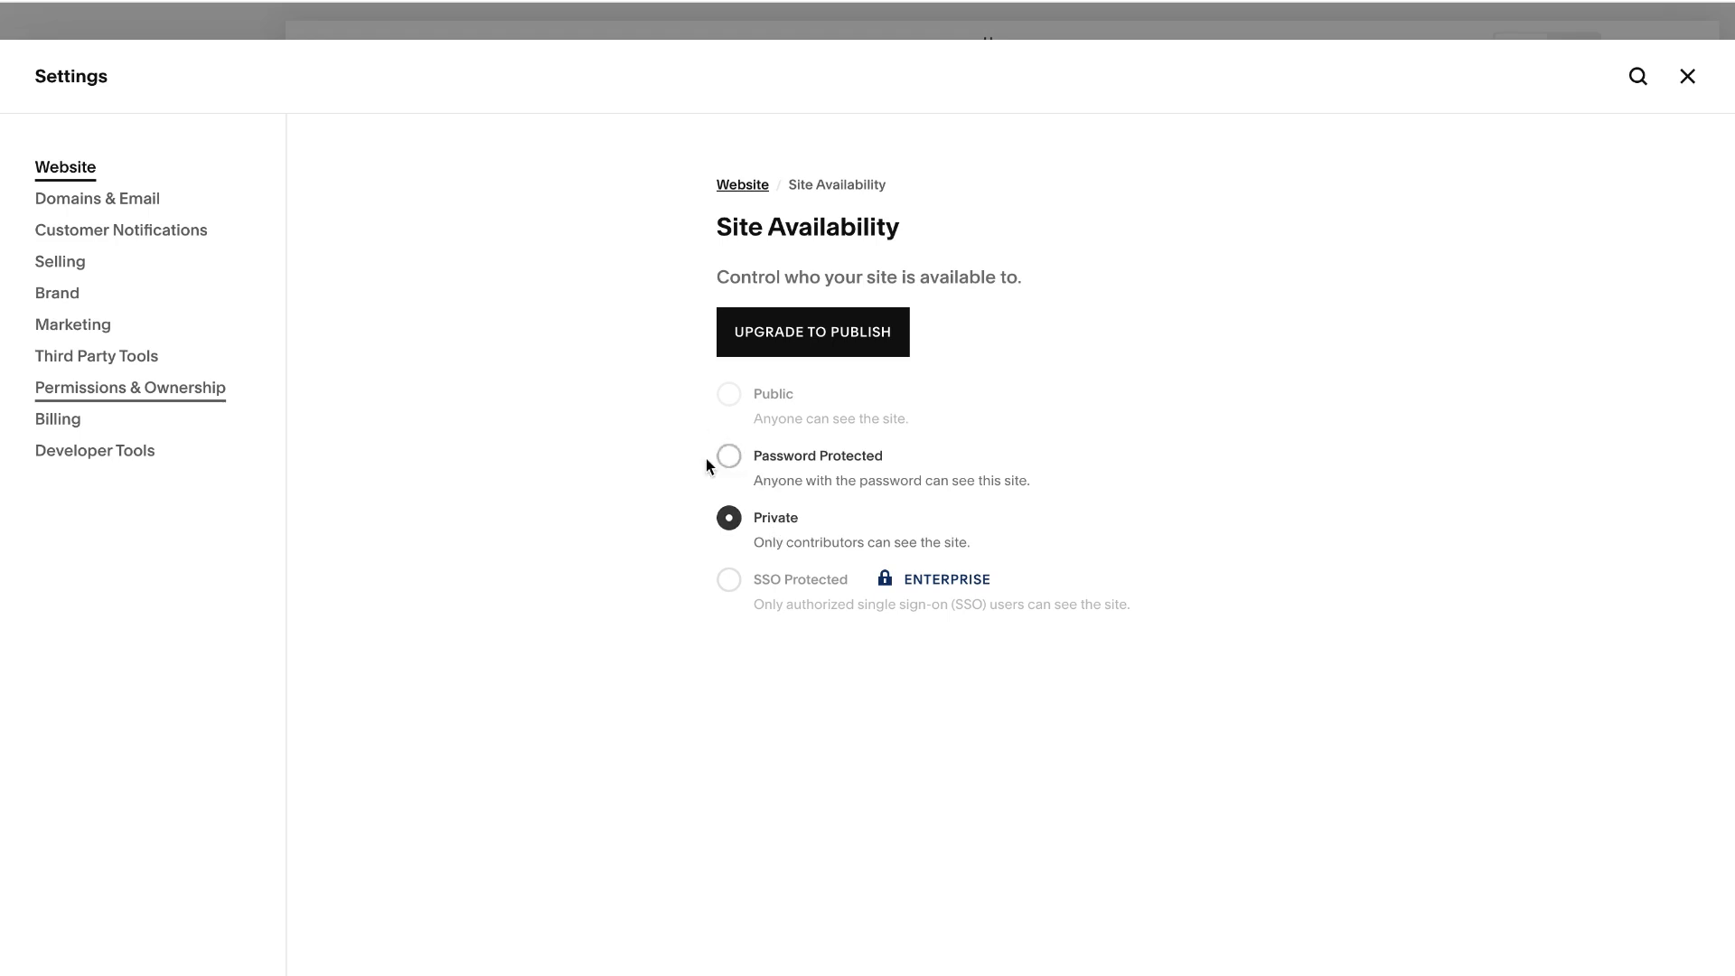
- Set the site's availability to Password Protected, enter the site password, save the change and close the settings
{"action": "left_click", "coordinate": [733, 459]}
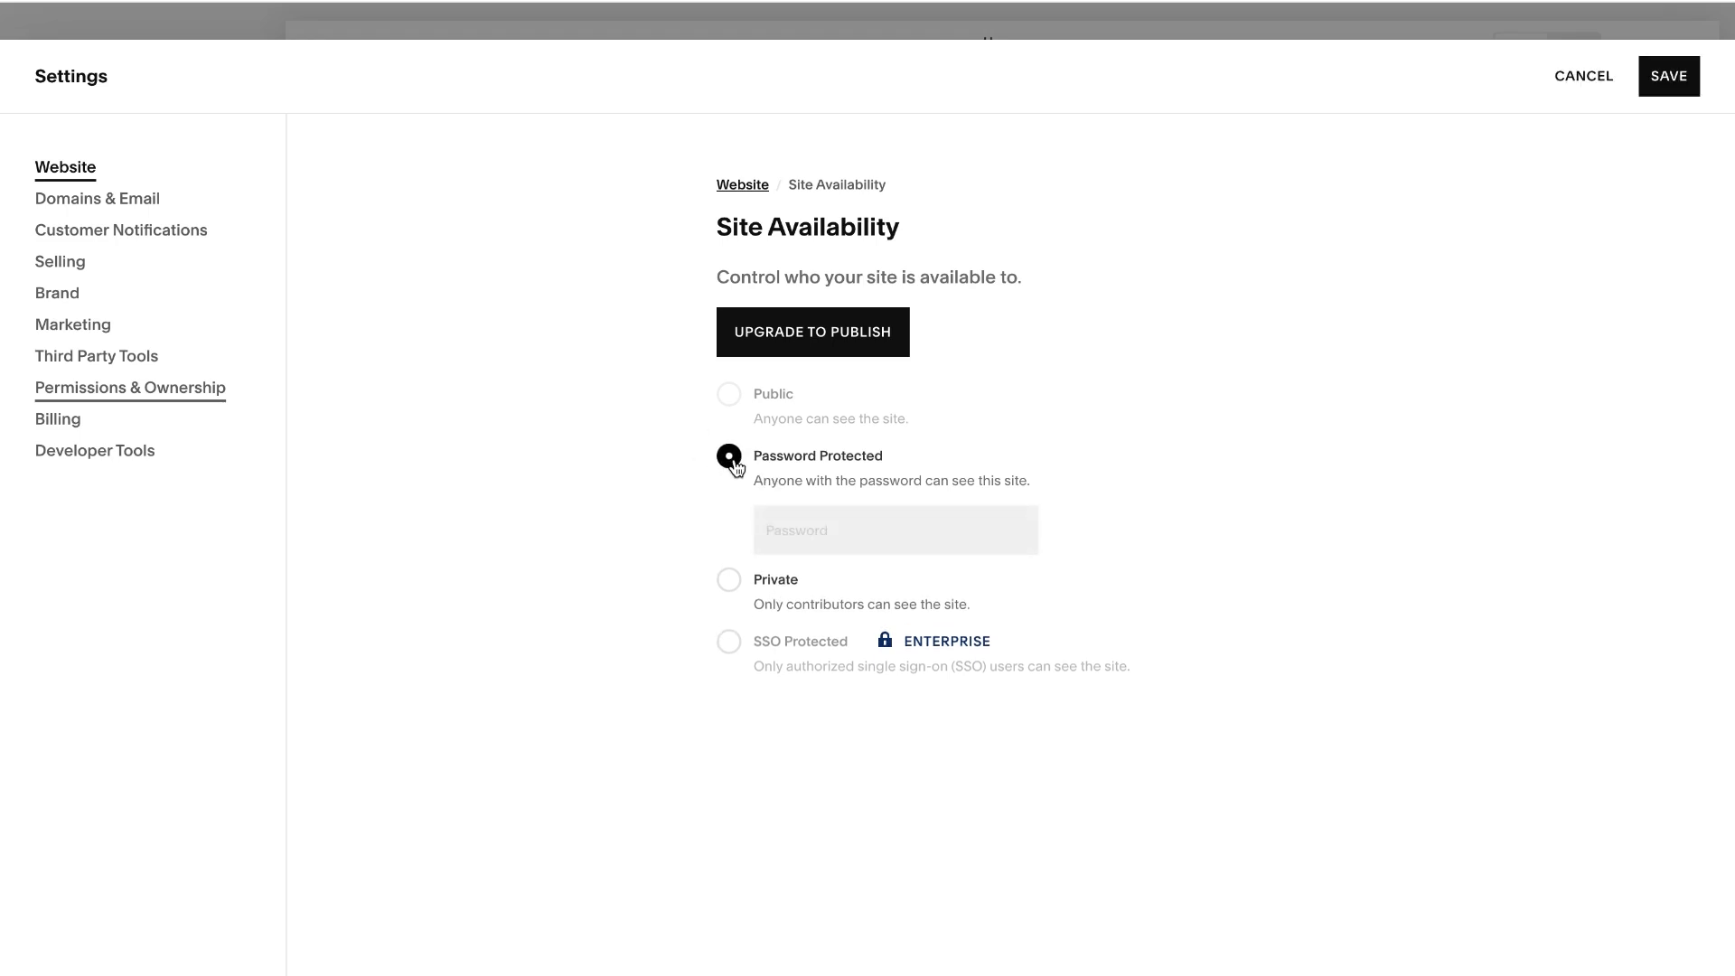
{"action": "left_click", "coordinate": [796, 535]}
{"action": "type", "text": "••••••••"}
{"action": "left_click", "coordinate": [1668, 76]}
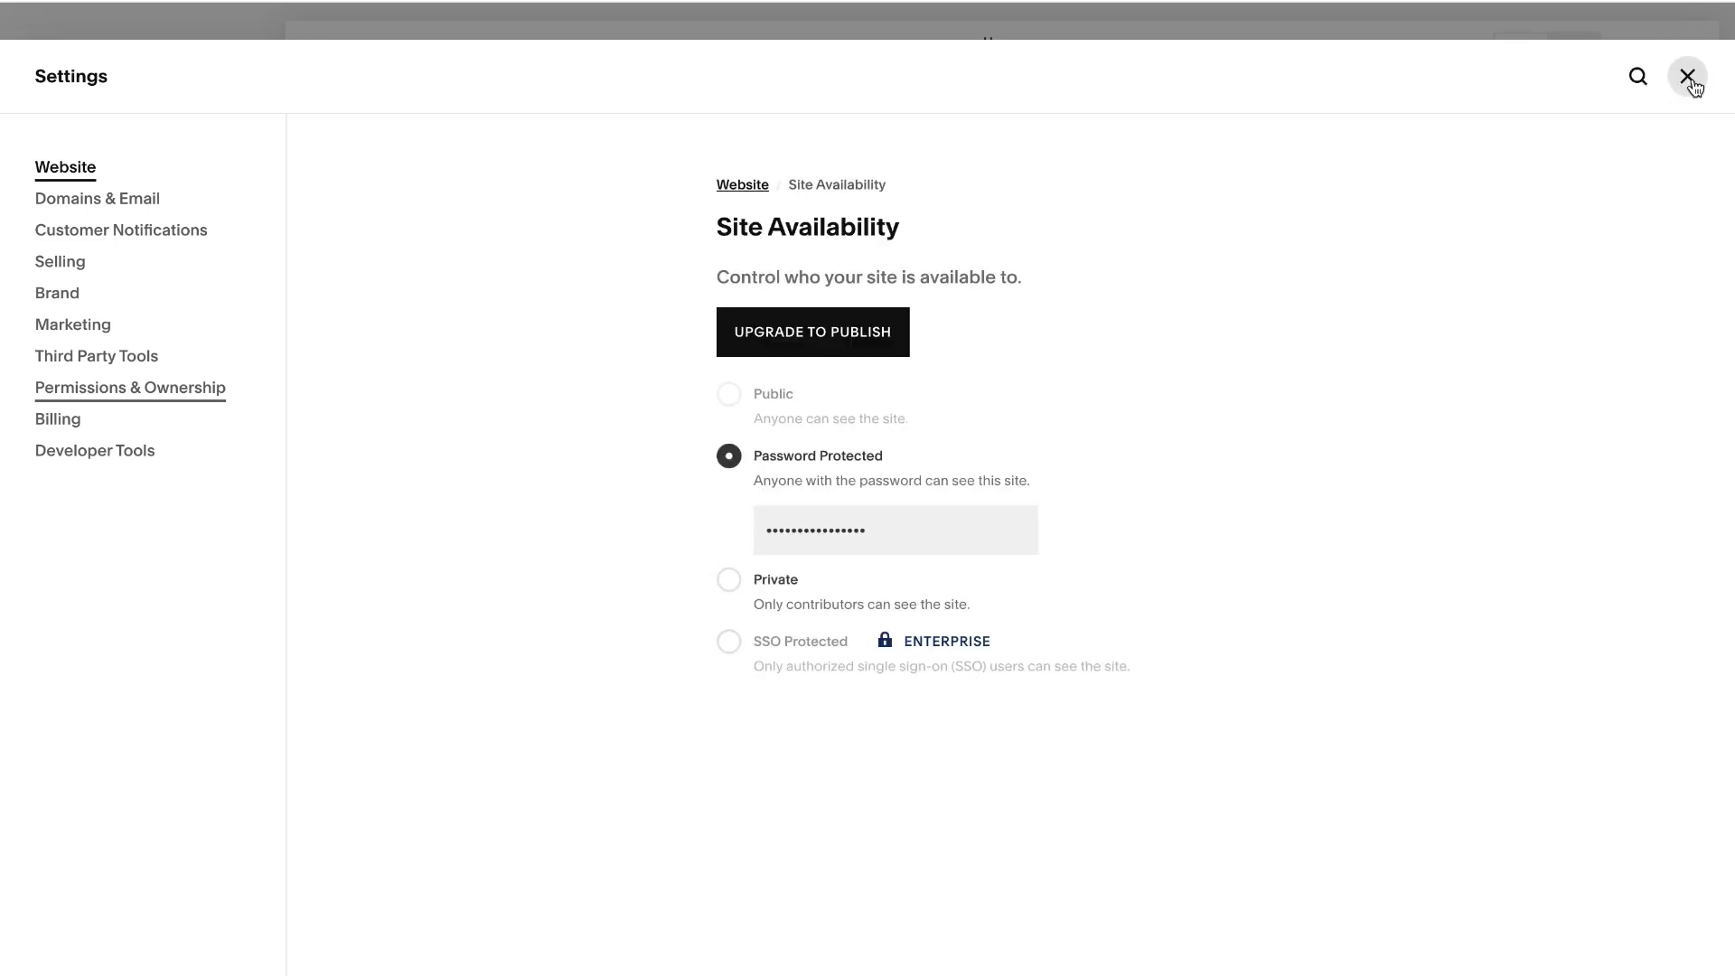
{"action": "left_click", "coordinate": [1688, 77]}
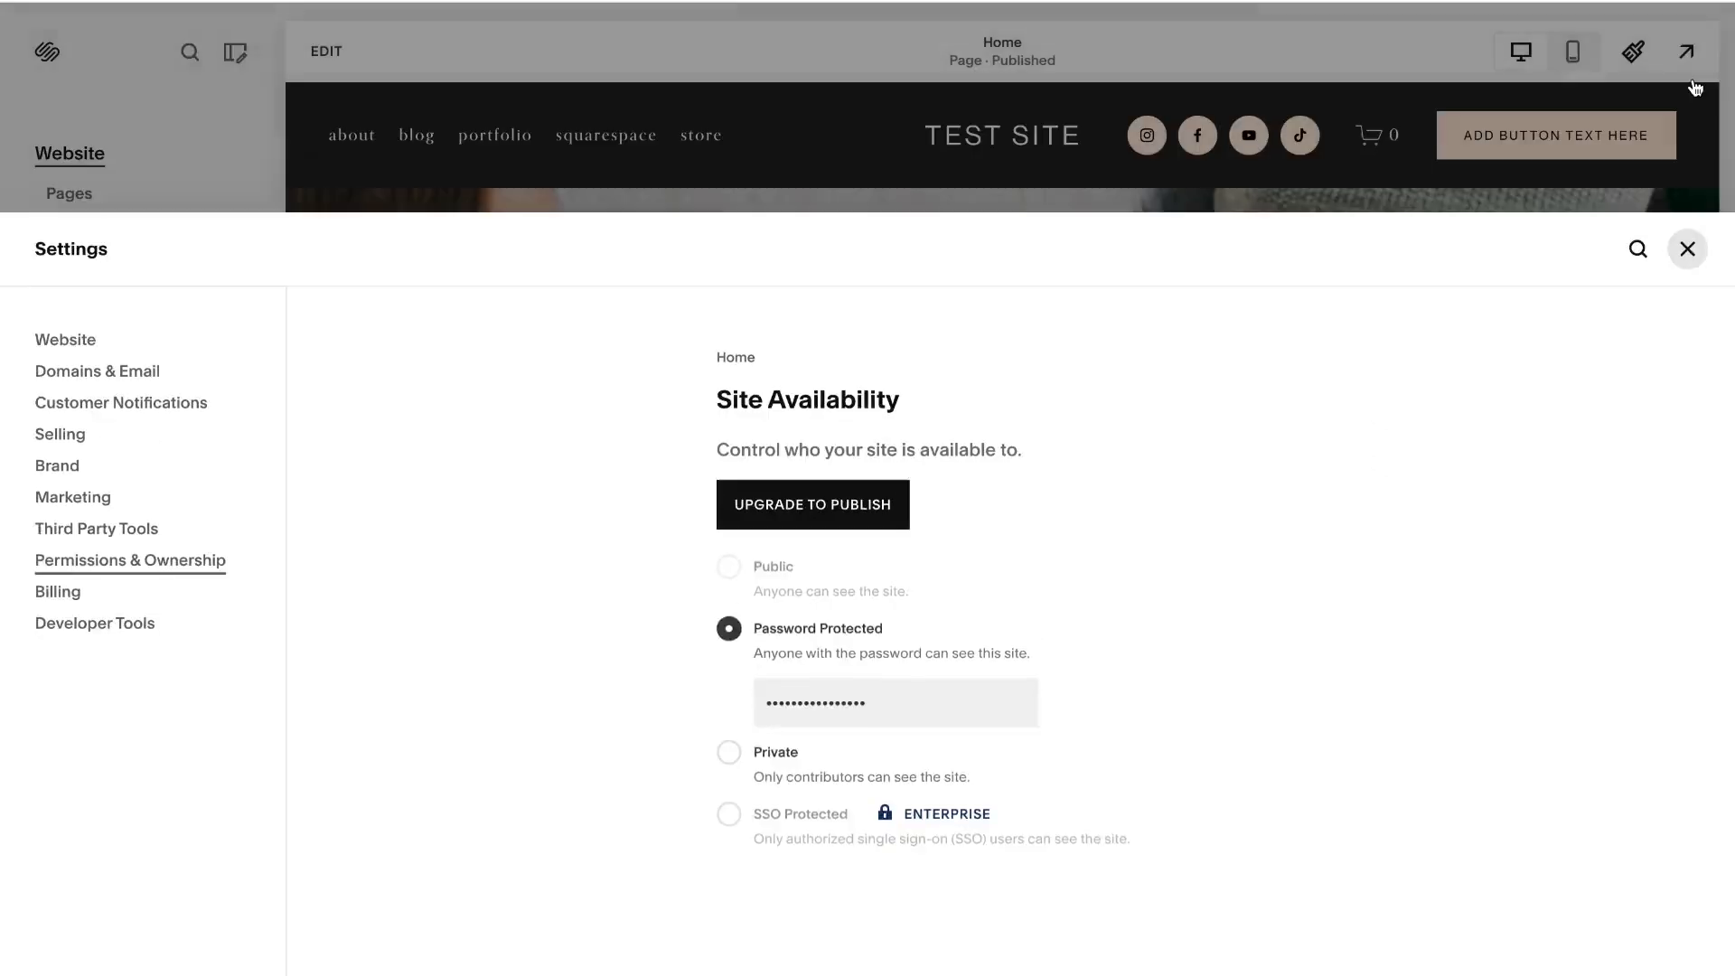